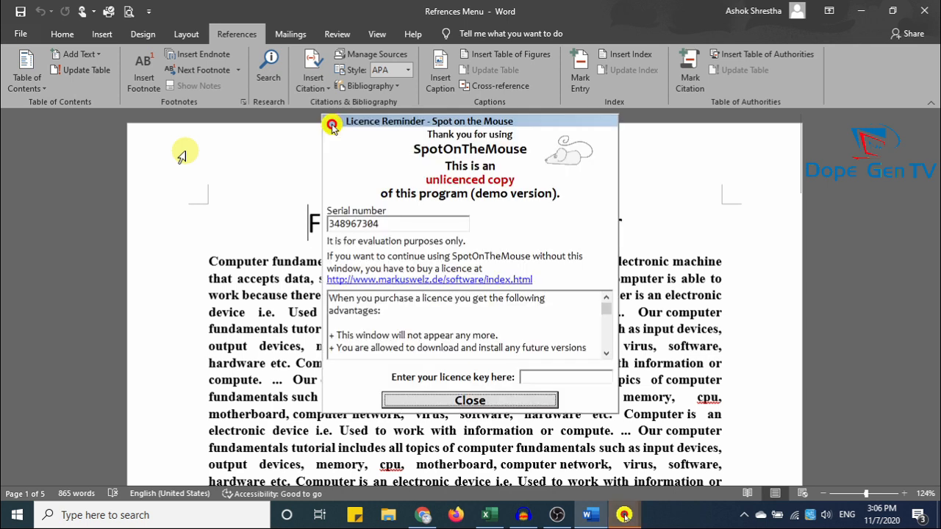
Dismiss the licence reminder and select the full 'Fundamental of computer' title line.
left_click(512, 405)
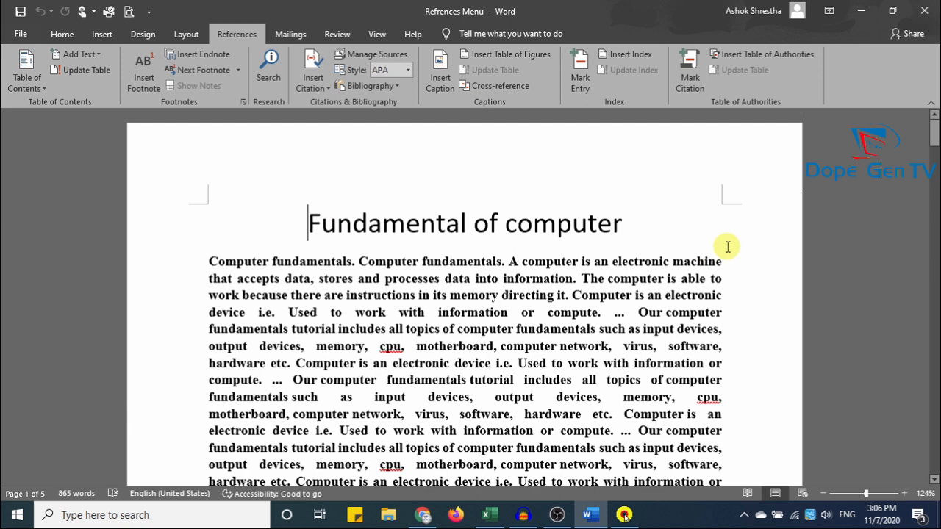
scroll(639, 265, "down", 10)
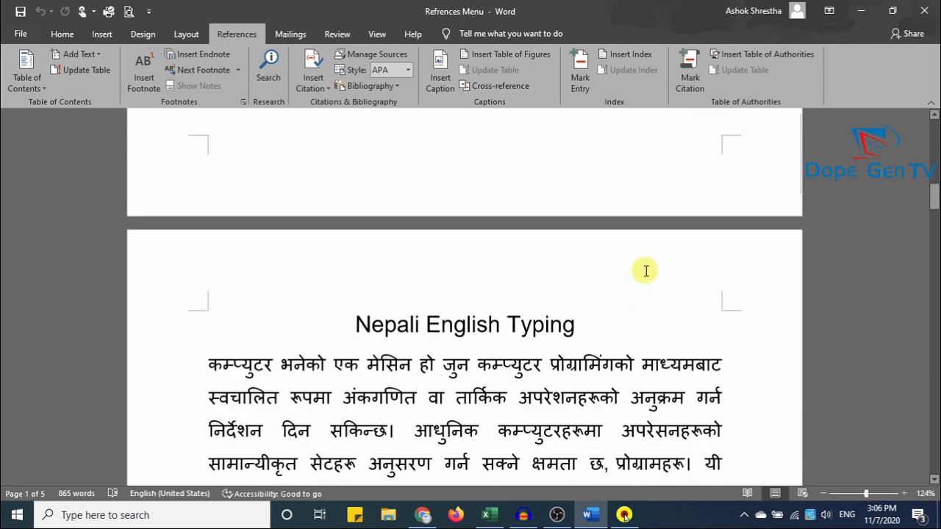
scroll(787, 289, "down", 8)
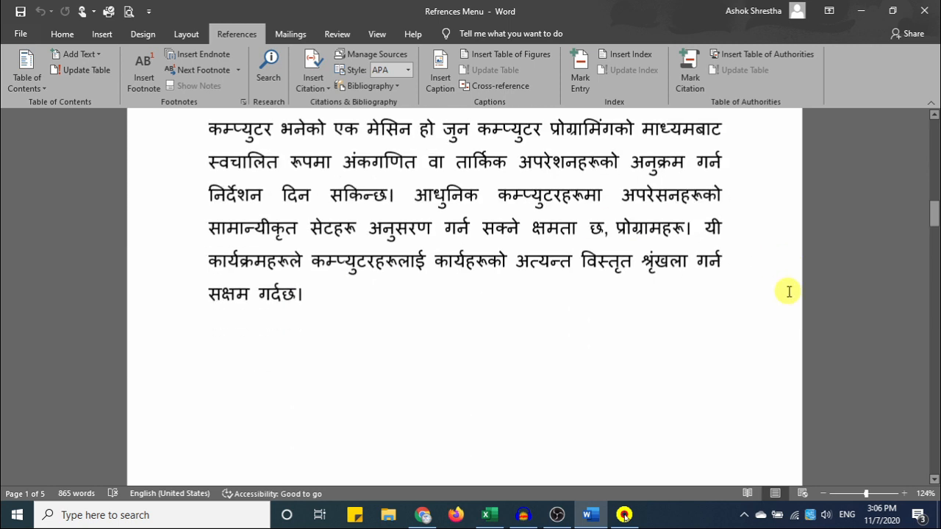
scroll(464, 289, "down", 5)
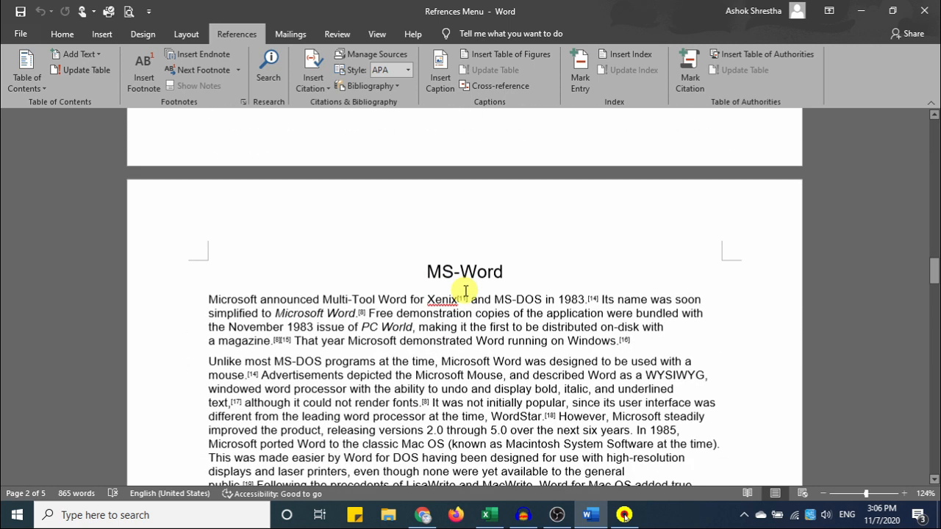
left_click_drag(932, 282, 921, 134)
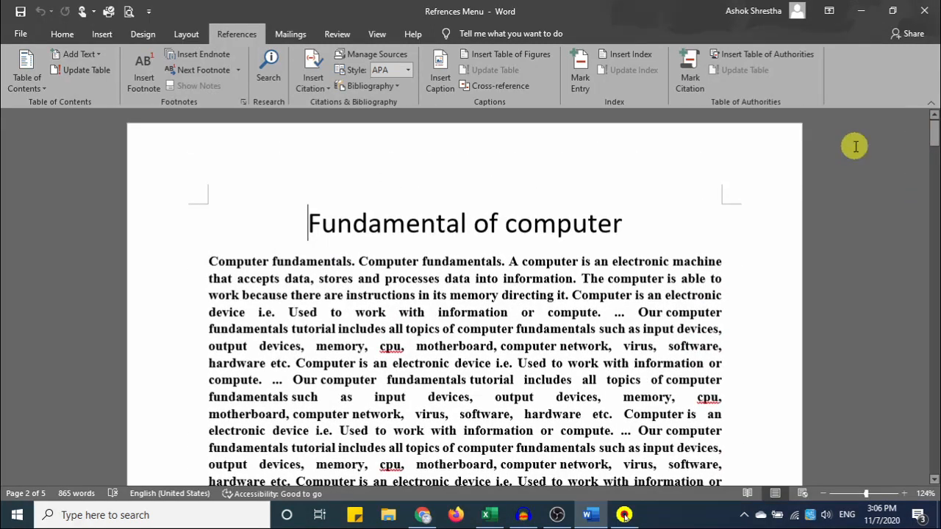
left_click(301, 213)
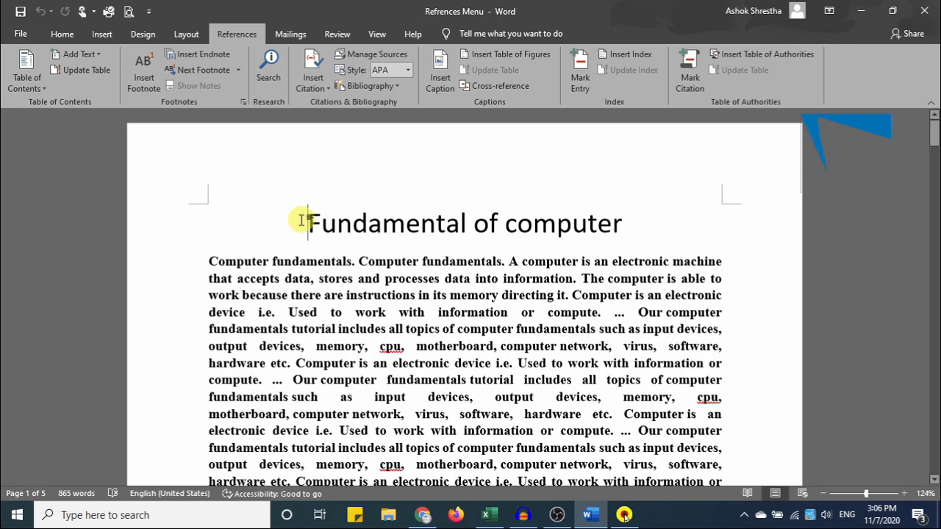
left_click_drag(301, 221, 626, 237)
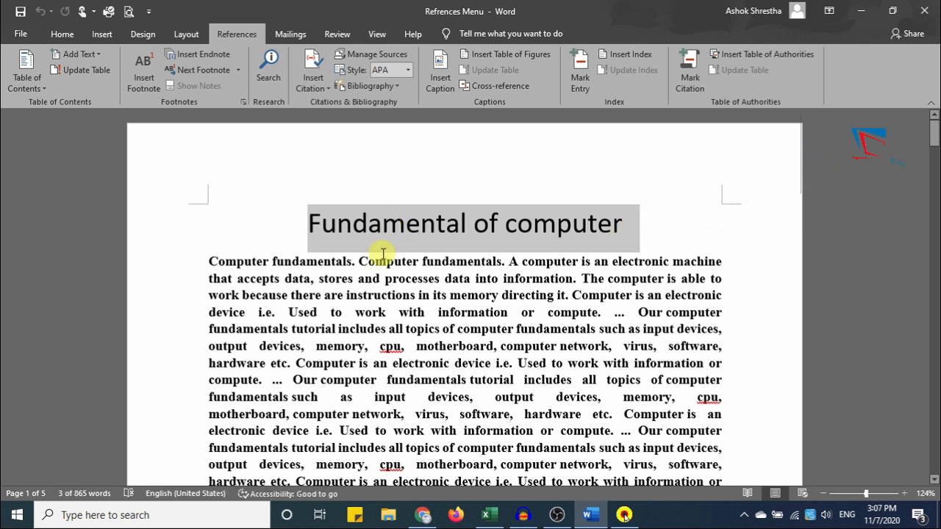
Use References > Add Text to make 'Fundamental of computer' a Level 1 contents entry.
left_click(62, 33)
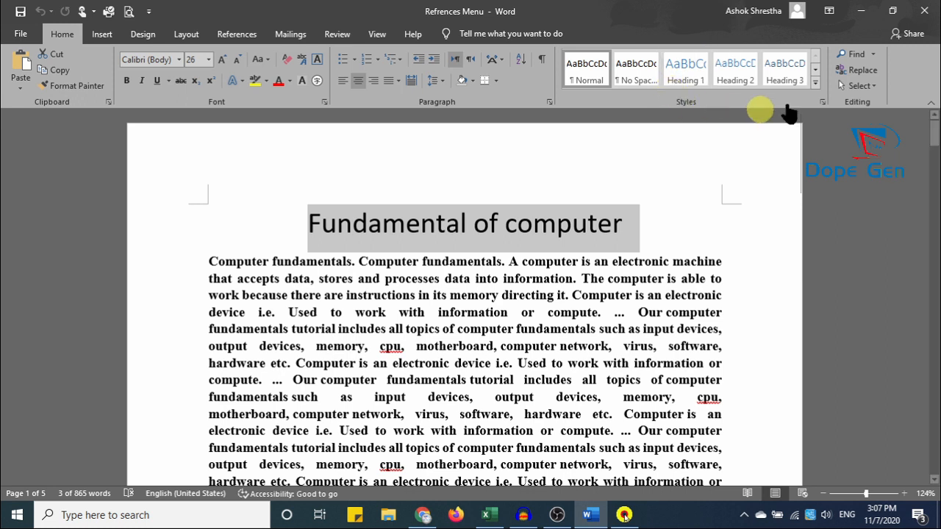
left_click(815, 83)
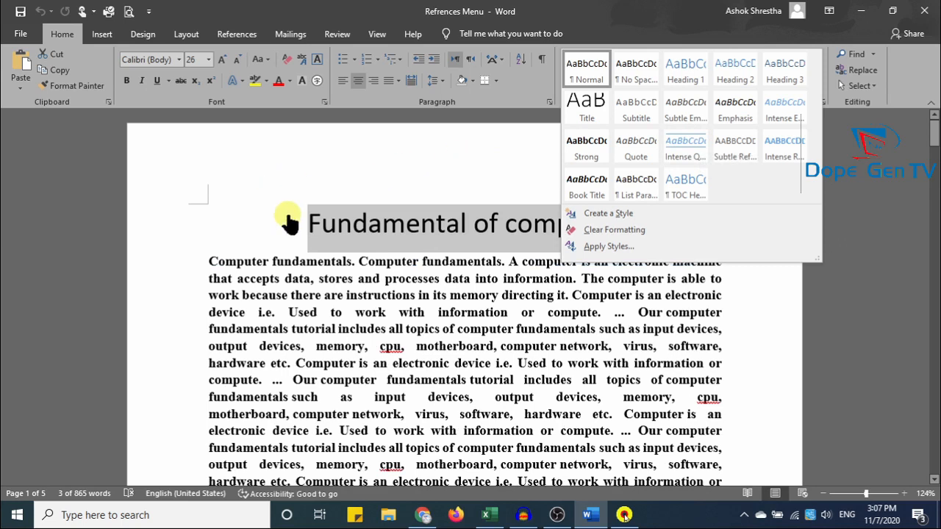
left_click(235, 34)
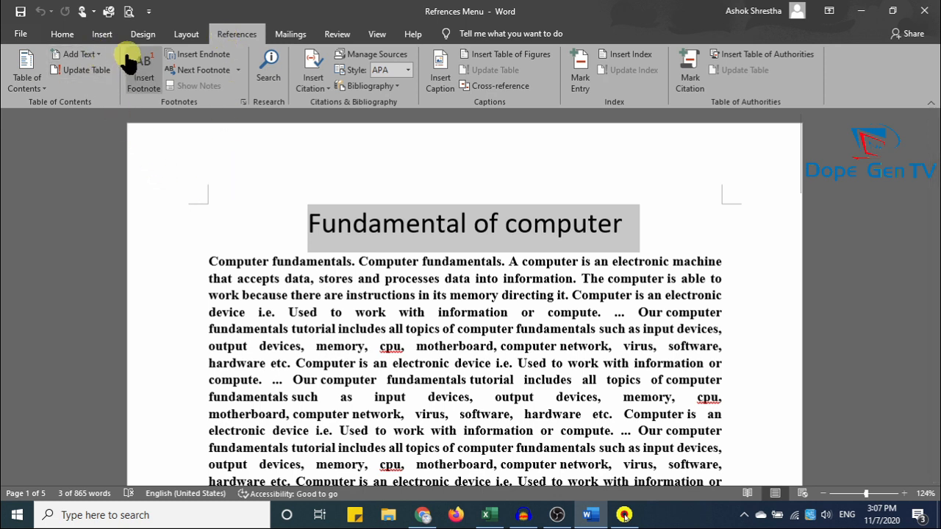
left_click(98, 57)
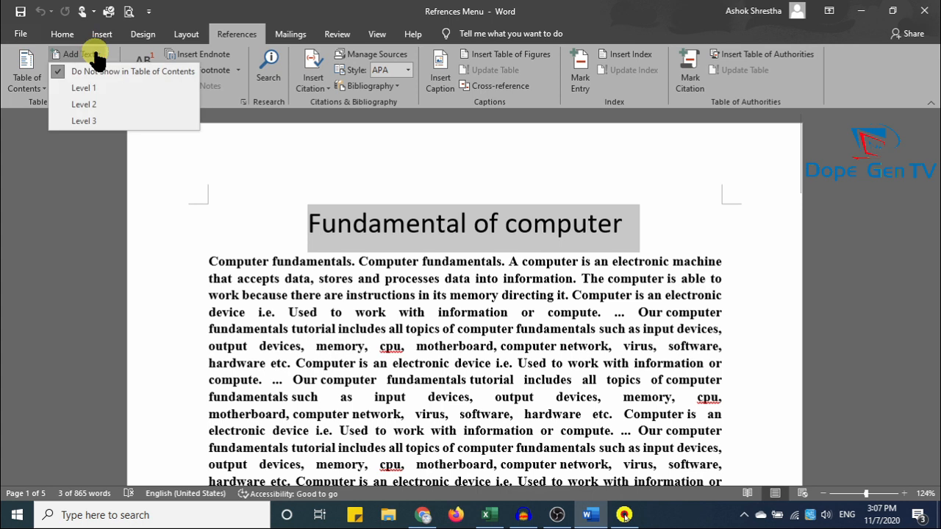
left_click(83, 88)
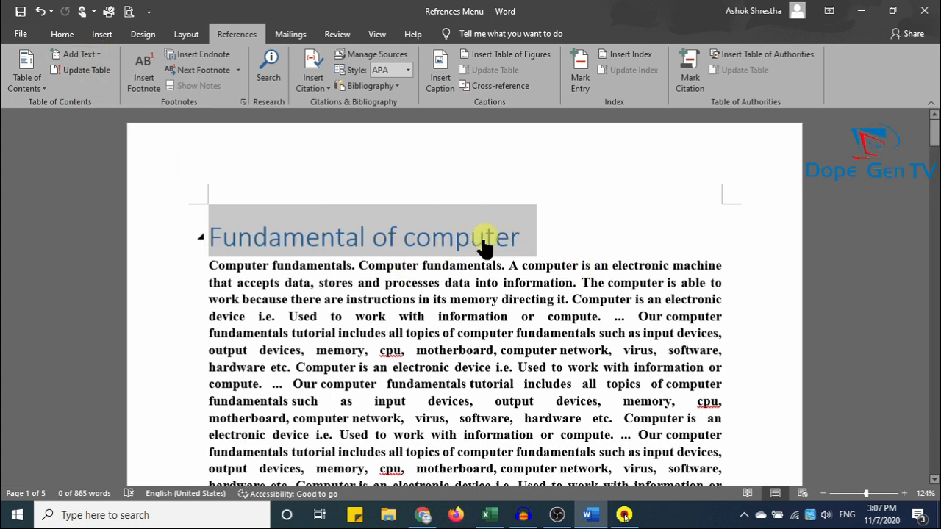
scroll(484, 255, "down", 3)
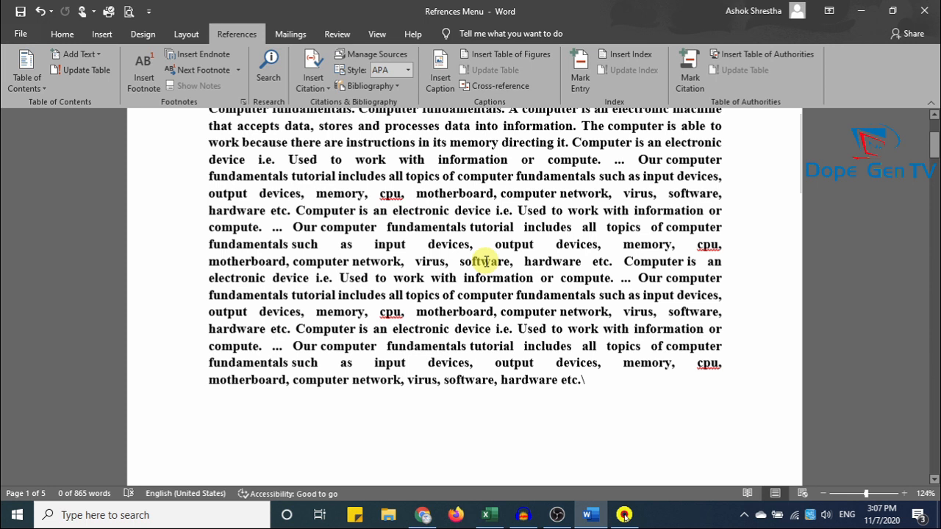
scroll(486, 261, "down", 10)
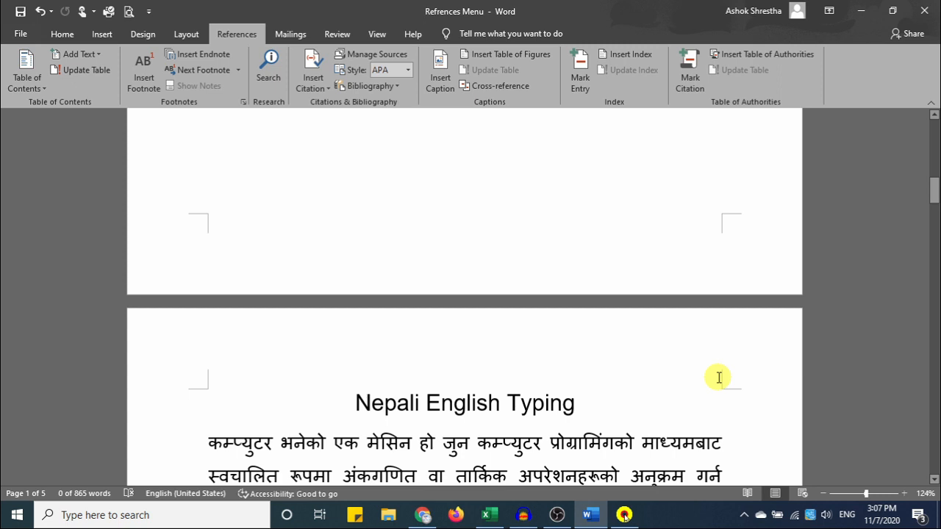
Select 'Nepali English Typing' and mark it as a Level 1 contents heading.
left_click_drag(354, 402, 585, 412)
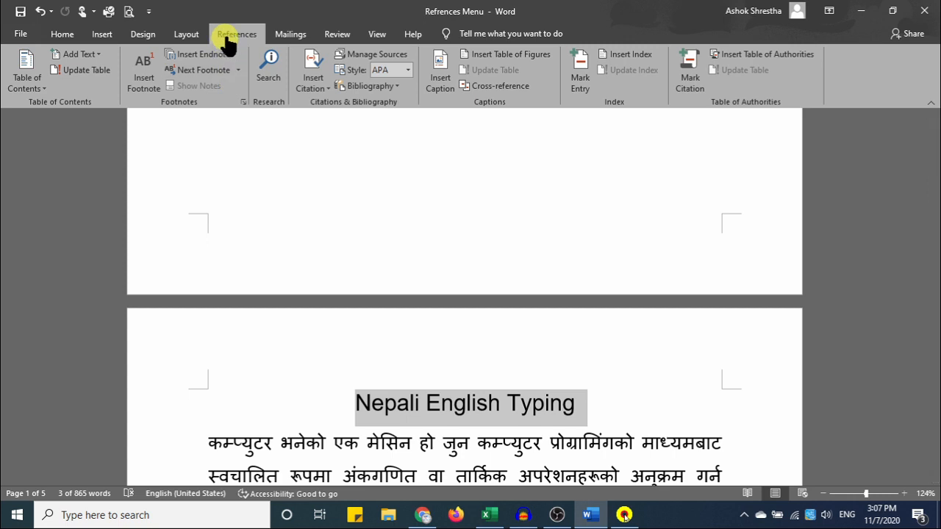
left_click(82, 55)
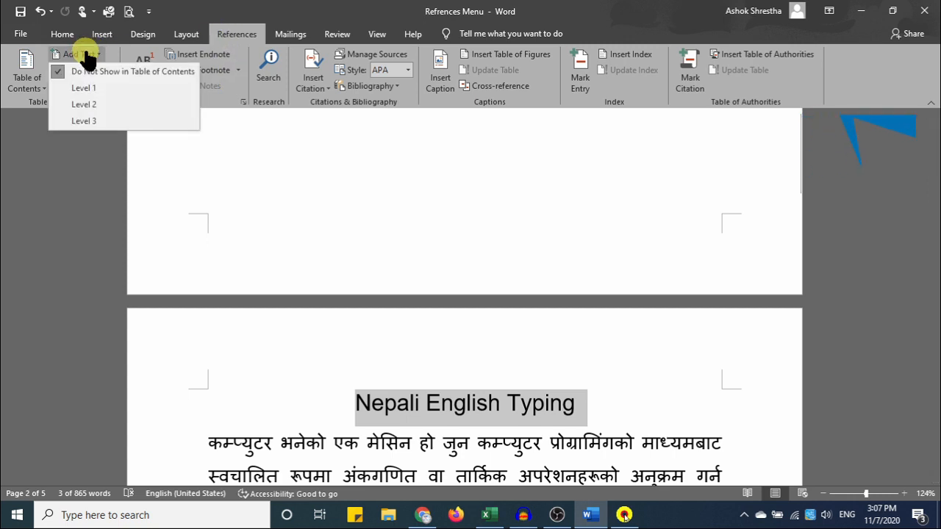
left_click(94, 88)
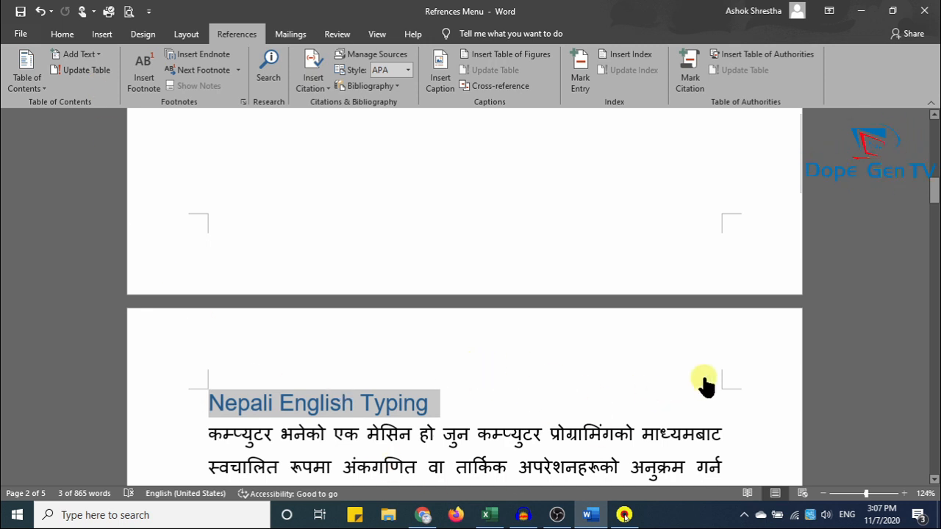
Copy the heading formatting with Format Painter and apply it to the MS-Word heading.
left_click(60, 34)
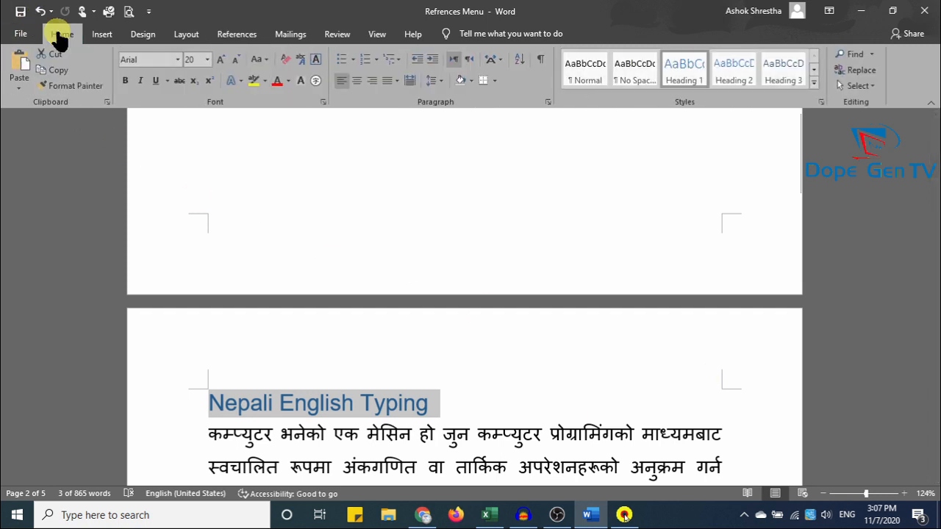
left_click(76, 85)
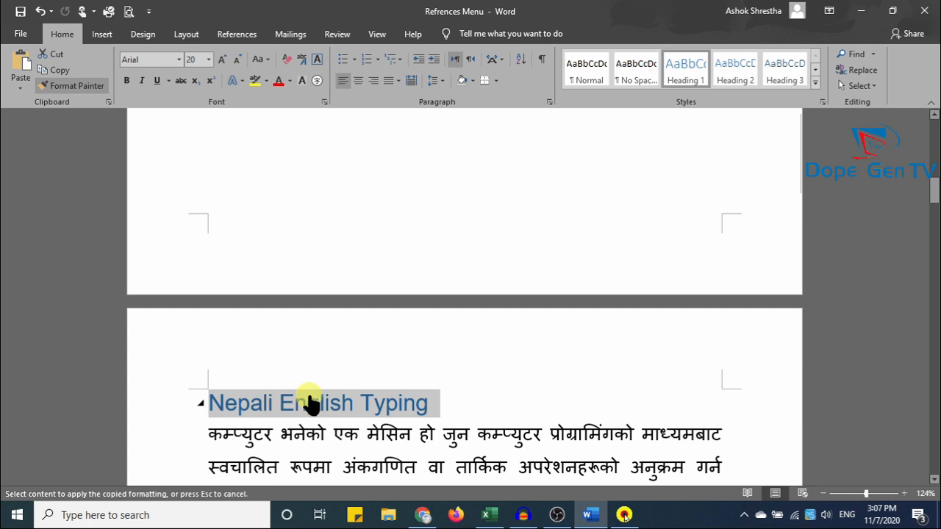
scroll(359, 374, "down", 15)
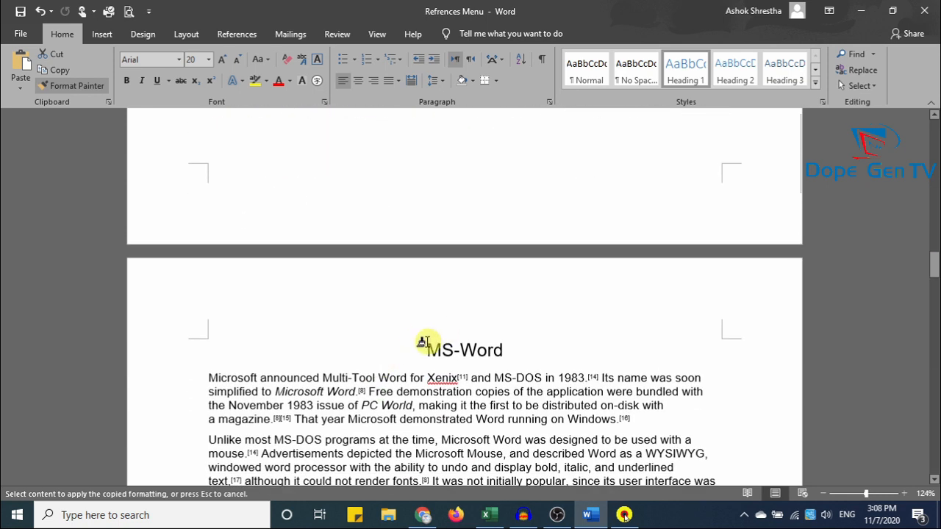
mouse_move(419, 344)
left_mouse_down()
mouse_move(537, 342)
mouse_move(542, 352)
left_mouse_up()
scroll(139, 210, "down", 1)
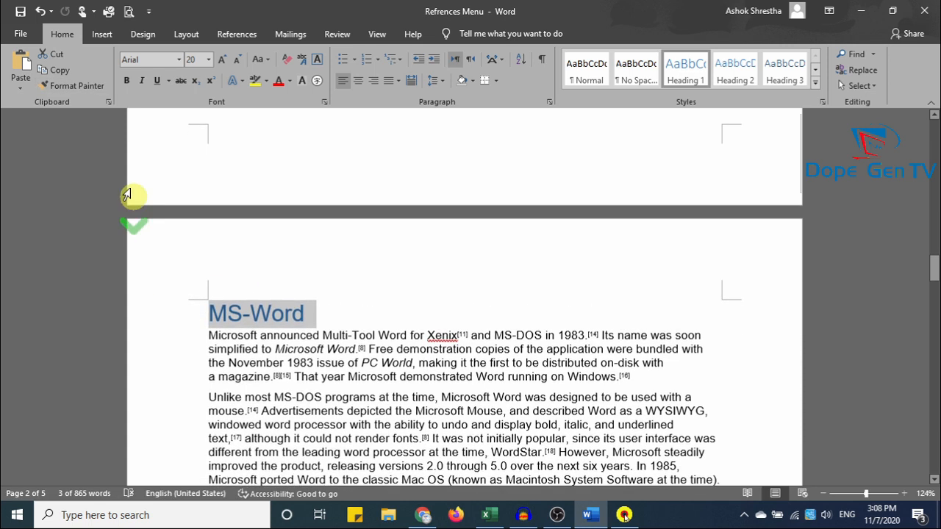
Apply the same heading formatting to the MS-Excel and MS PowerPoint headings.
left_click(73, 86)
scroll(409, 397, "down", 15)
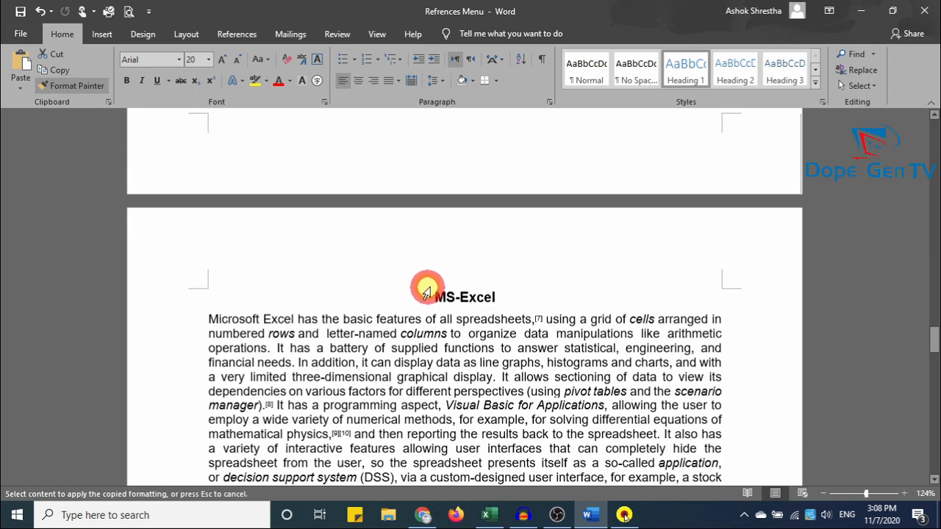
left_click_drag(511, 298, 434, 300)
scroll(286, 300, "down", 10)
left_click(73, 85)
left_click_drag(412, 247, 591, 249)
Return to page 1 and place the insertion point before the 'Fundamental of computer' title.
scroll(619, 374, "down", 10)
scroll(621, 374, "up", 1)
scroll(621, 374, "up", 6)
scroll(657, 370, "down", 5)
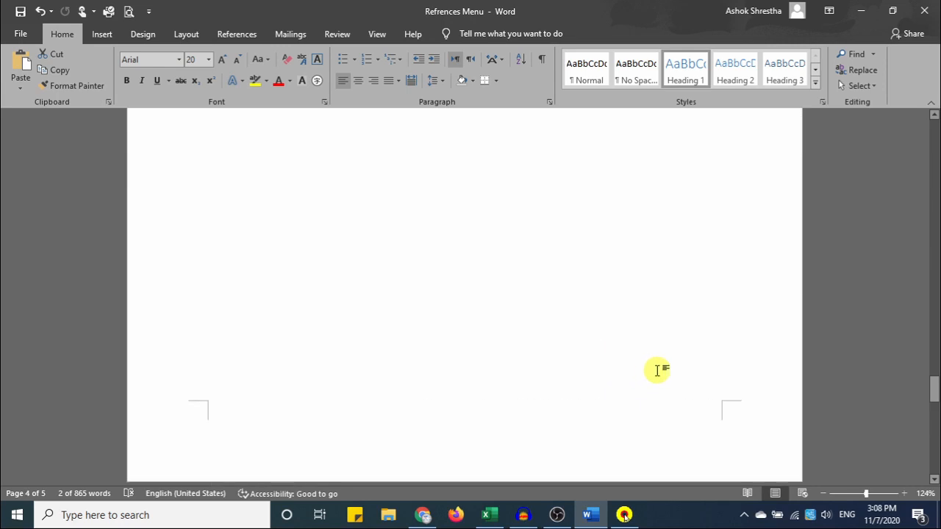
left_click_drag(933, 393, 918, 118)
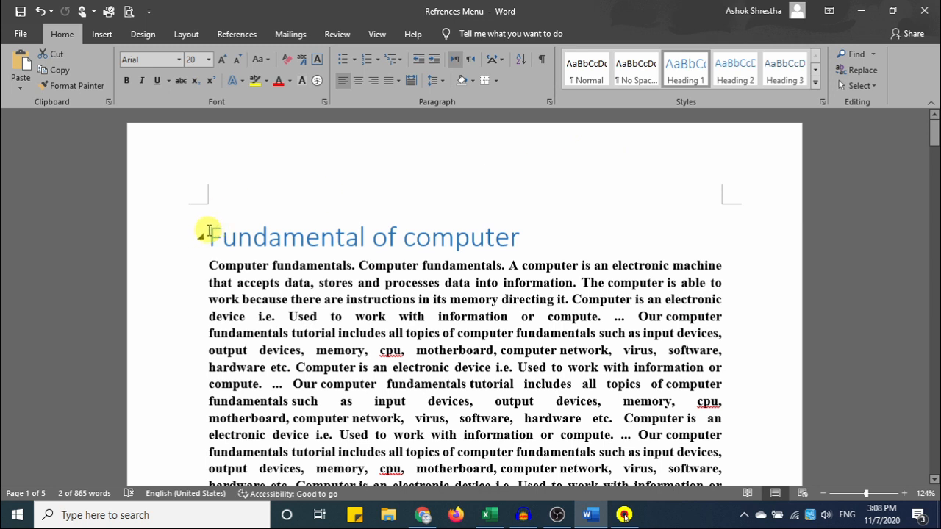
left_click(209, 232)
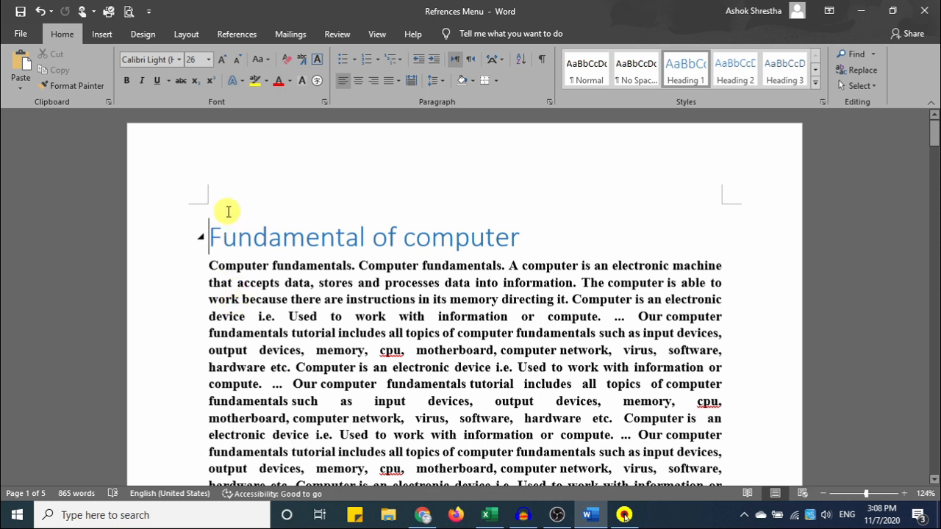
Insert a page break before the title, leaving a blank first page with the cursor on it.
left_click(107, 35)
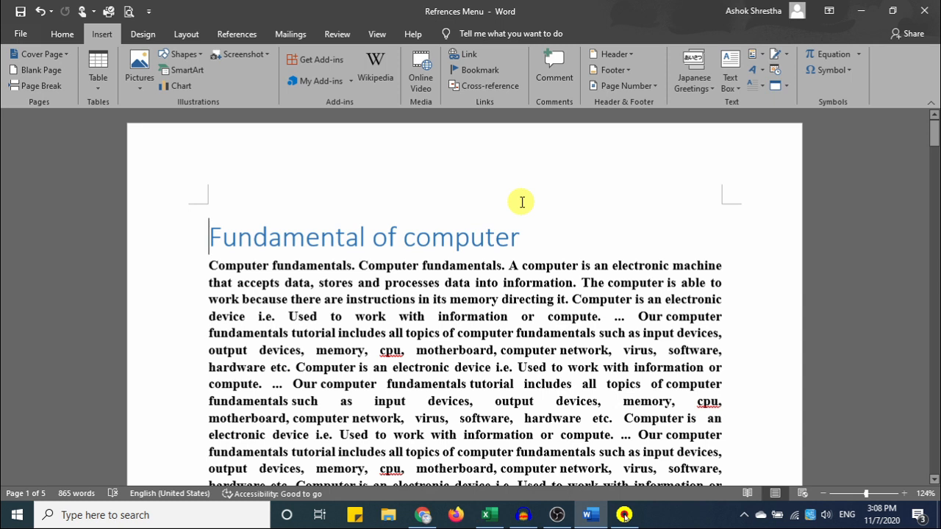
key("ctrl+Return")
scroll(521, 202, "up", 8)
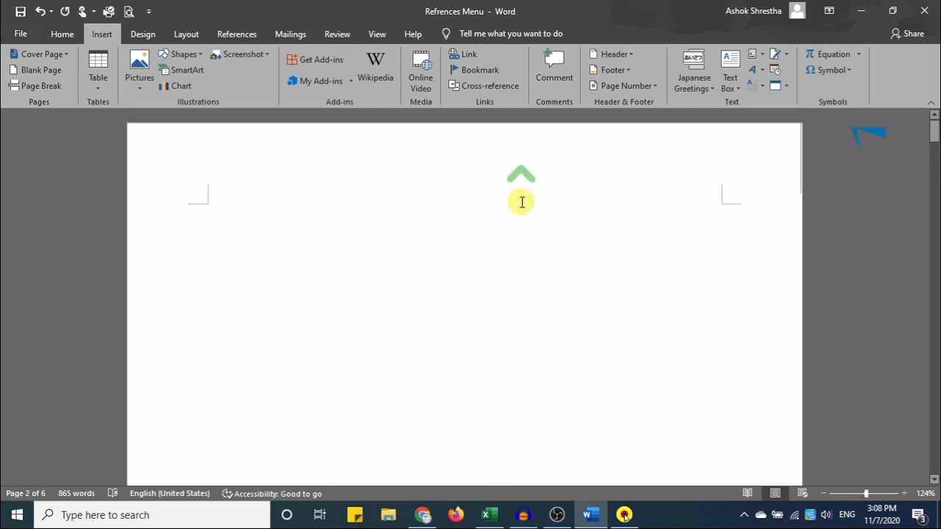
left_click(242, 205)
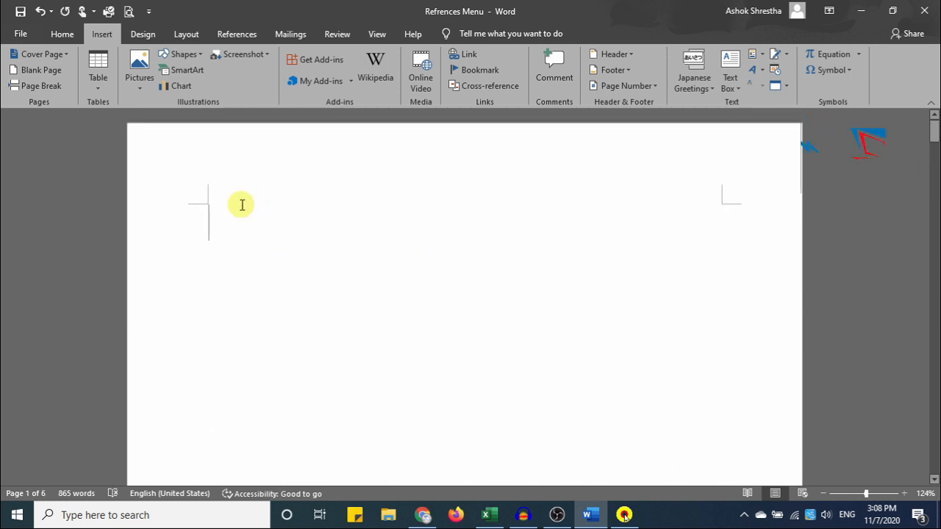
left_click(233, 35)
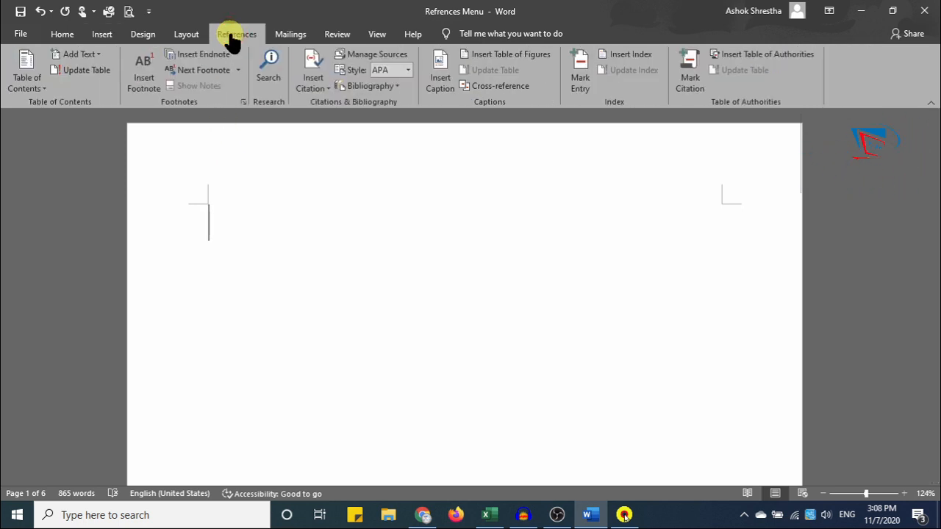
Insert Automatic Table 2 on page 1, listing the five headings with page numbers.
left_click(25, 86)
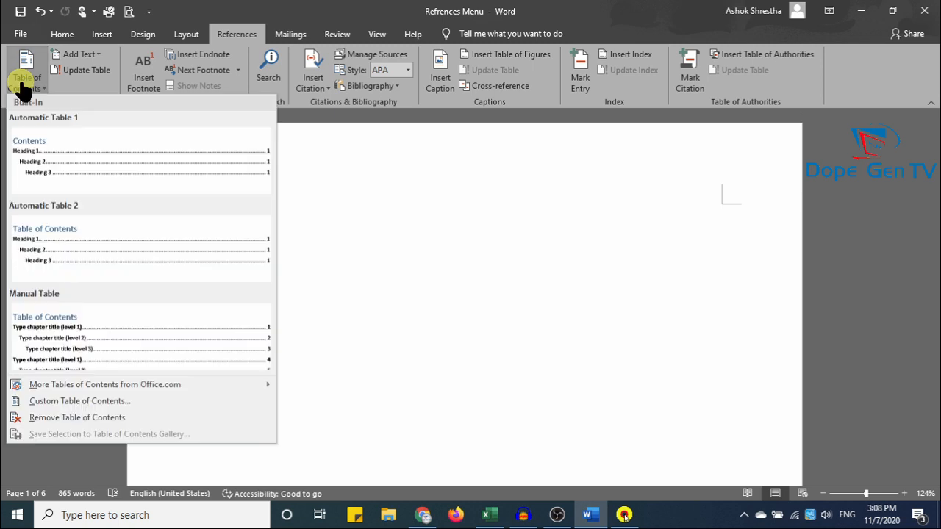
left_click(154, 239)
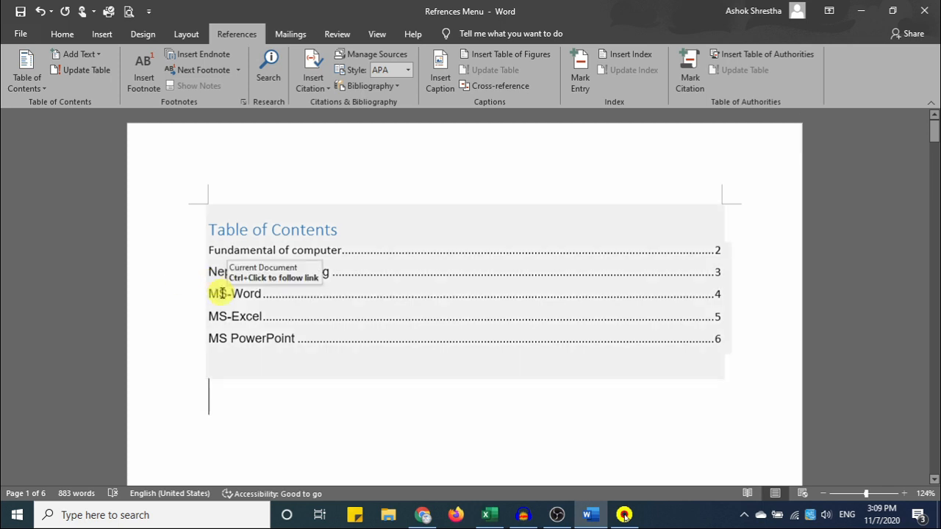
scroll(412, 299, "down", 5)
scroll(404, 275, "up", 2)
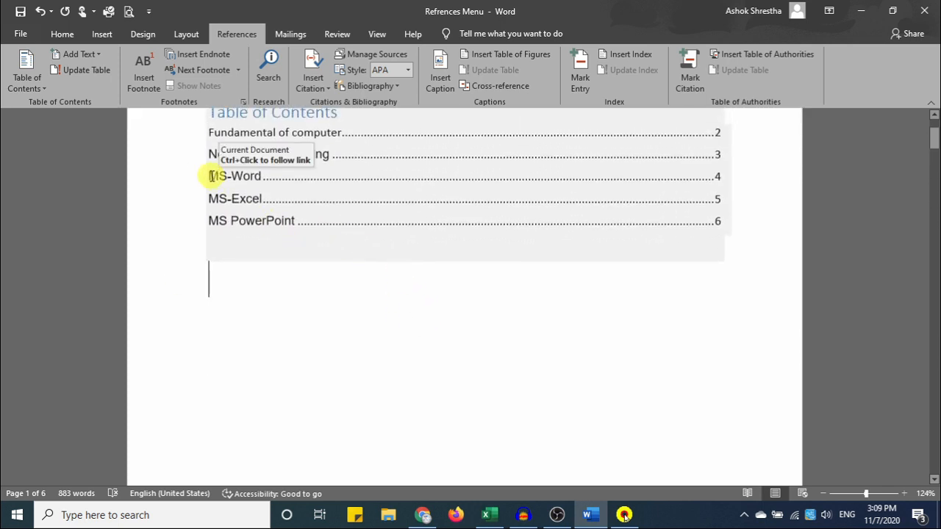
Add an arrow-bulleted list of Home, Insert and Design under the MS-Word heading.
left_click(250, 182, "ctrl")
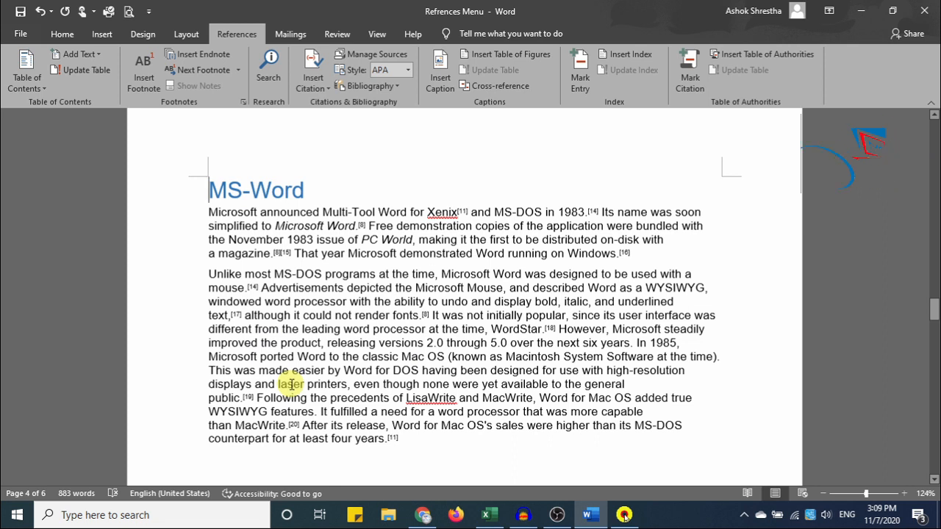
left_click(314, 187)
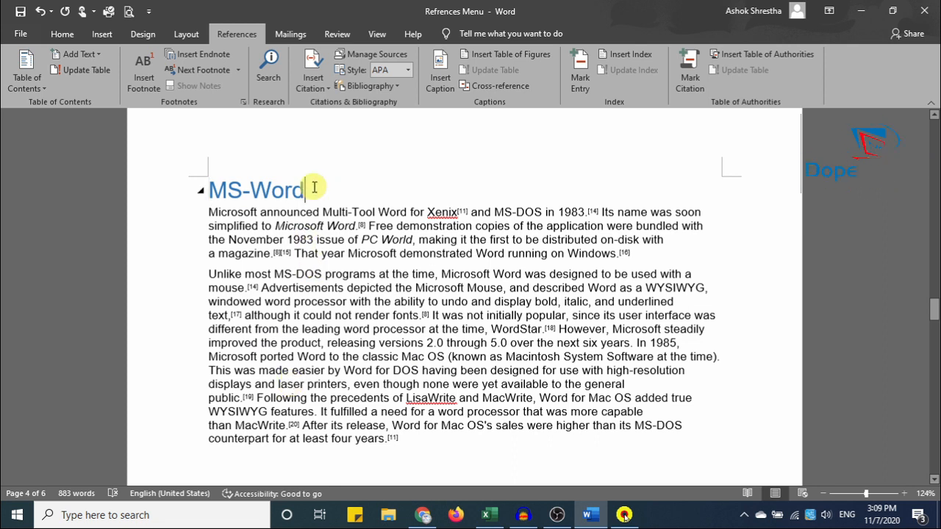
key("Return")
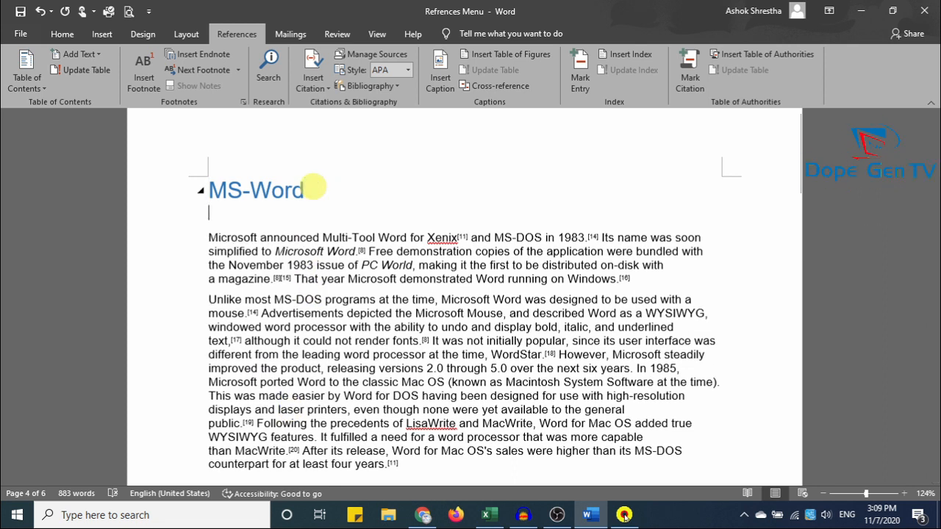
left_click(62, 34)
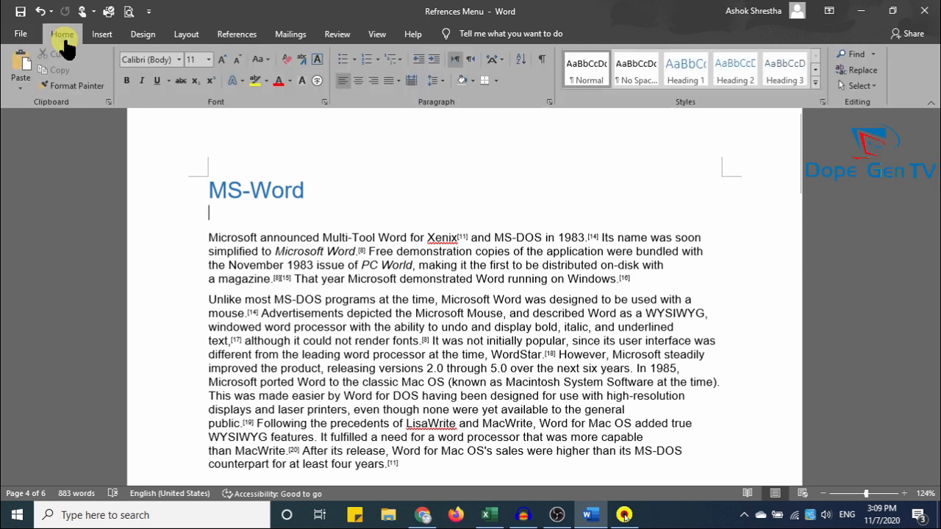
left_click(354, 60)
left_click(354, 134)
type("h")
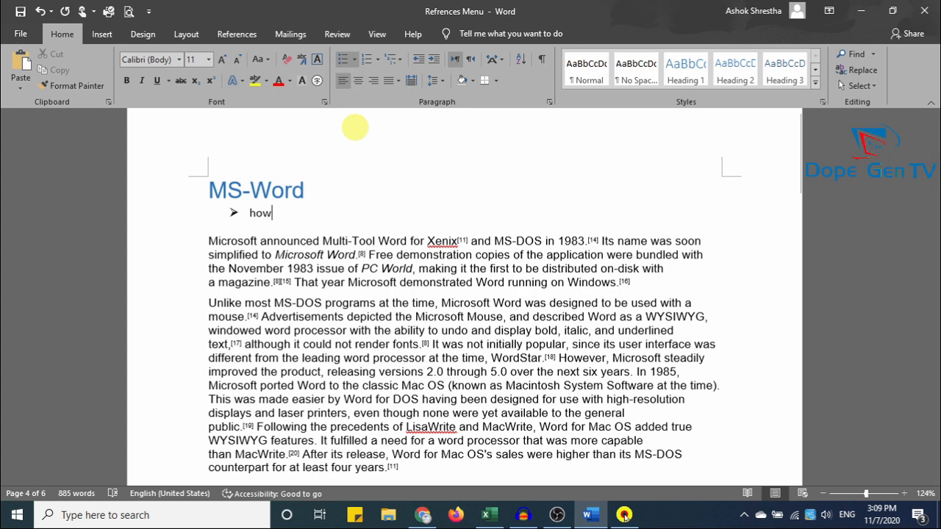
type("ome")
key("Return")
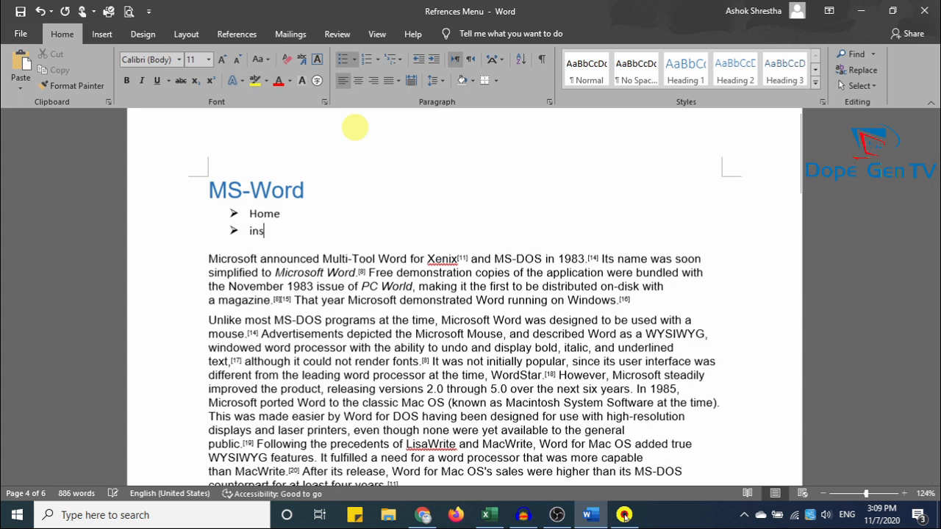
type("insert")
key("Return")
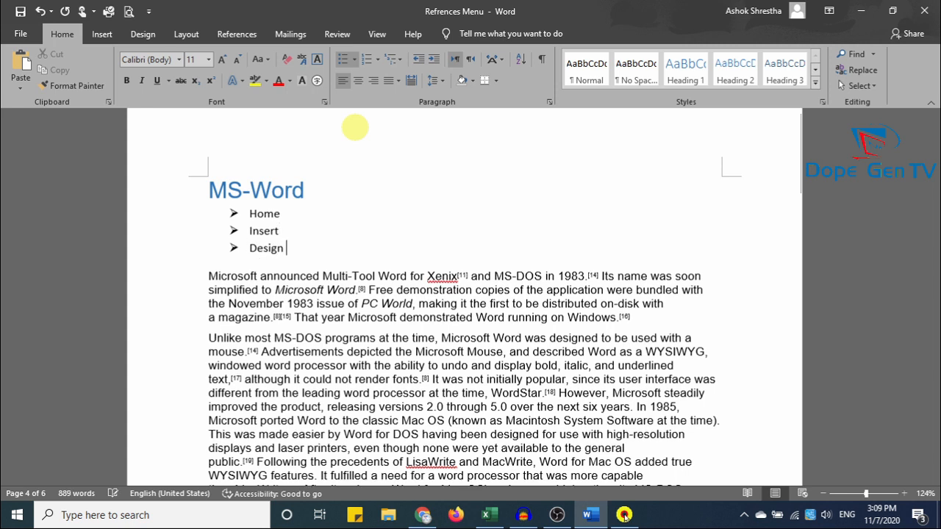
scroll(360, 139, "up", 15)
left_click_drag(933, 259, 933, 131)
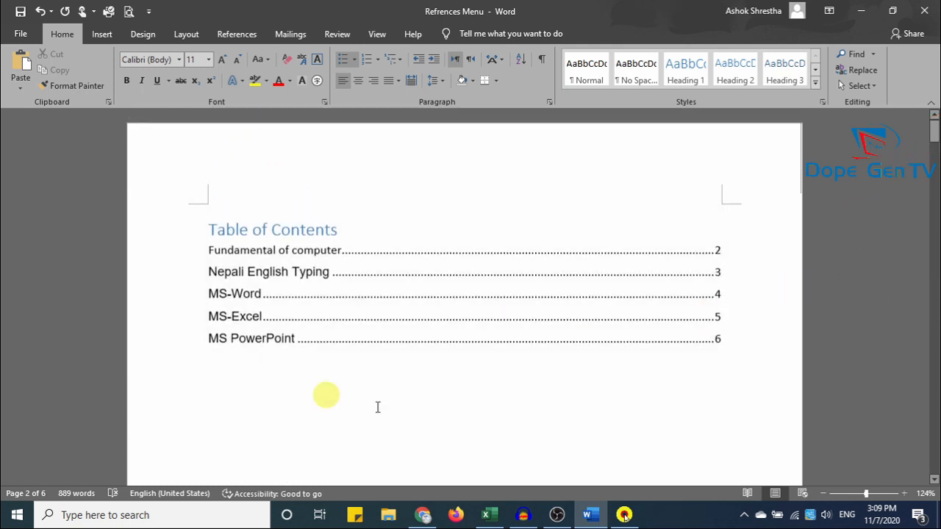
Select the Home, Insert and Design lines and assign them Level 2 in the contents.
left_click(385, 267)
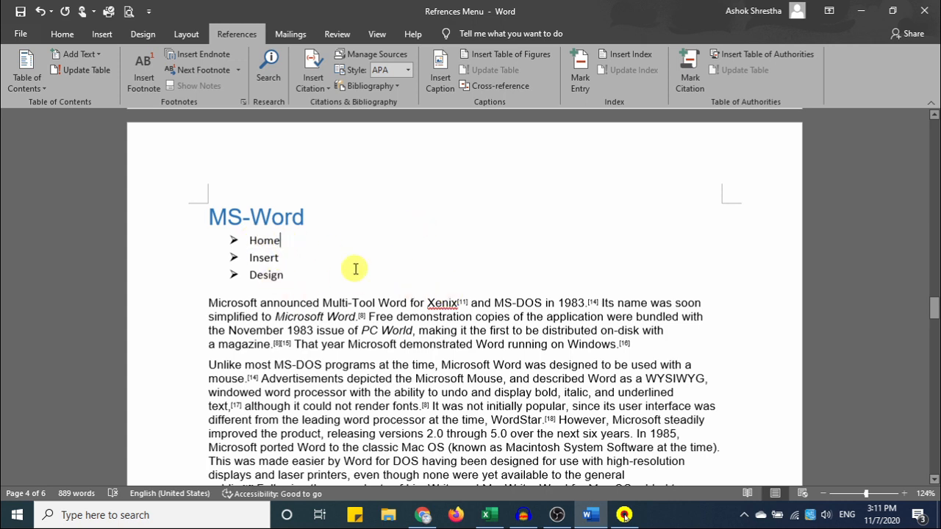
left_click_drag(287, 274, 257, 245)
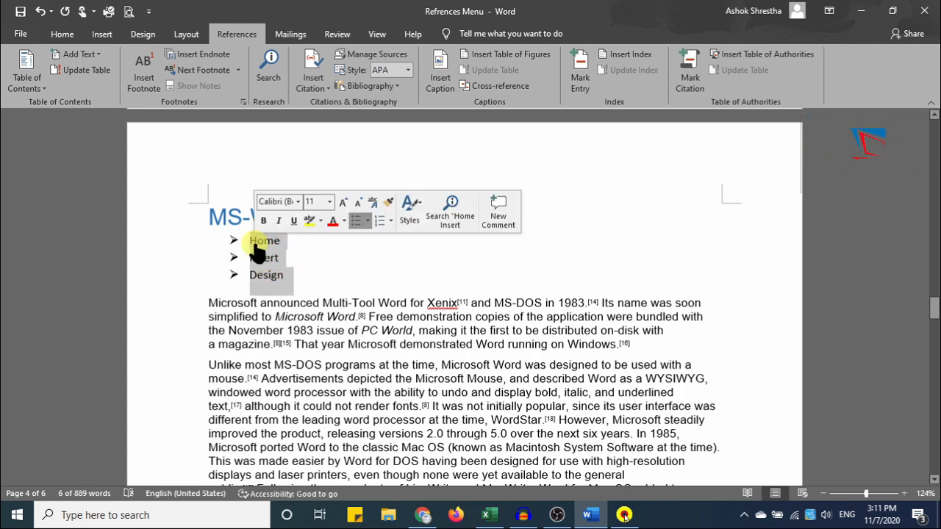
left_click(77, 58)
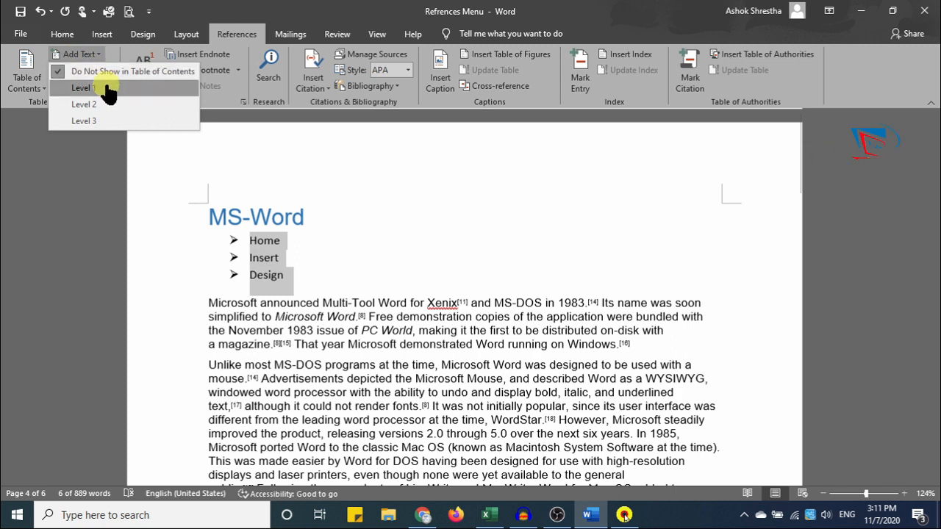
left_click(147, 105)
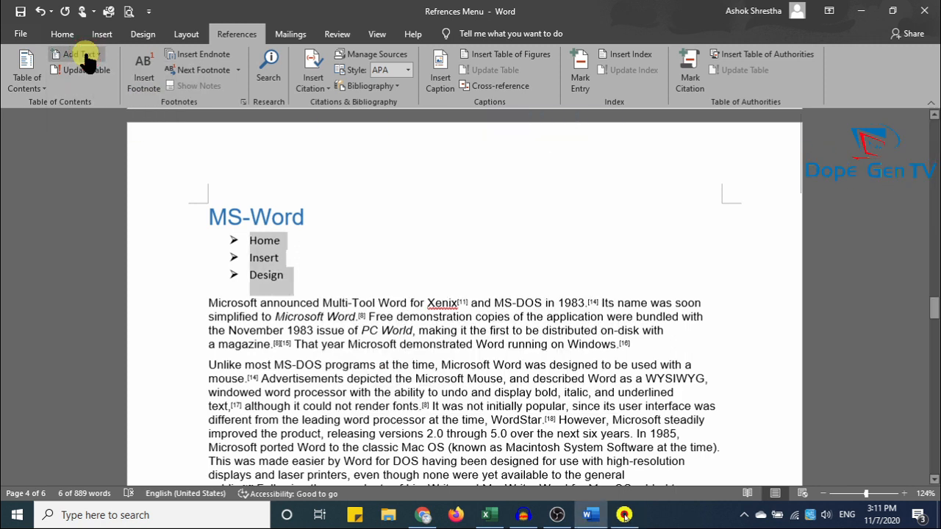
left_click(85, 56)
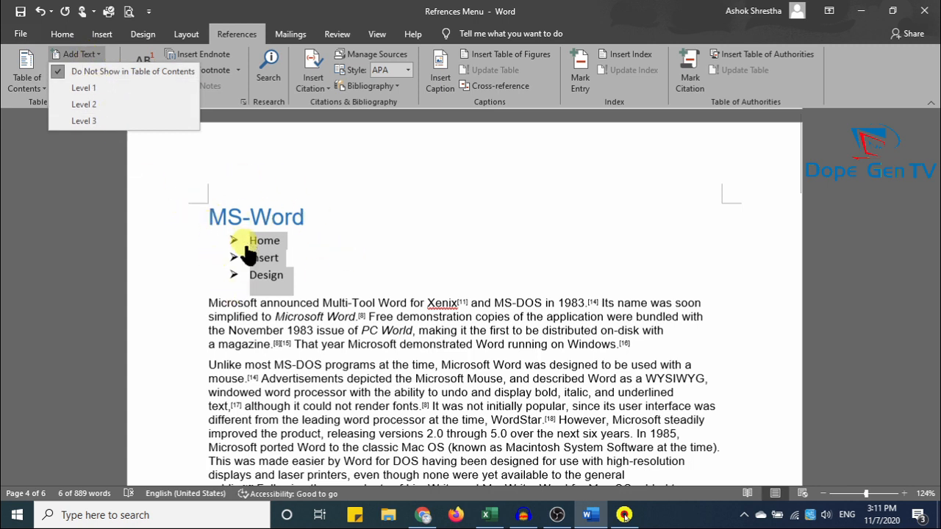
left_click(62, 34)
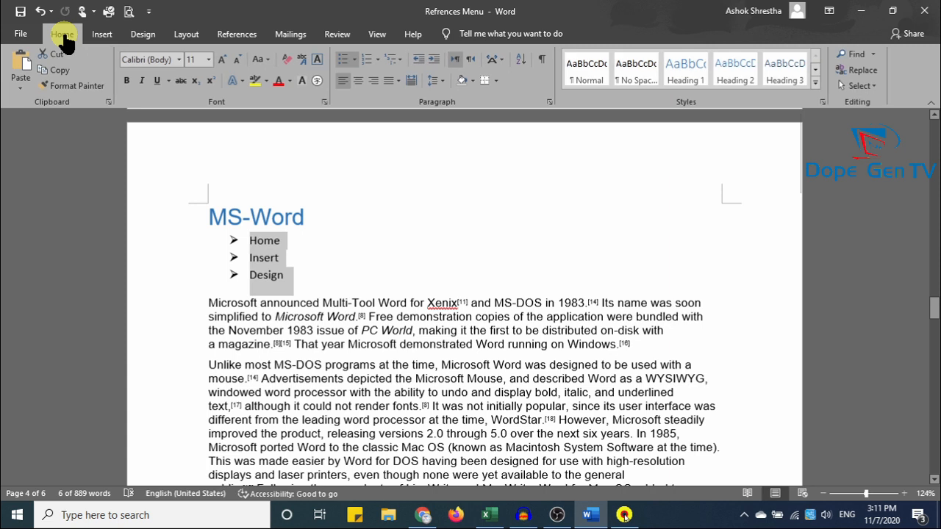
Apply the Heading 1 style to the Home, Insert and Design lines.
left_click(140, 36)
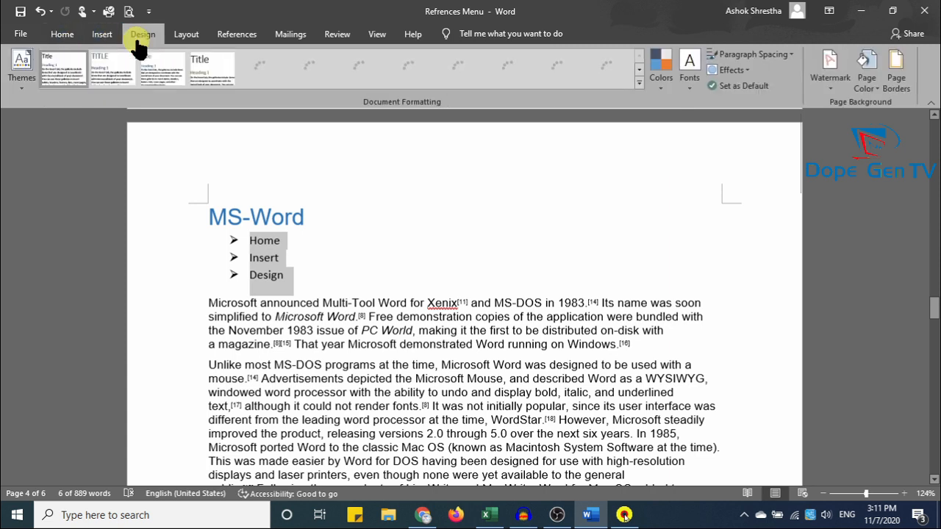
left_click(637, 86)
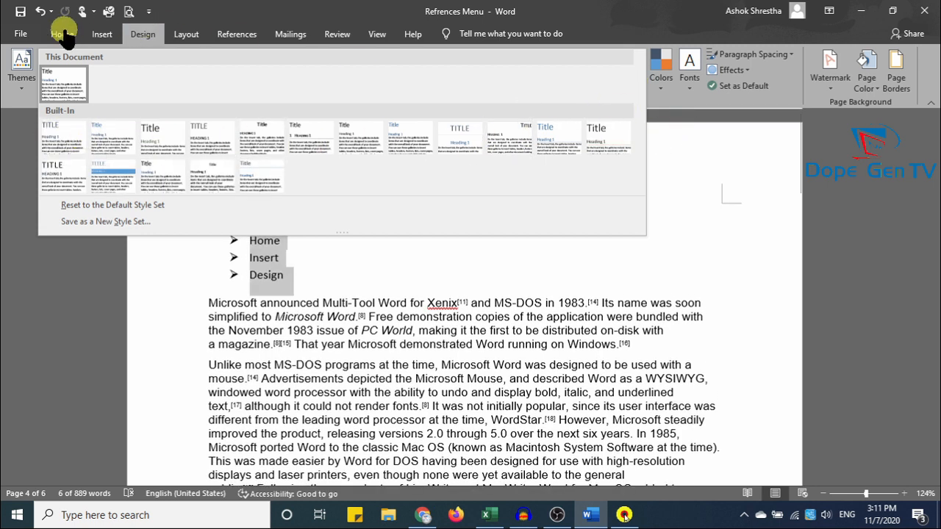
left_click(62, 33)
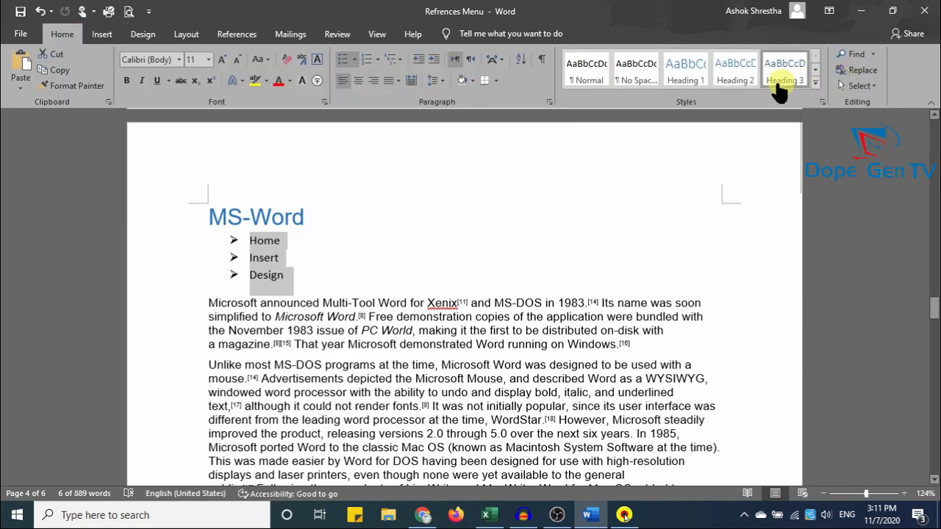
left_click(686, 70)
left_click(686, 70)
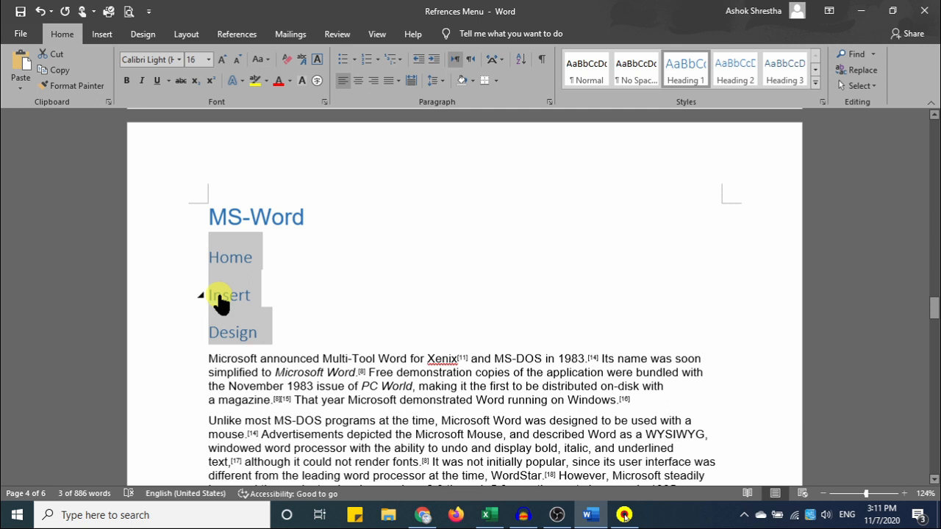
Restore arrow bullets on those three lines and place the cursor in the table of contents.
left_click(355, 59)
left_click(353, 181)
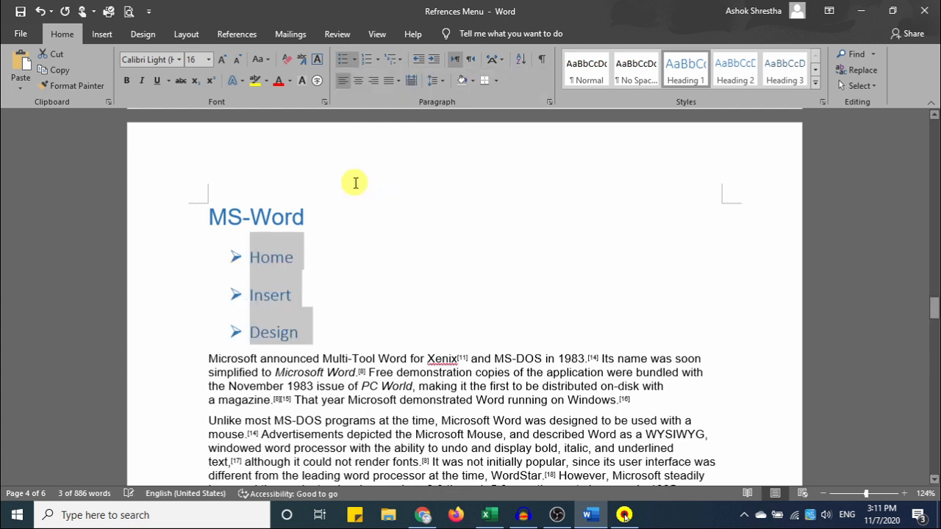
scroll(502, 270, "up", 2)
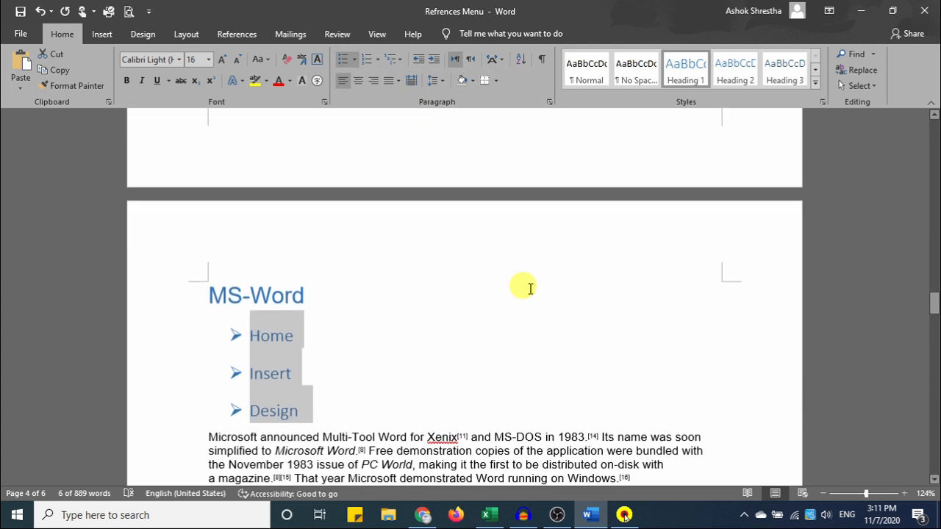
left_click_drag(932, 315, 932, 130)
left_click(275, 304)
left_click(273, 304)
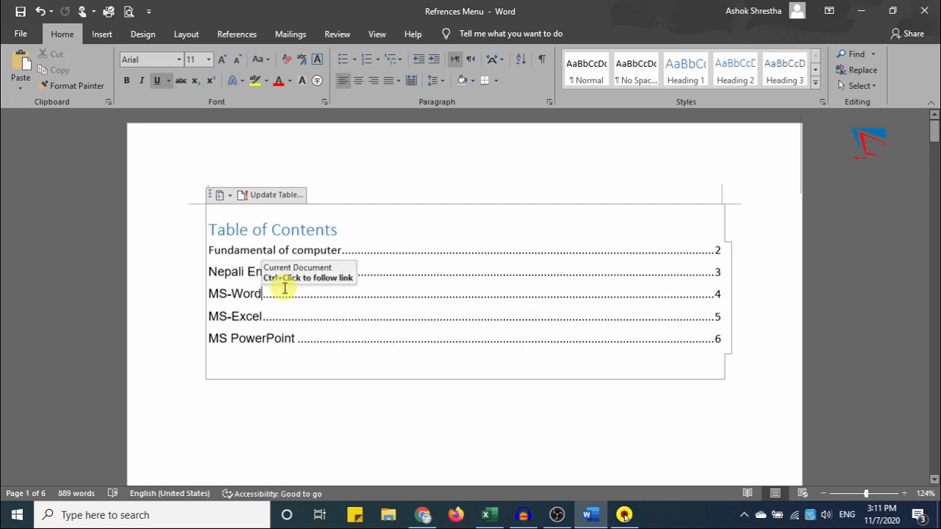
Update the entire table of contents so Home, Insert and Design appear under MS-Word on page 4.
left_click(239, 34)
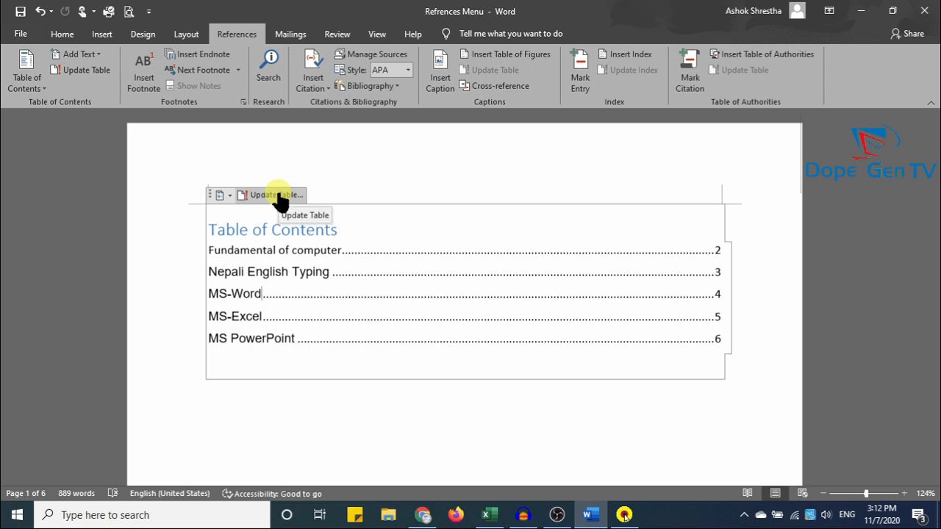
left_click(85, 73)
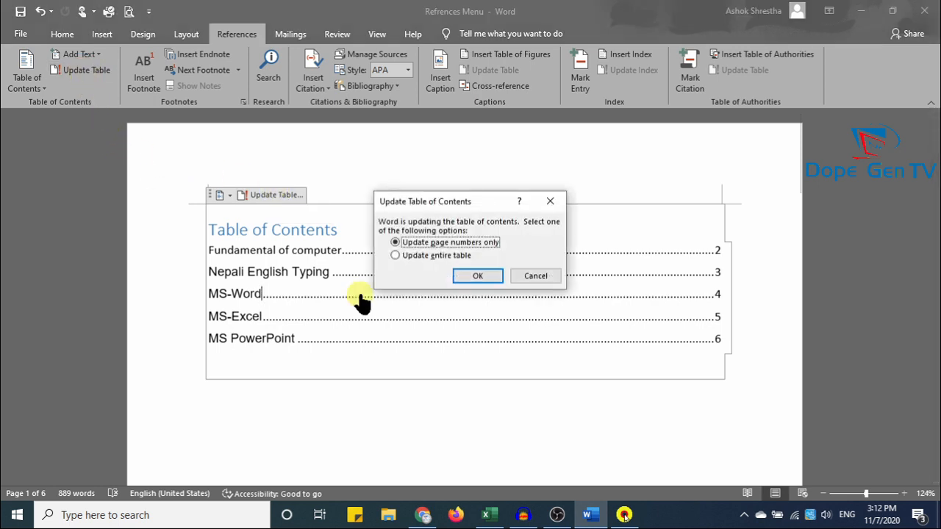
left_click(443, 258)
left_click(483, 278)
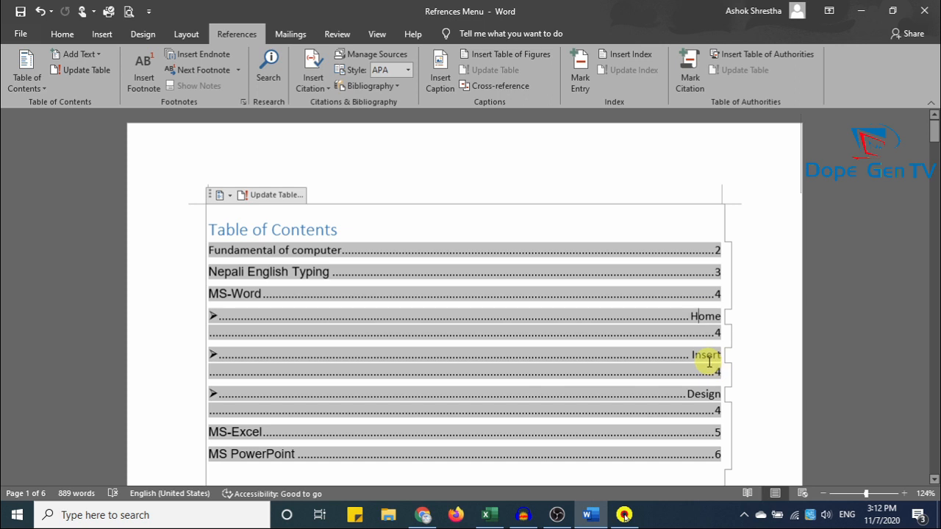
left_click(701, 394)
left_click(778, 325)
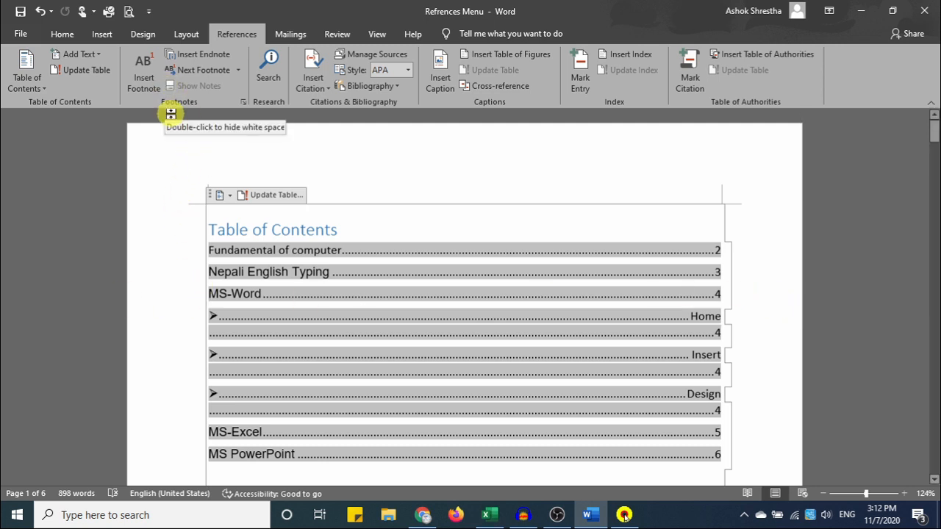
scroll(264, 385, "down", 5)
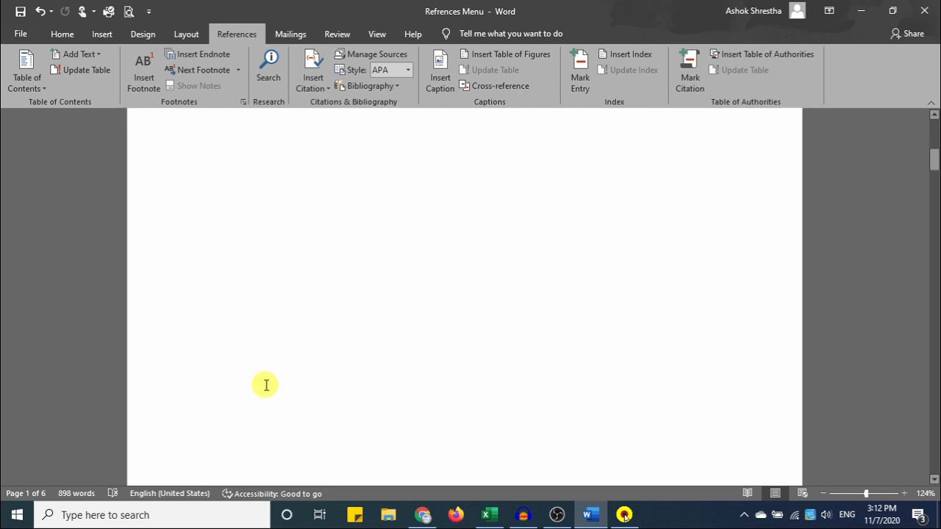
scroll(265, 385, "down", 3)
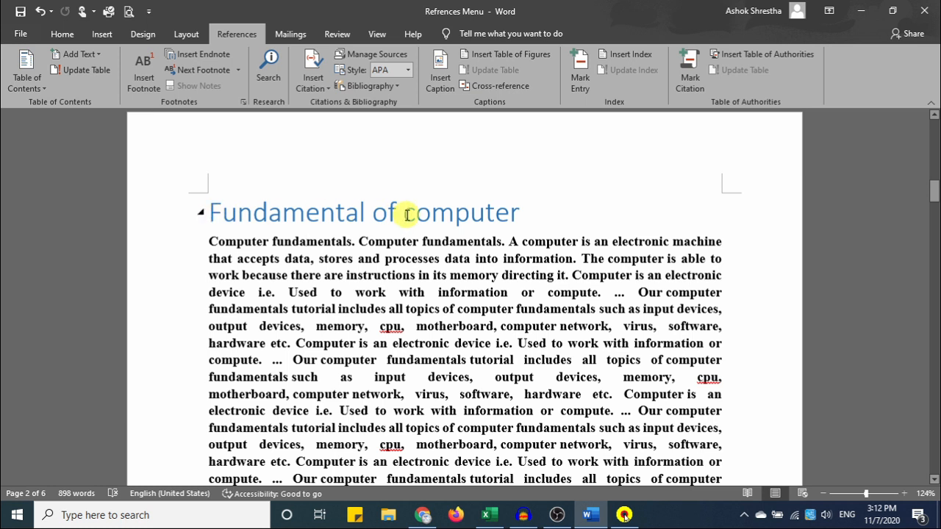
scroll(407, 254, "down", 10)
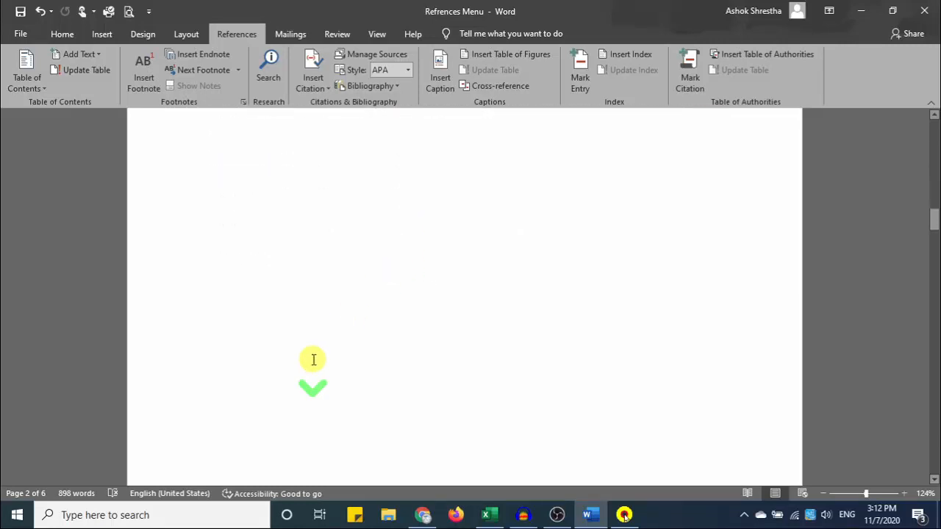
scroll(368, 388, "up", 8)
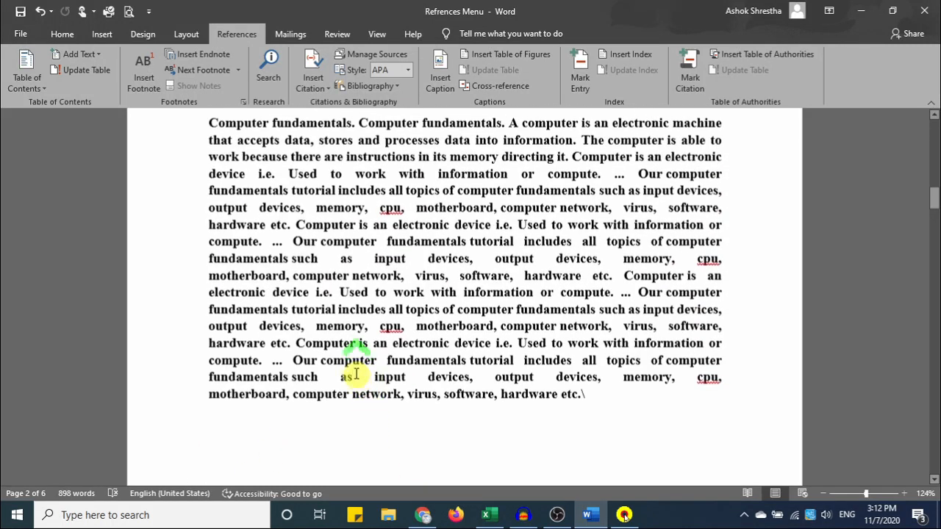
left_click_drag(863, 493, 852, 499)
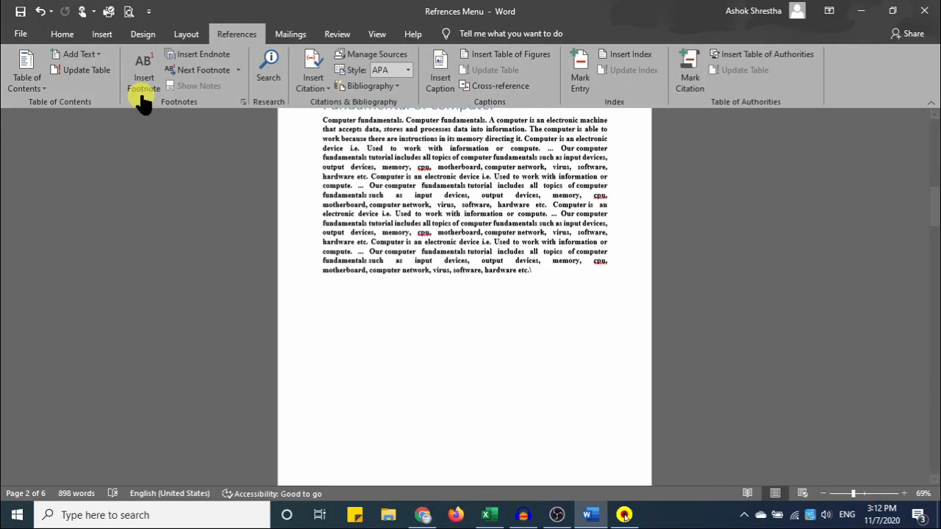
scroll(331, 330, "up", 3)
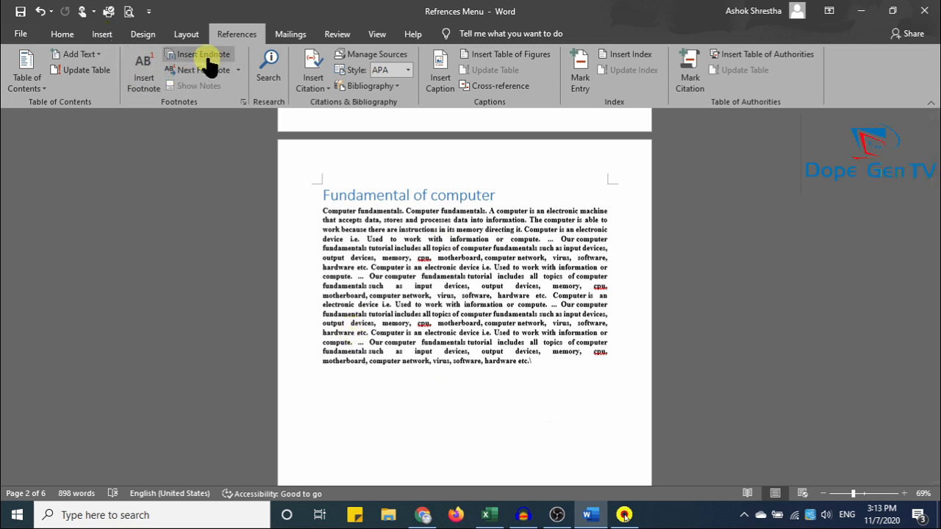
scroll(293, 260, "up", 4, "ctrl")
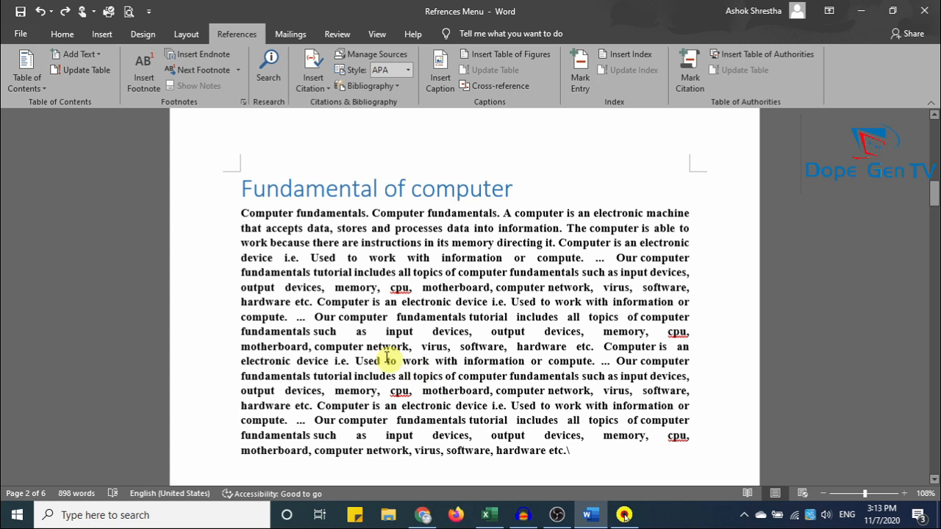
left_click_drag(241, 212, 292, 214)
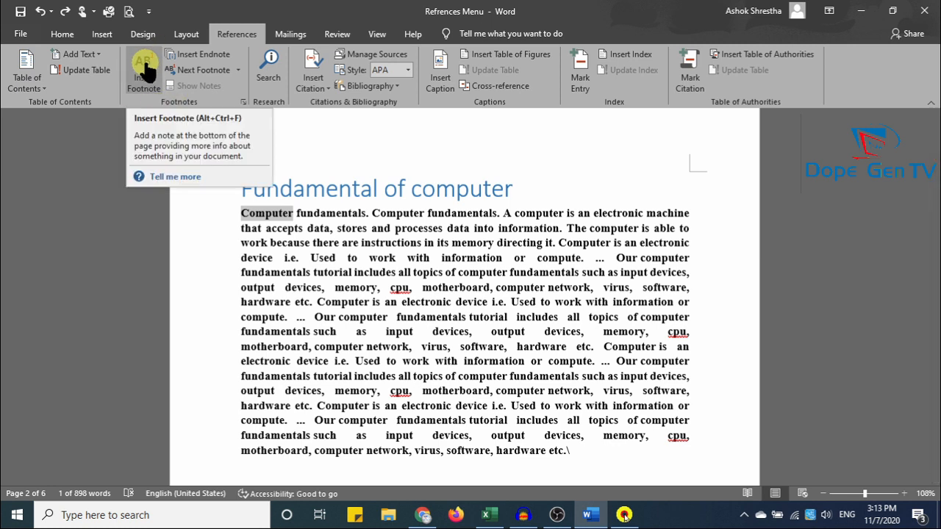
Add footnote 1 reading 'Machine' to the word 'Computer' on page 2.
left_click(145, 68)
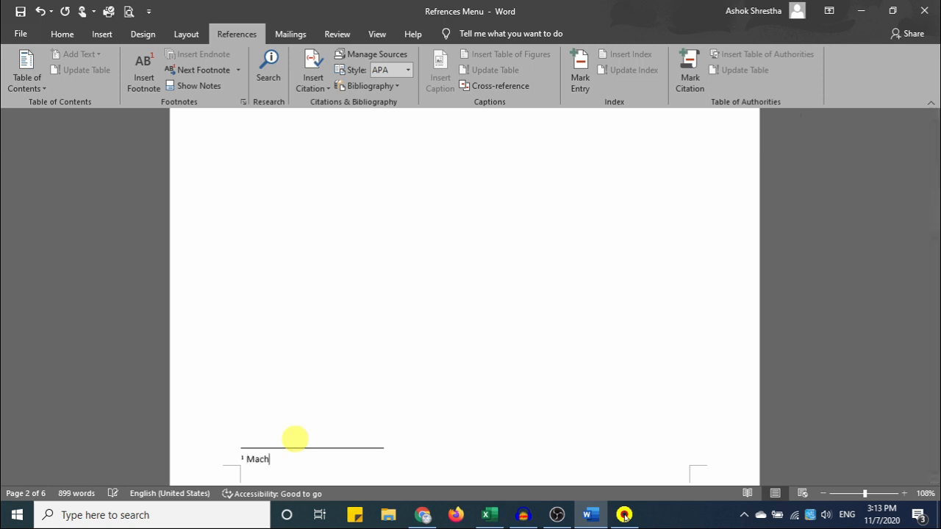
left_click(358, 421)
scroll(360, 425, "down", 5)
scroll(363, 426, "up", 10)
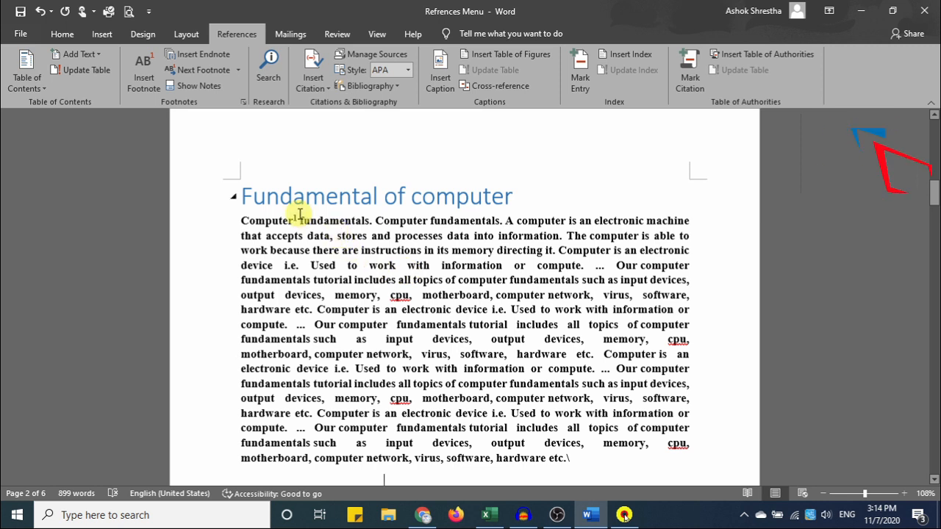
scroll(329, 383, "down", 10)
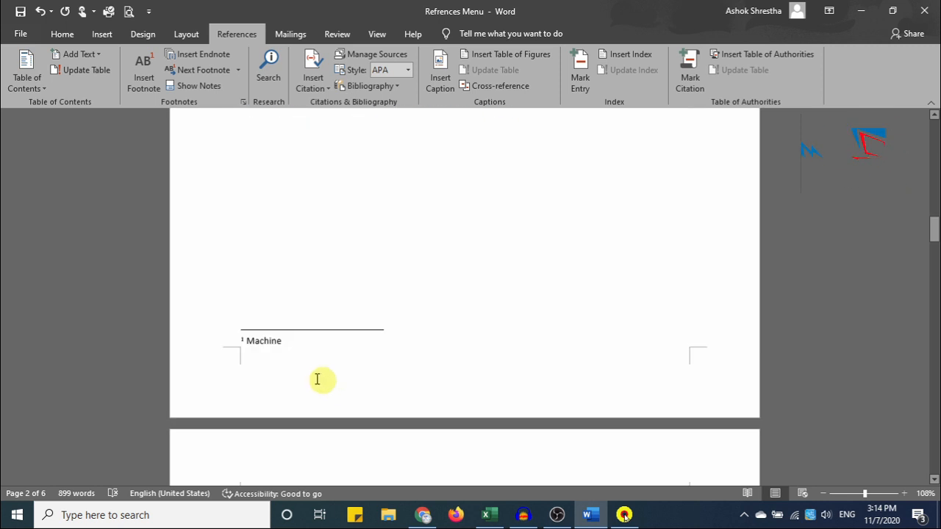
double_click(242, 341)
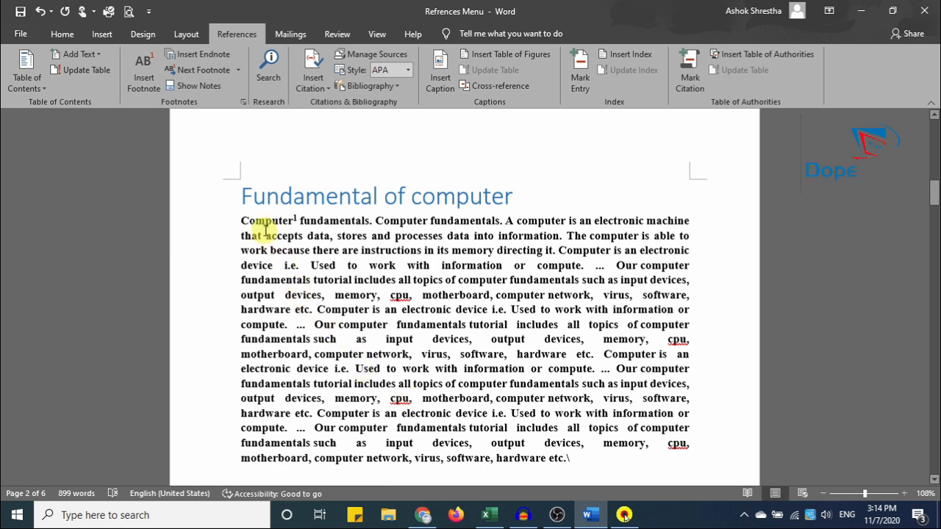
Add footnote 2 reading 'Corona' to the word 'virus' after 'network'.
mouse_move(268, 221)
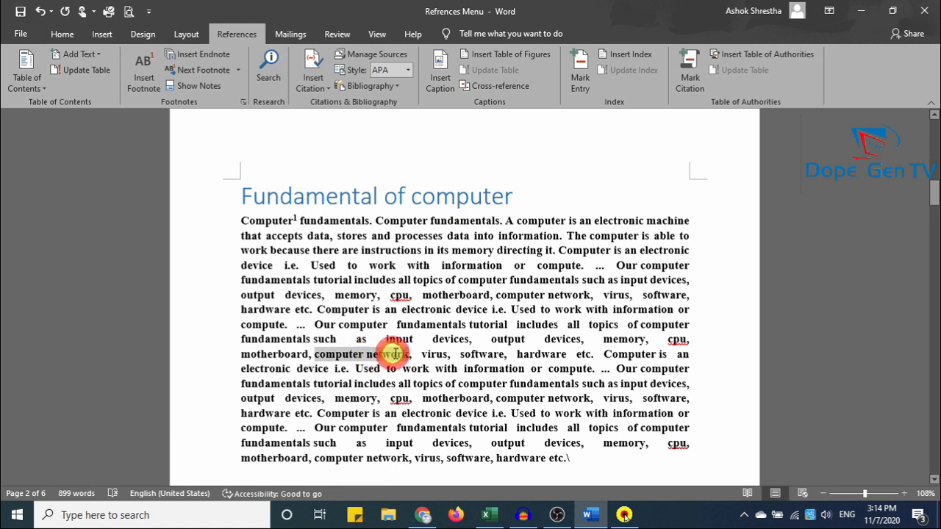
double_click(399, 353)
left_click(416, 355)
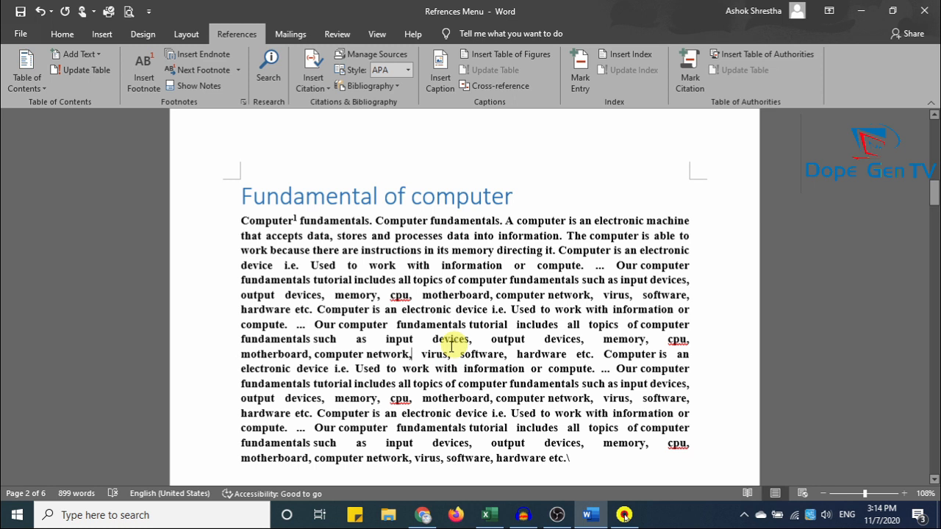
left_click_drag(421, 355, 446, 353)
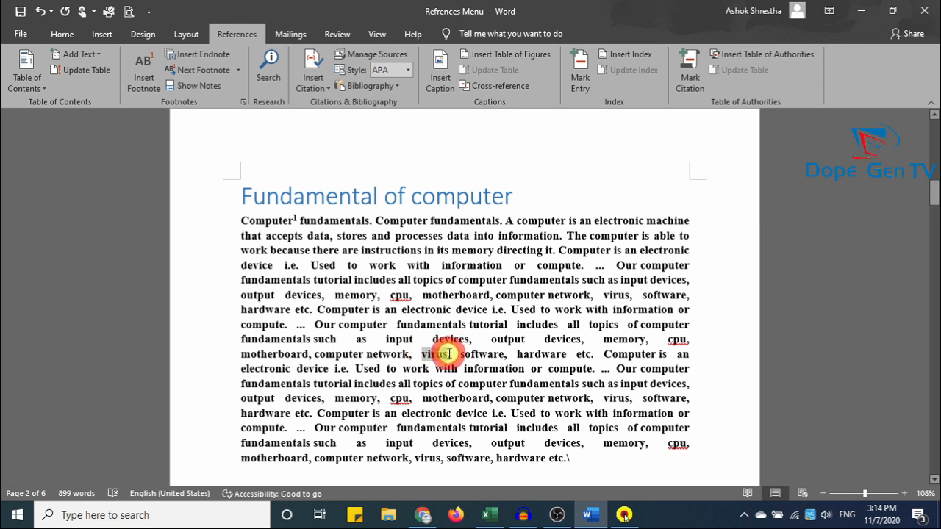
left_click(145, 87)
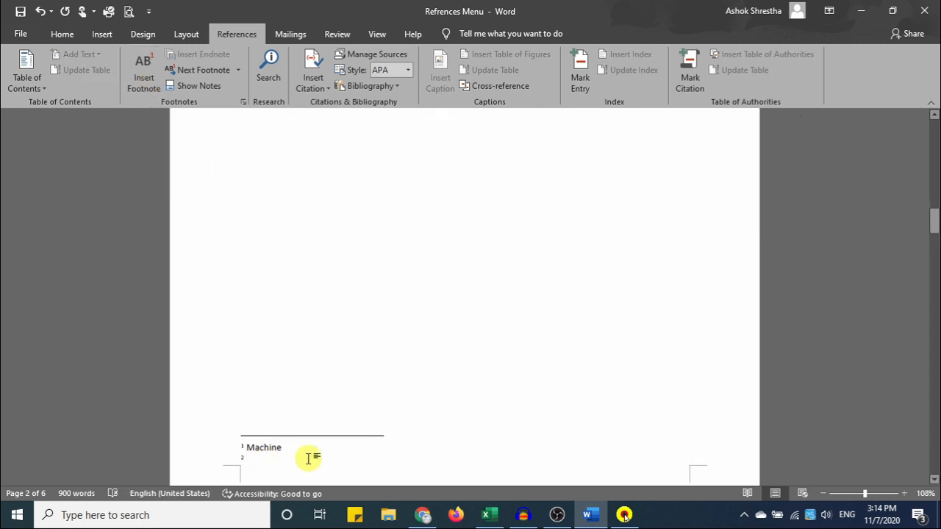
type("Corona")
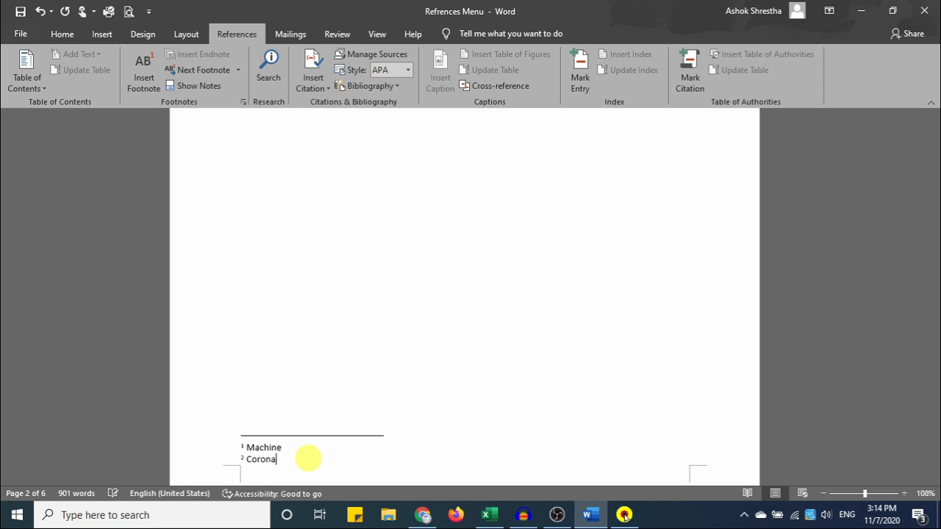
left_click(333, 364)
scroll(366, 402, "up", 4)
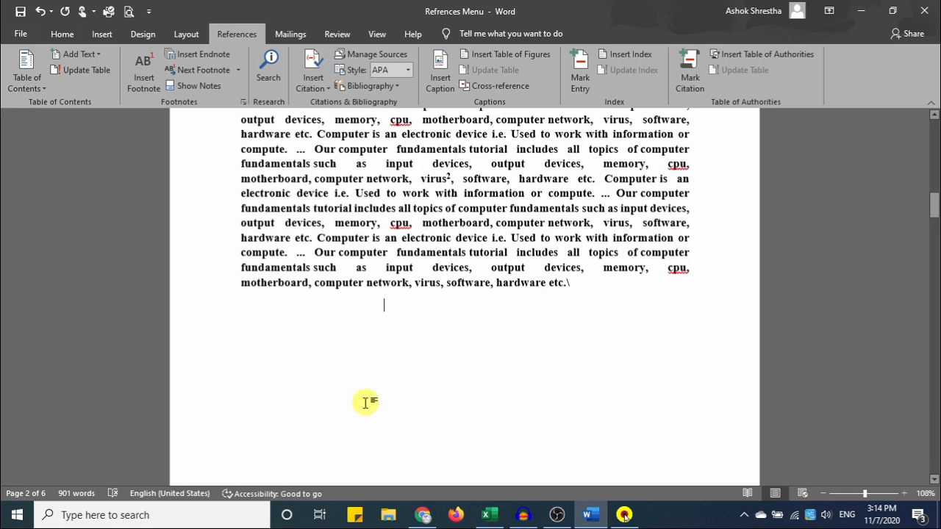
scroll(431, 265, "up", 3)
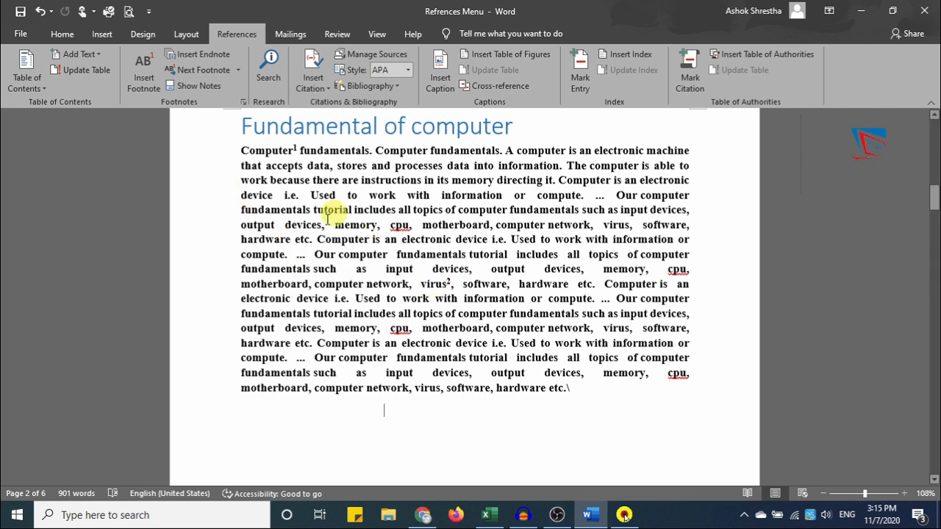
Attach an endnote reading 'software' to 'Microsoft Excel' and zoom in on its marker.
left_click_drag(931, 198, 932, 345)
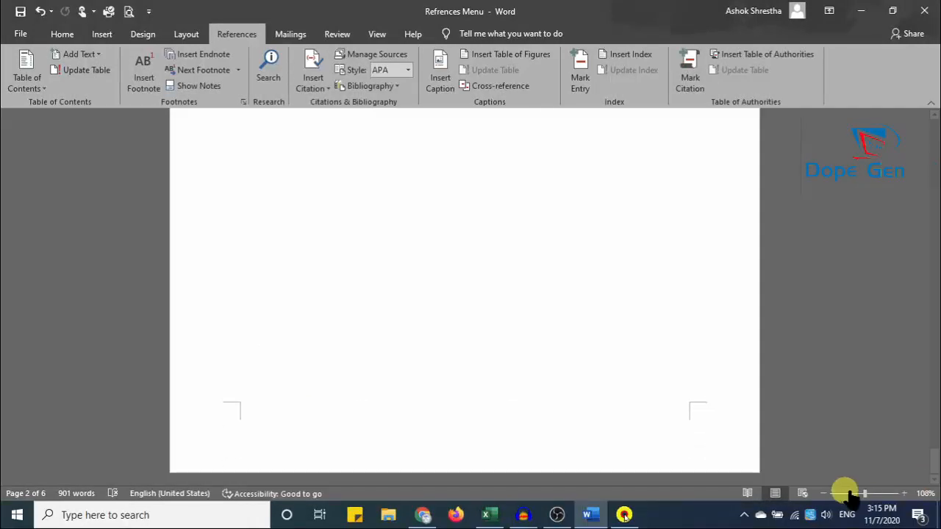
left_click_drag(861, 494, 854, 493)
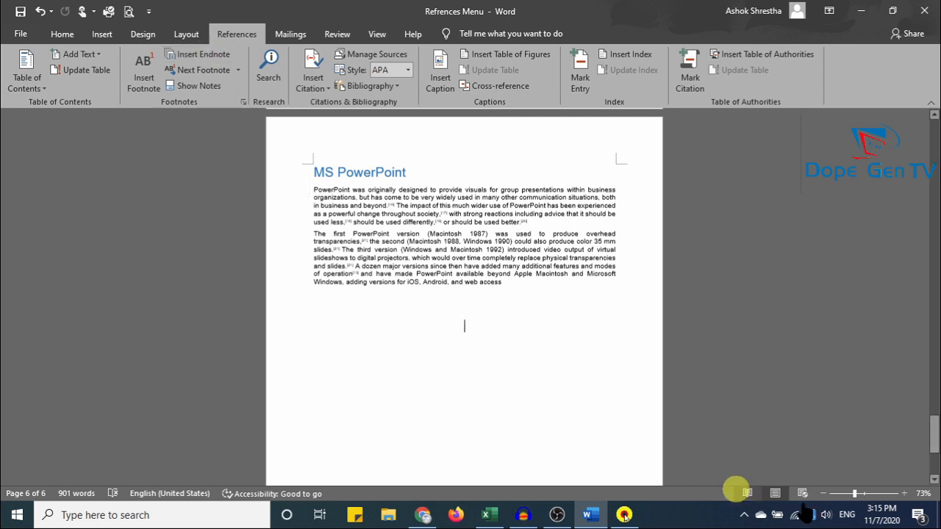
left_click_drag(854, 494, 866, 494)
scroll(441, 346, "up", 15)
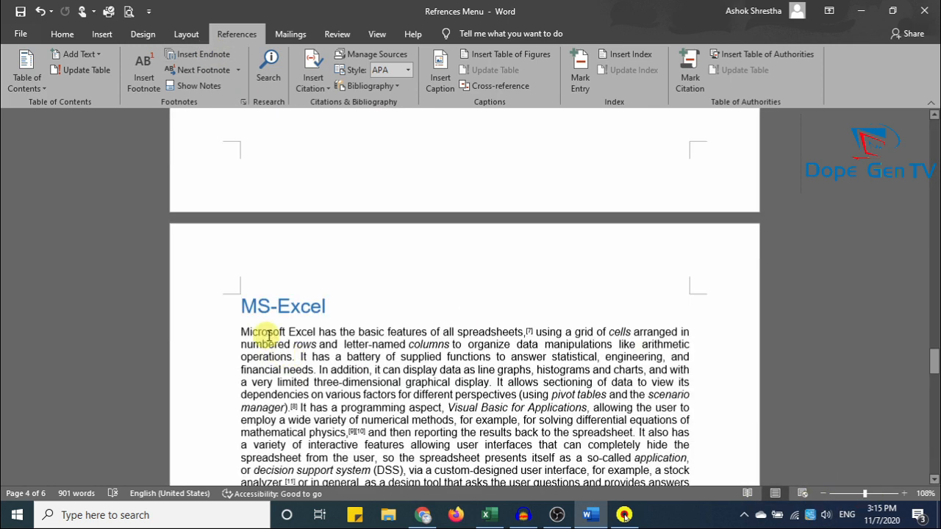
left_click_drag(299, 330, 316, 331)
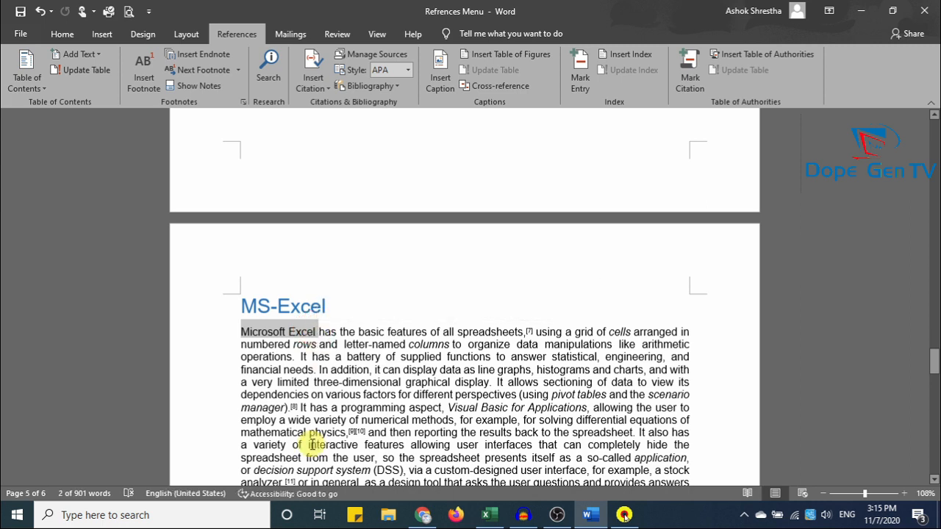
left_click(193, 64)
scroll(269, 156, "up", 2)
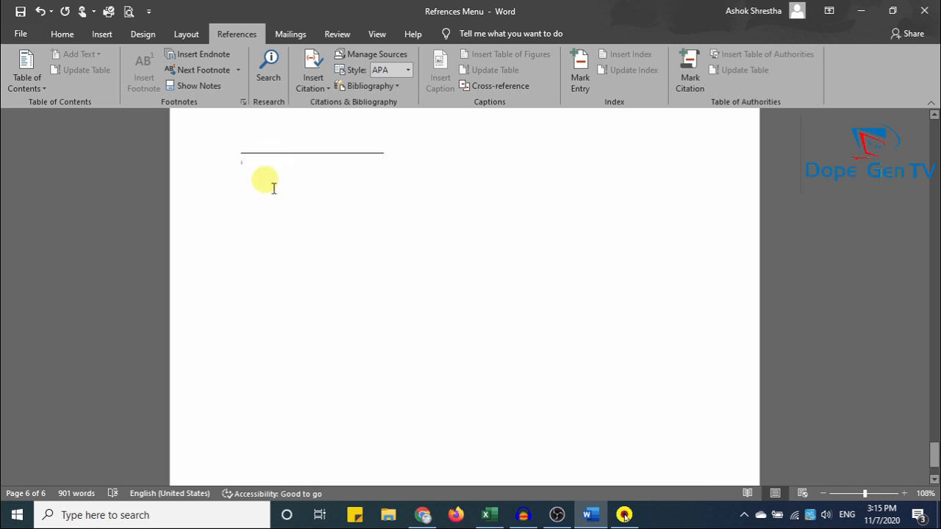
scroll(323, 237, "up", 4)
type("software")
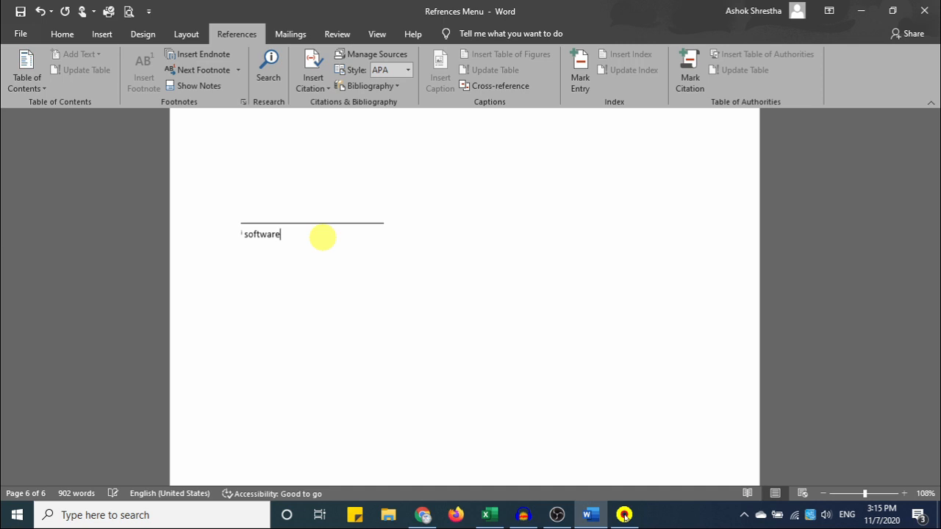
scroll(322, 237, "up", 20)
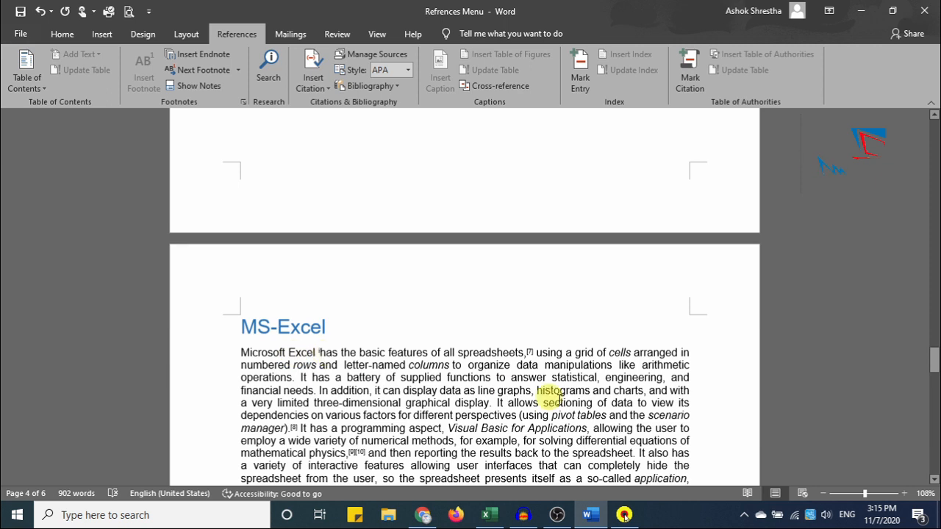
left_click_drag(864, 494, 873, 495)
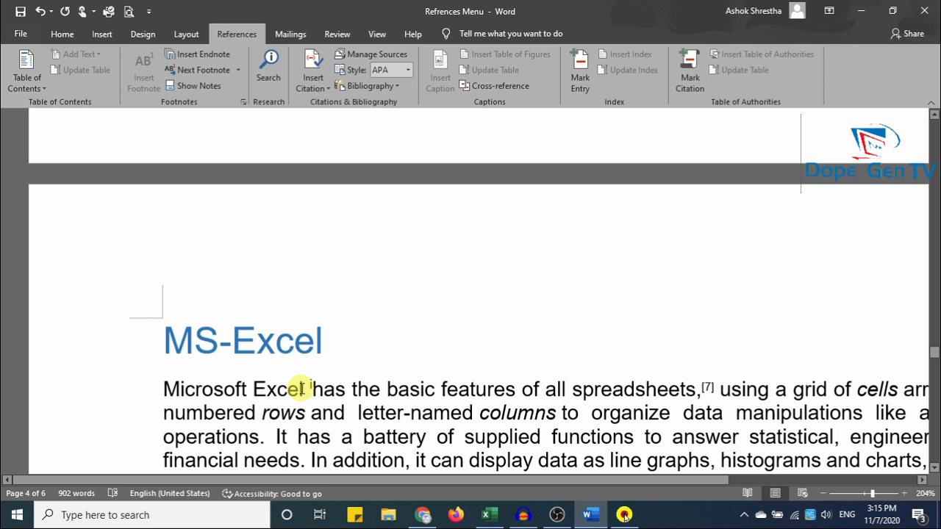
mouse_move(314, 381)
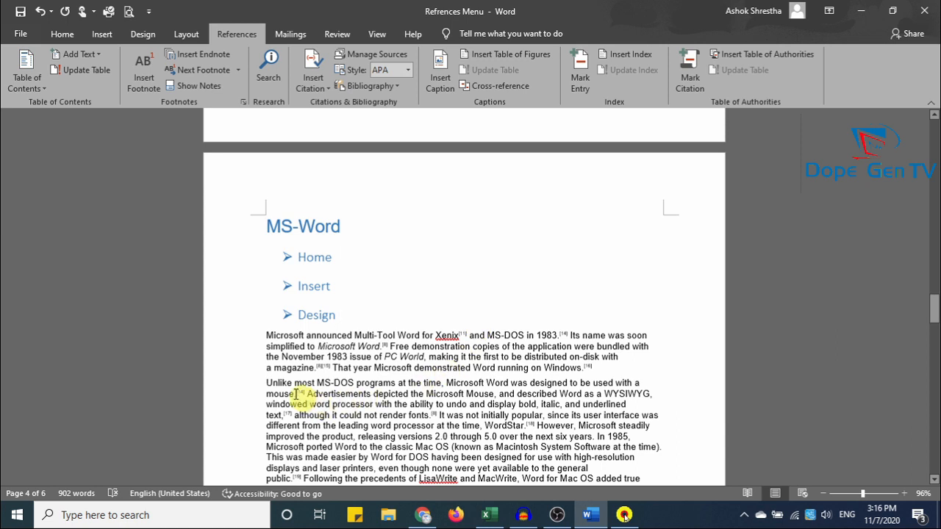
Add an endnote reading '11' to the word 'November' in the MS-Word paragraph.
double_click(303, 357)
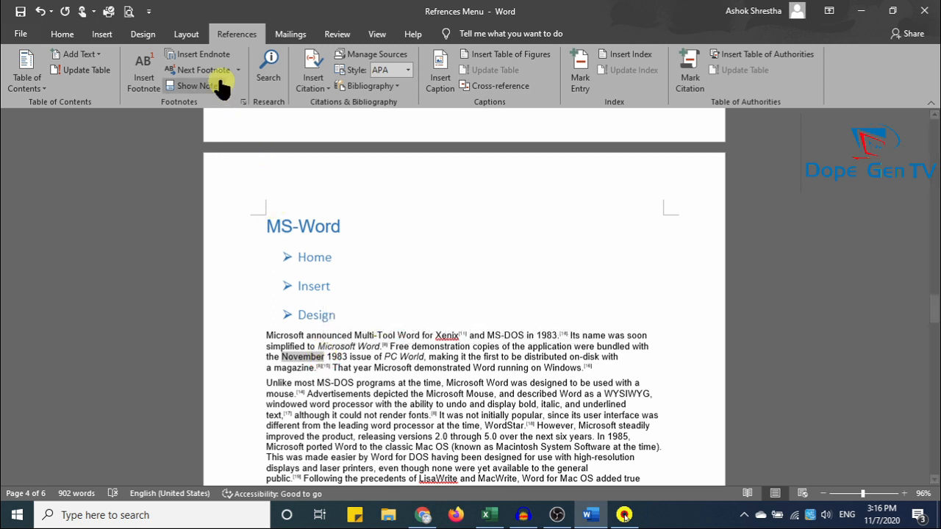
left_click(204, 53)
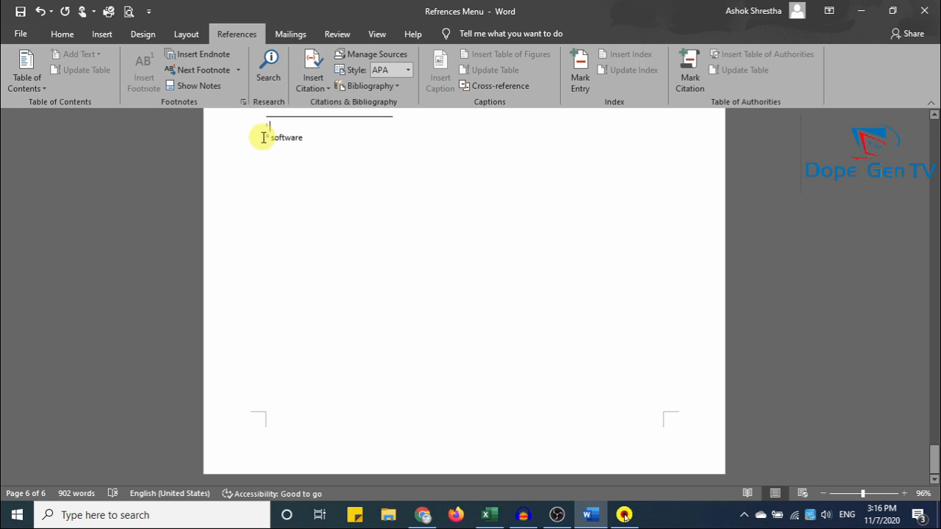
scroll(352, 257, "up", 2)
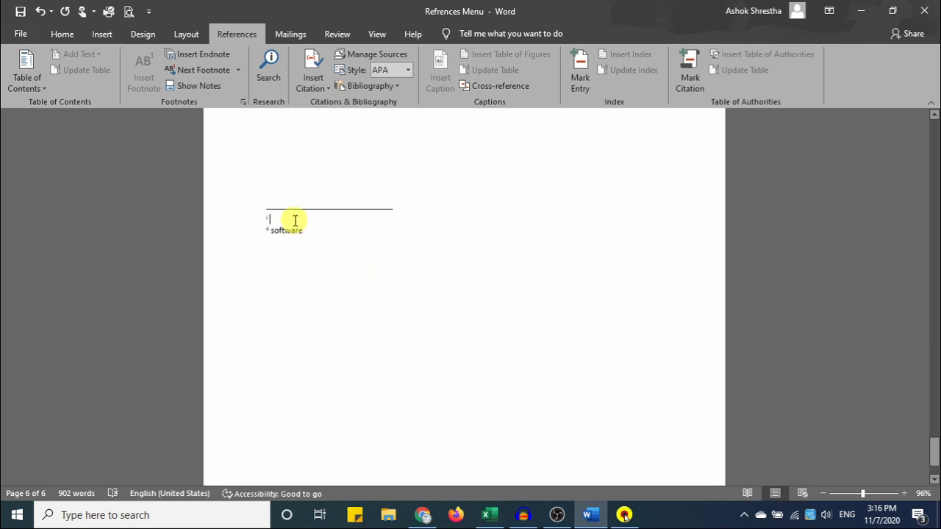
type("1")
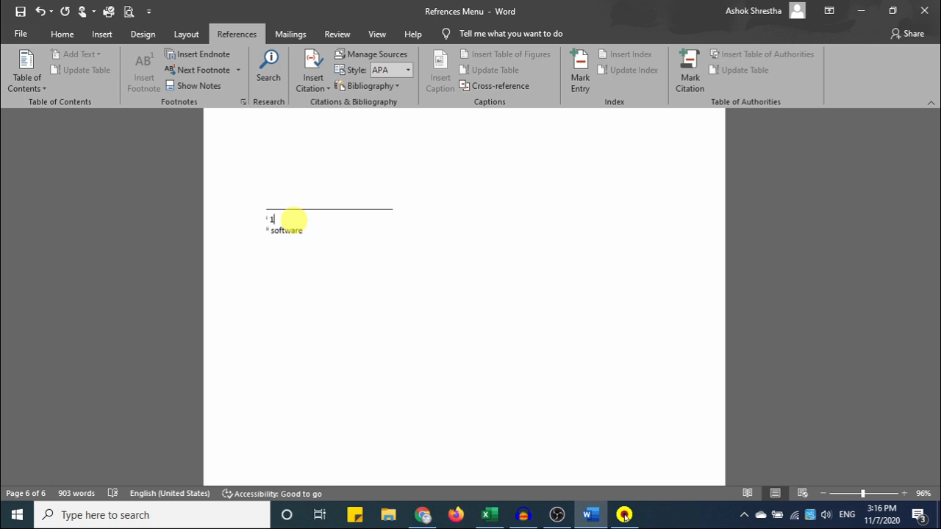
type("1")
left_click(338, 260)
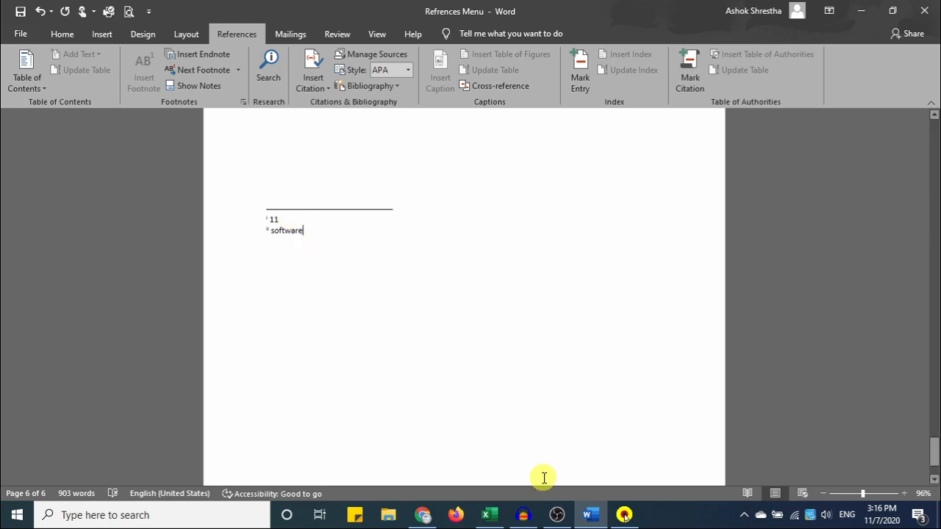
scroll(544, 477, "up", 3)
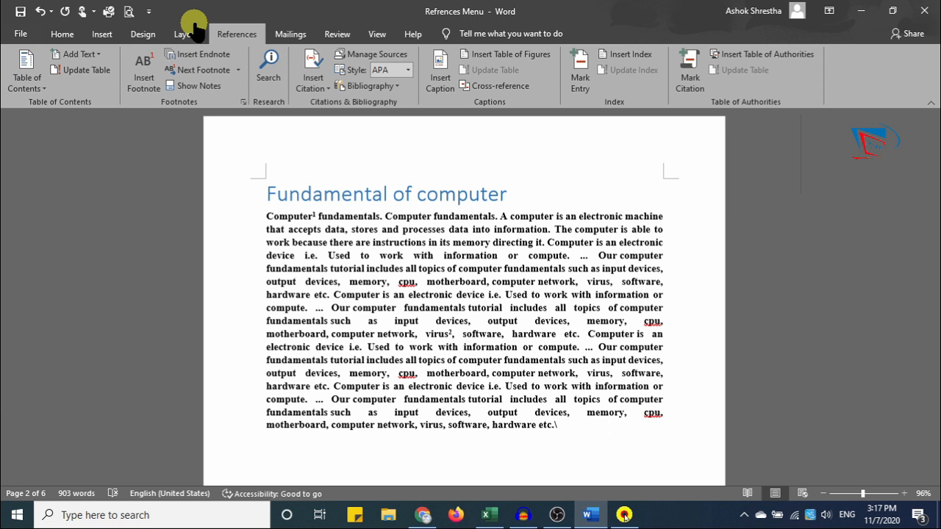
From the footnote mark after 'Computer', move to the next footnote, the one after 'virus'.
left_click(311, 214)
left_click(318, 213)
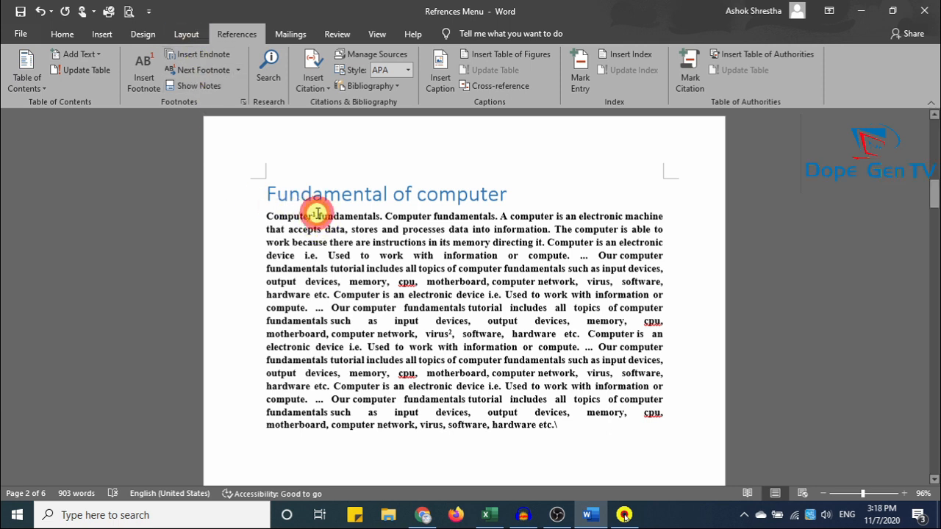
left_click(229, 72)
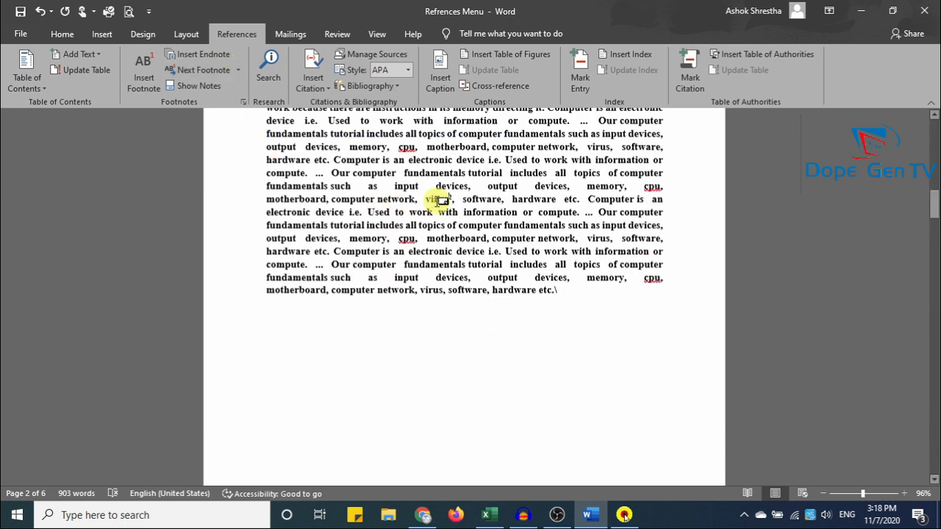
mouse_move(441, 199)
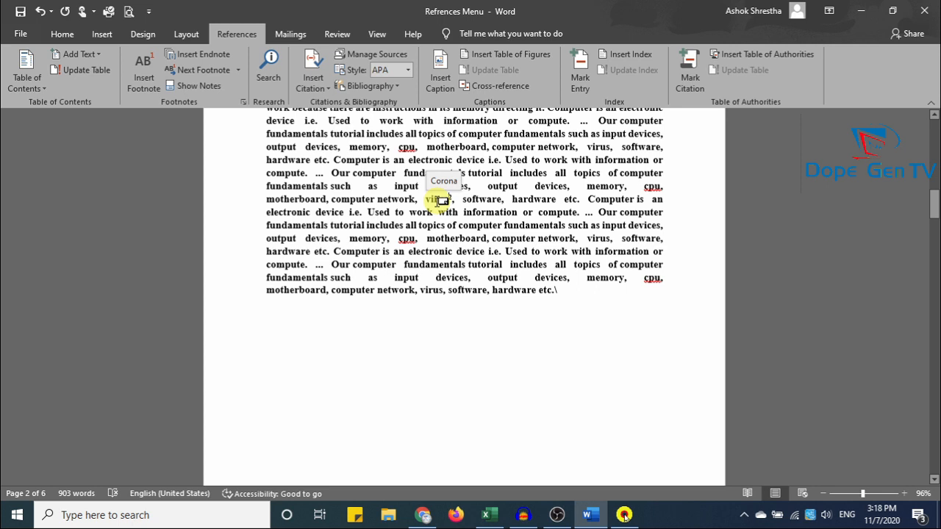
Show the endnote area with notes '11' and 'software', then scroll back to MS-Excel.
left_click(209, 88)
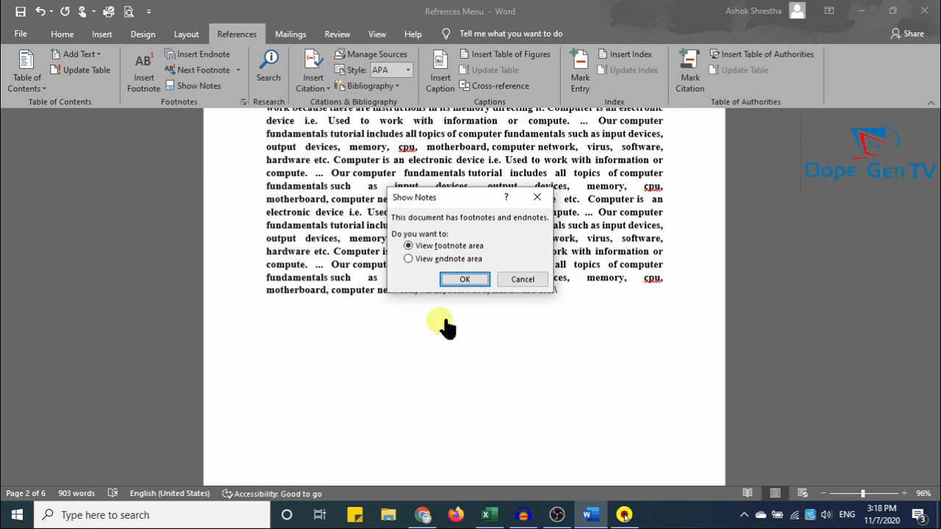
left_click(434, 262)
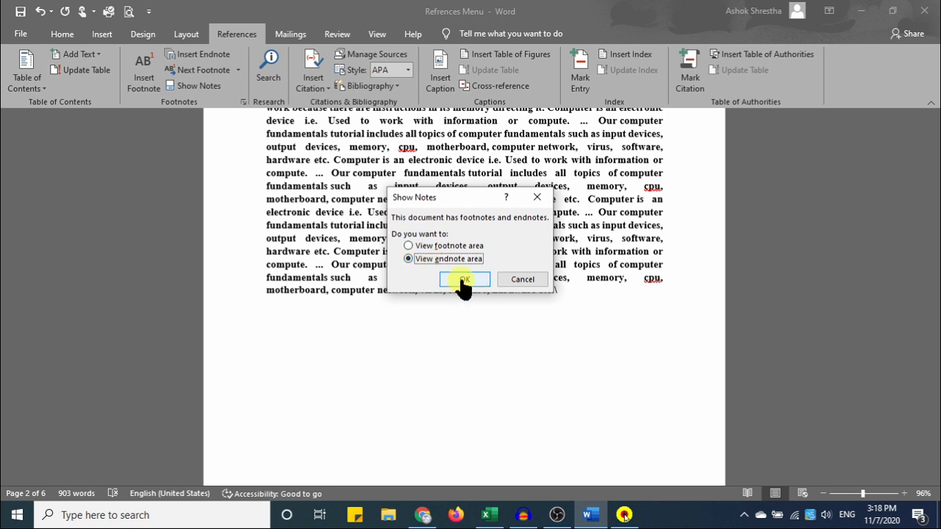
left_click(464, 279)
scroll(461, 275, "up", 2)
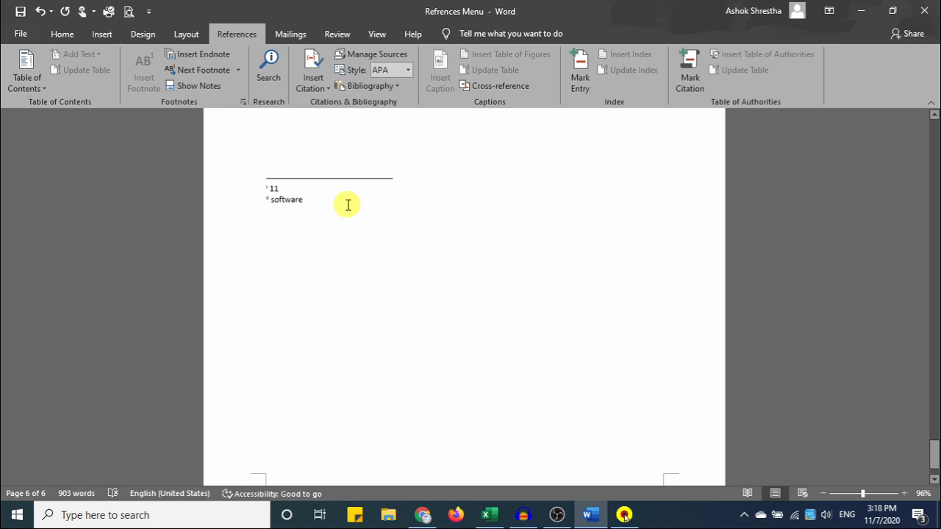
left_click_drag(933, 412, 933, 129)
Look up the definition of 'Computer' via References > Search, then dismiss the Search pane.
scroll(546, 294, "down", 10)
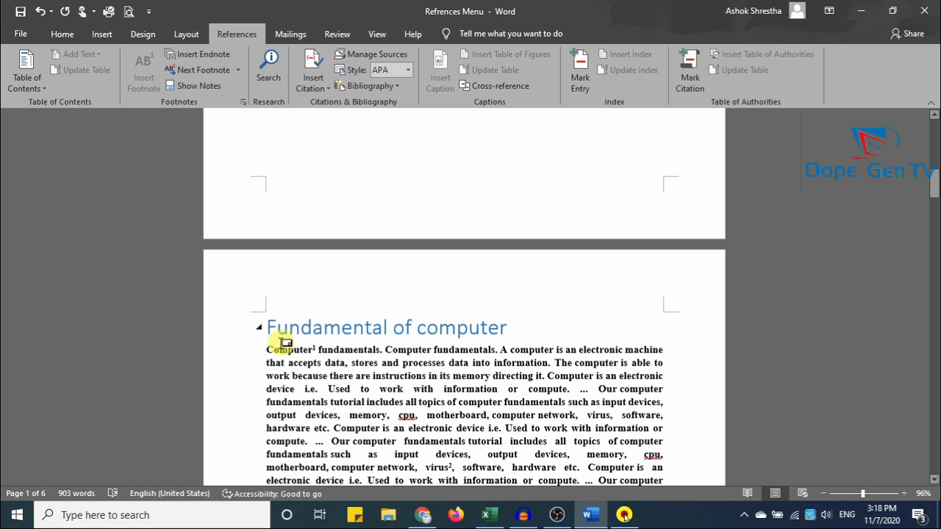
mouse_move(283, 340)
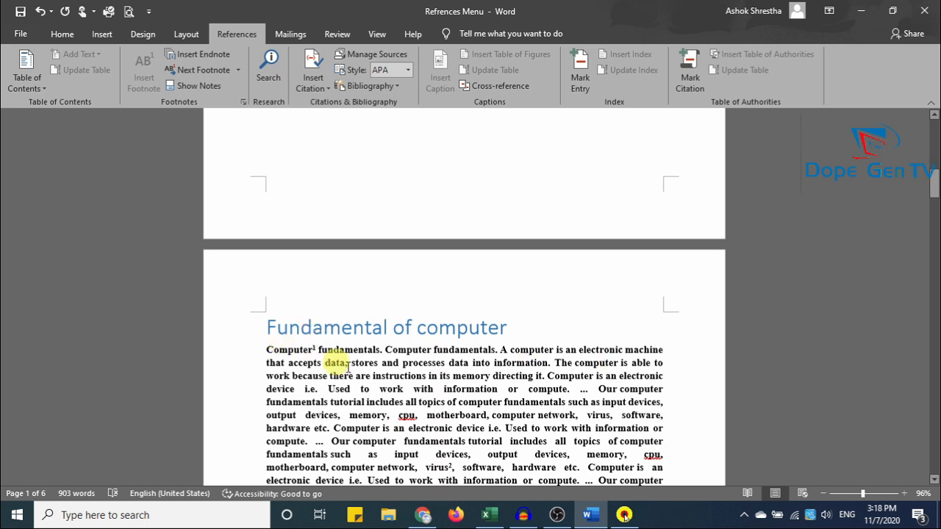
left_click_drag(267, 351, 313, 351)
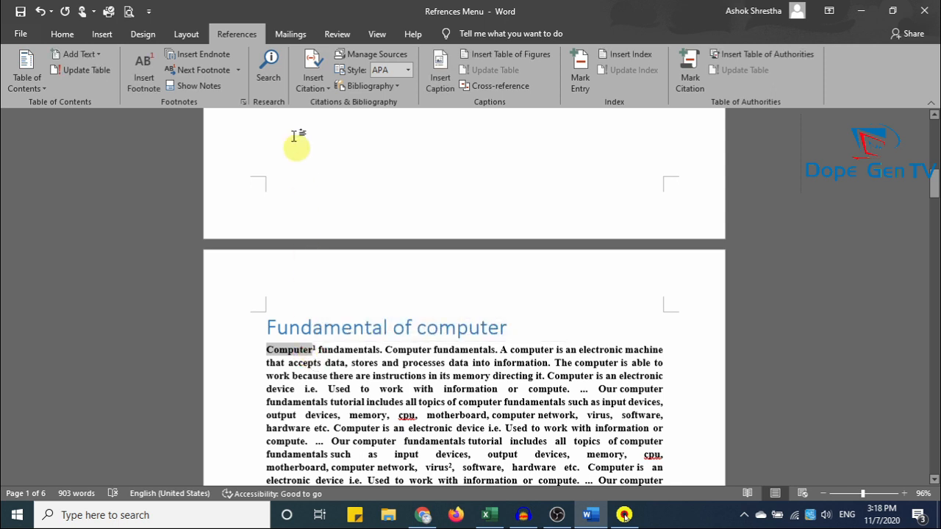
left_click(271, 66)
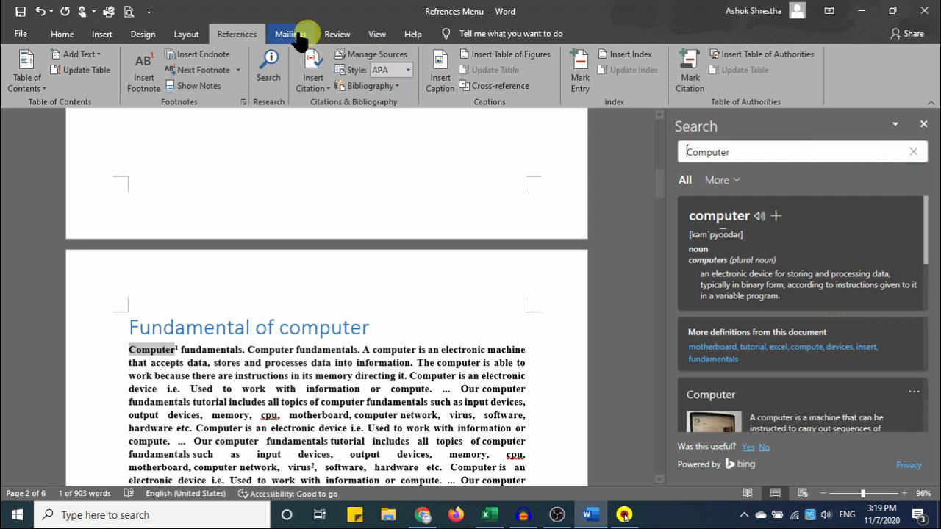
left_click(566, 351)
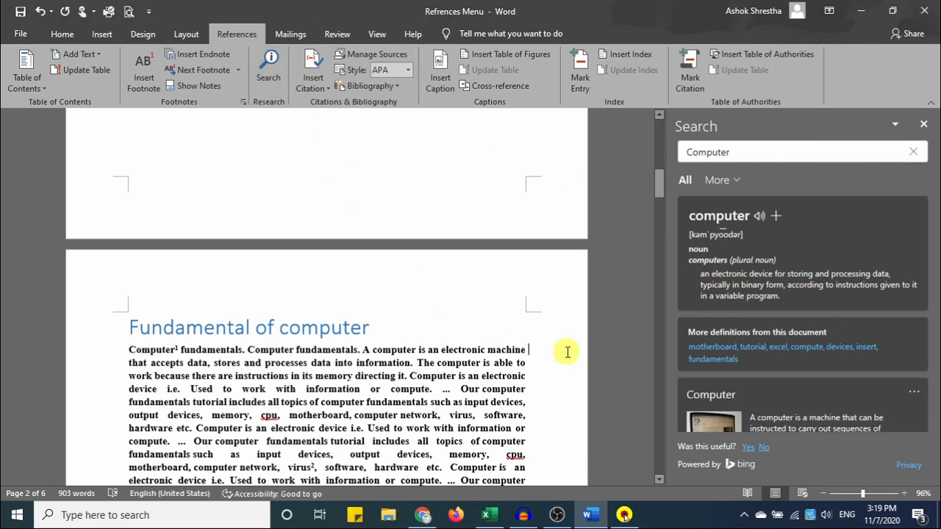
scroll(443, 257, "up", 1)
scroll(444, 256, "up", 10)
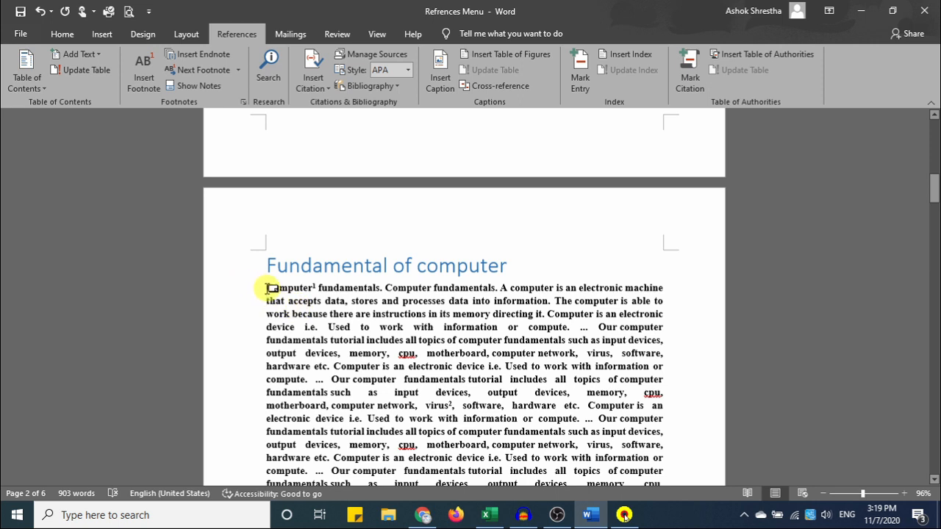
Color the first eight lines of the opening paragraph red.
left_click_drag(269, 288, 664, 377)
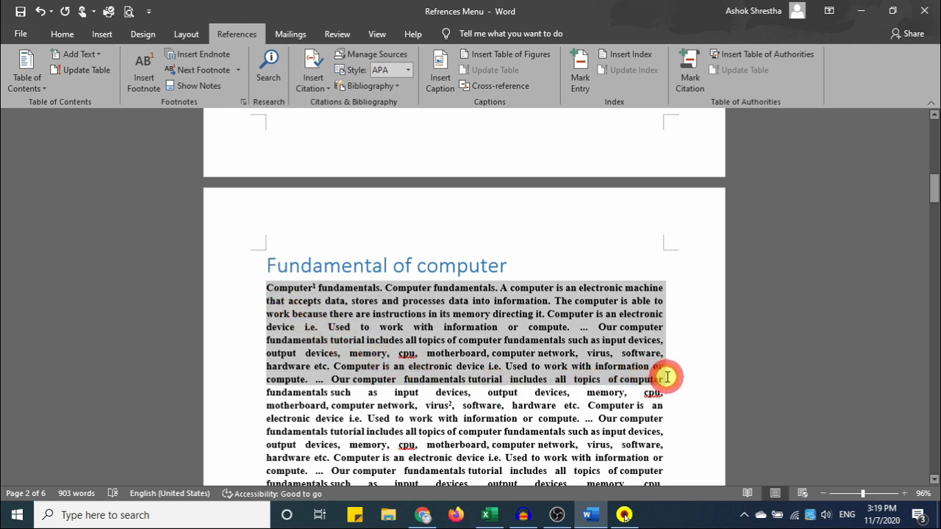
left_click(64, 40)
left_click(282, 82)
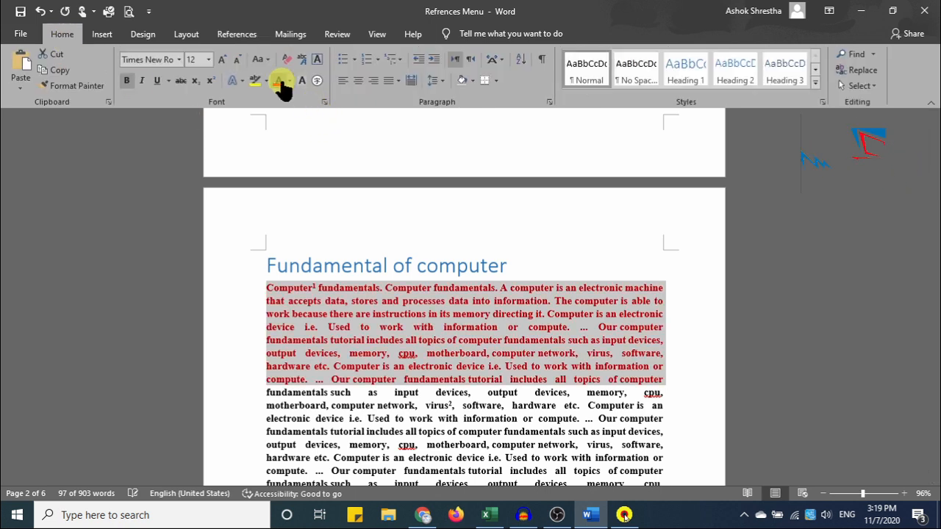
left_click(669, 379)
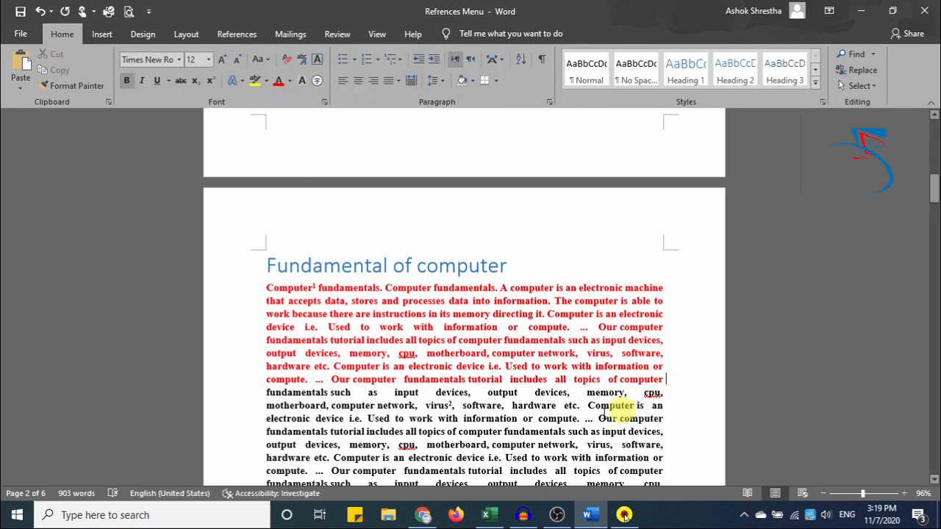
Split the red text into its own paragraph before 'fundamentals such as' and add blank lines below.
left_click(266, 391)
key("Return")
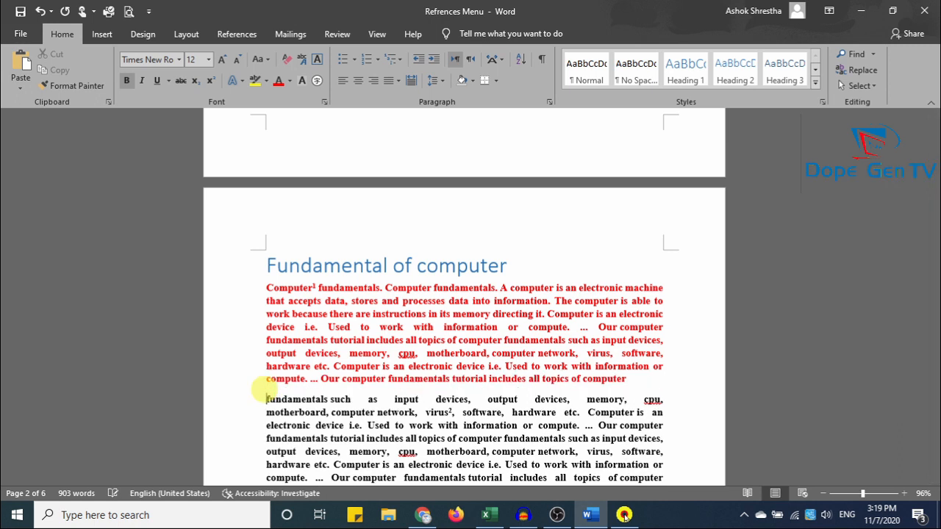
left_click(628, 380)
key("Return")
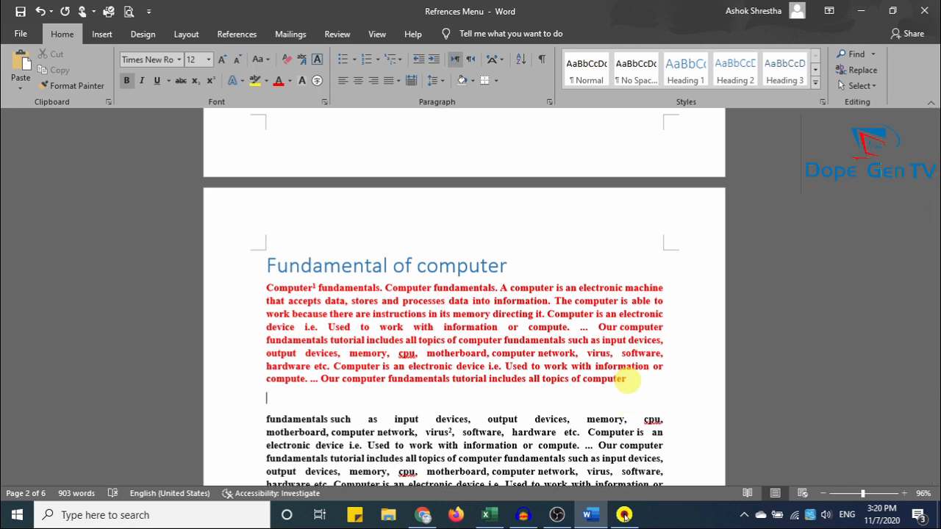
left_click(630, 382)
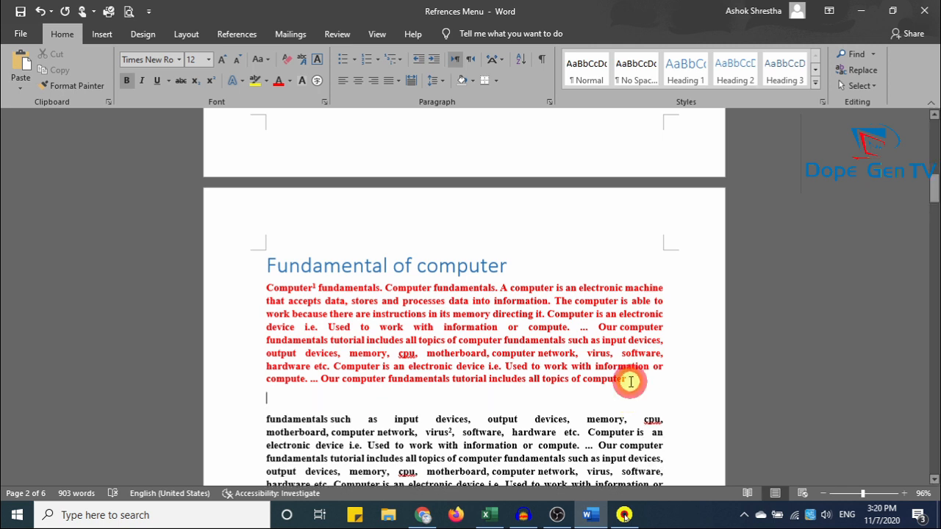
left_click_drag(630, 381, 269, 296)
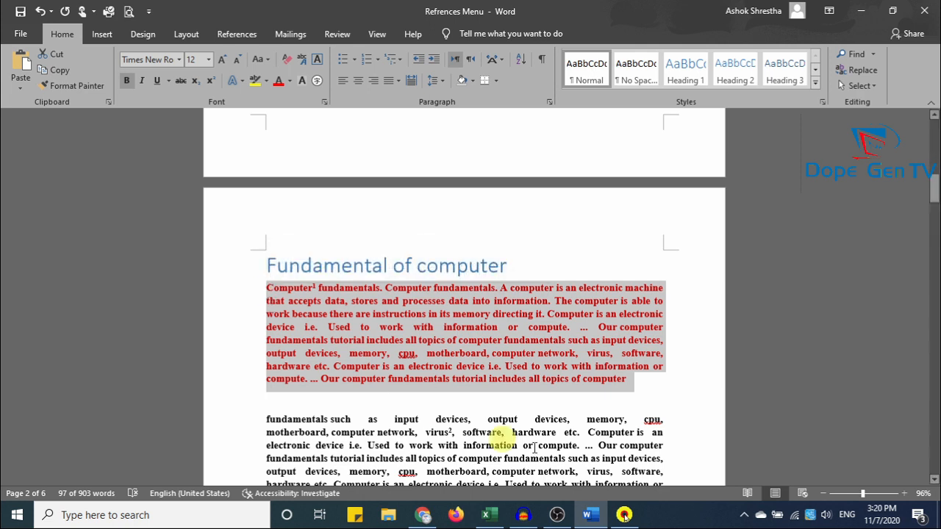
left_click(635, 387)
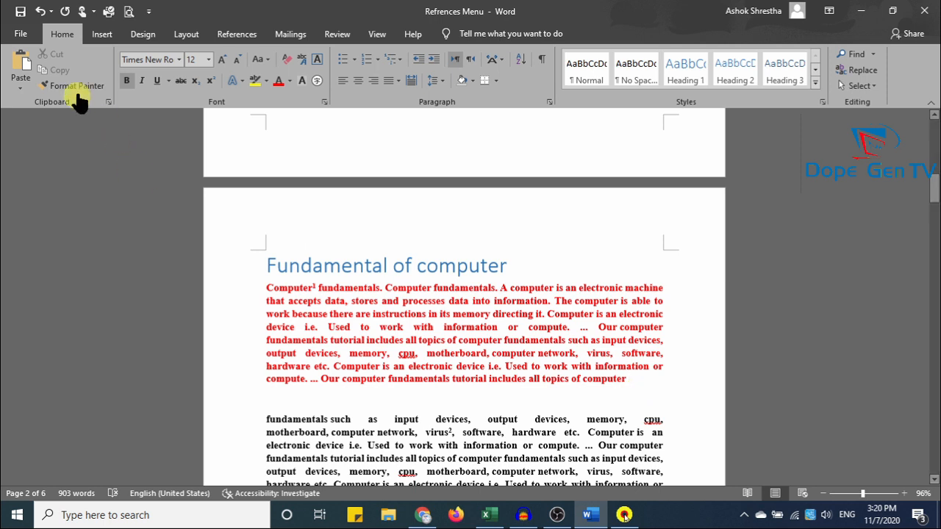
left_click(102, 33)
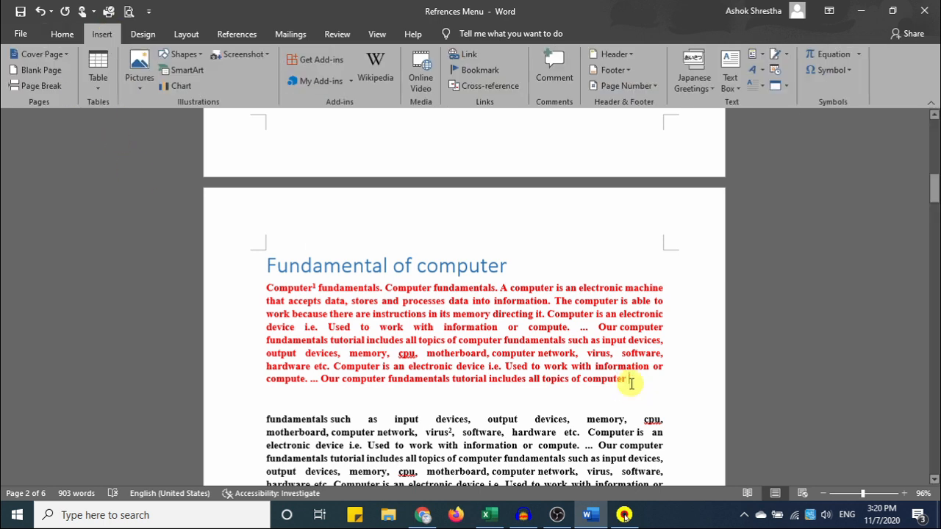
key("Return")
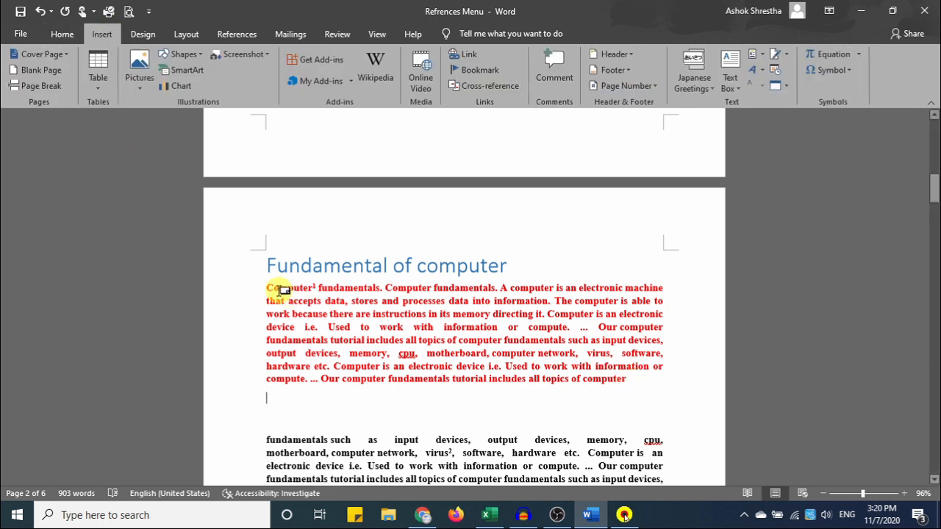
mouse_move(283, 290)
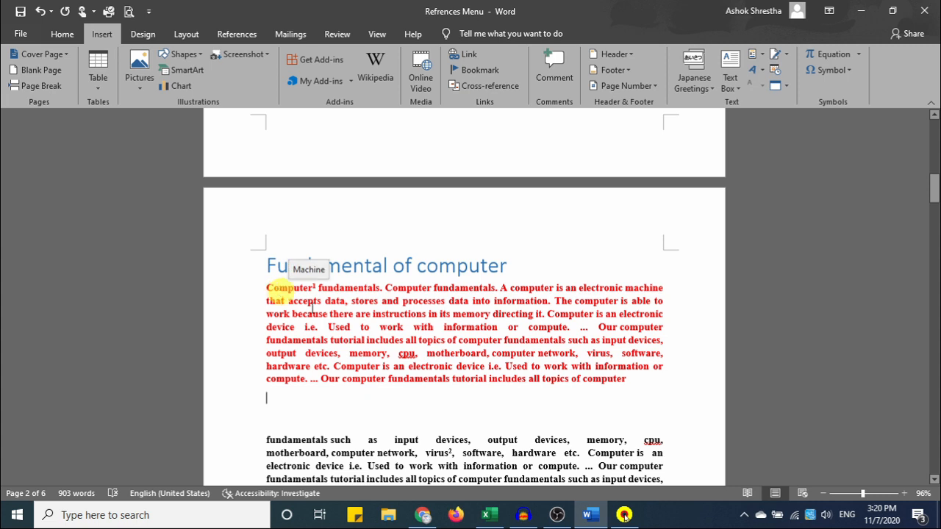
Insert a citation from a new Book source with the author's name, year 2077, city ktm and publisher.
left_click(230, 35)
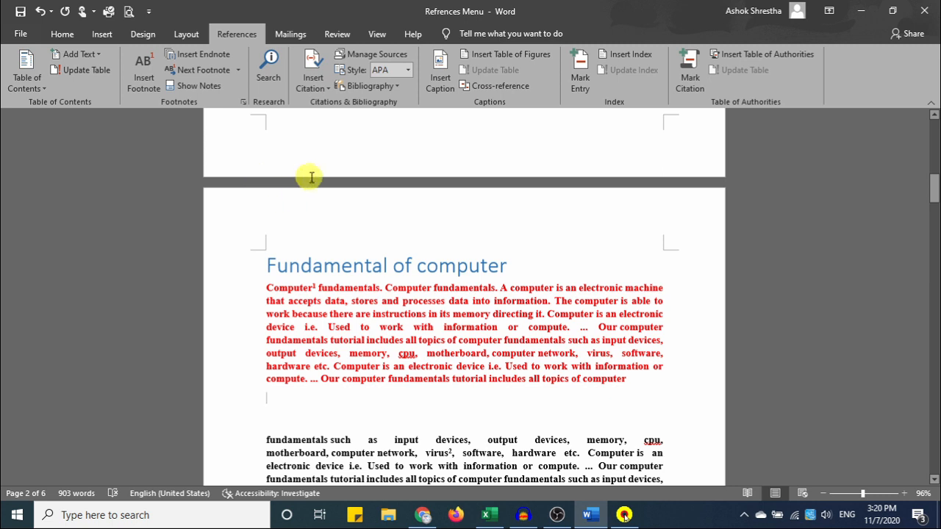
left_click(312, 67)
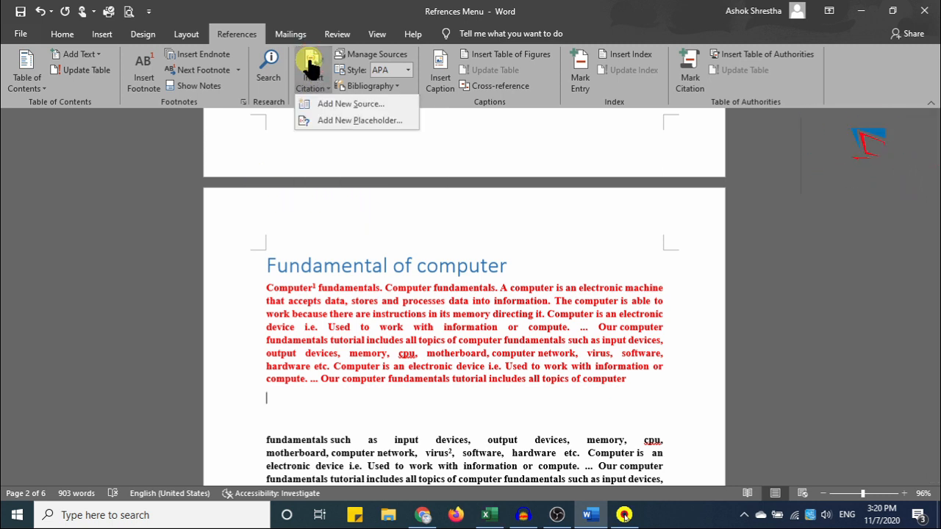
left_click(335, 104)
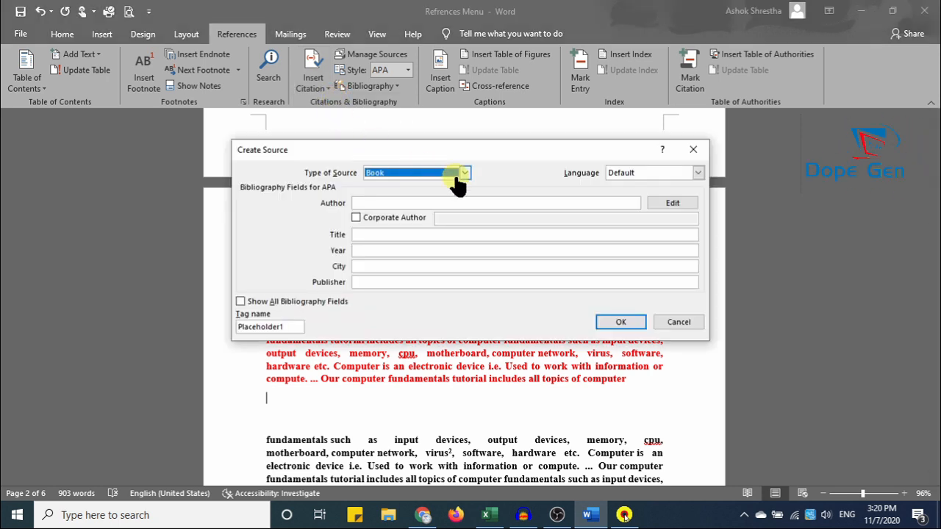
left_click(457, 180)
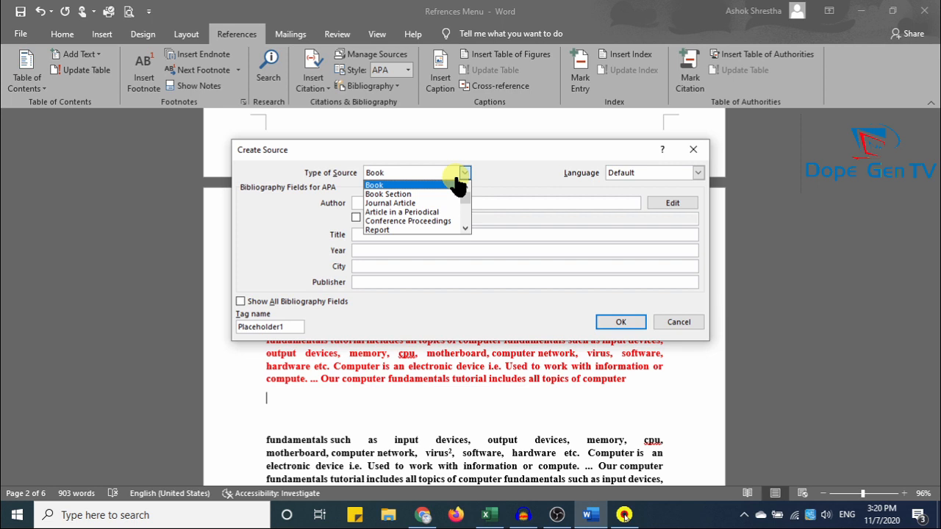
left_click(457, 185)
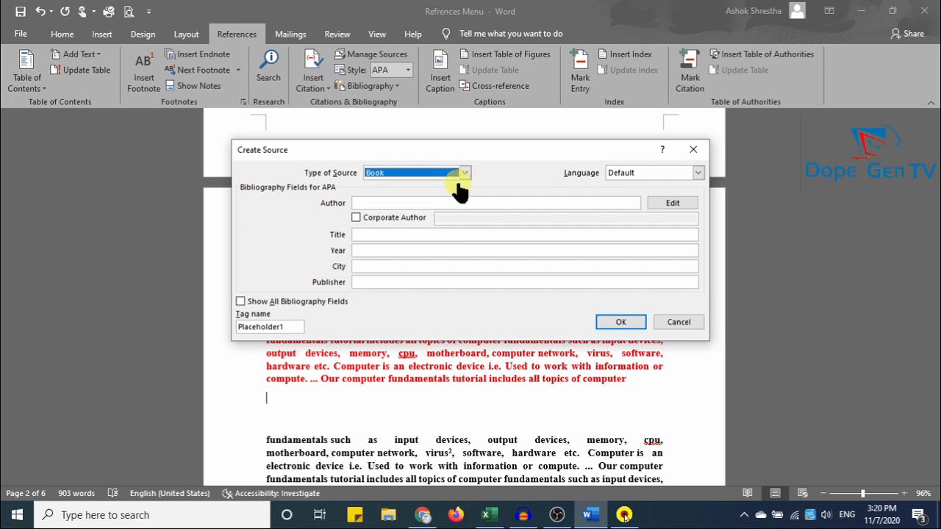
left_click(413, 202)
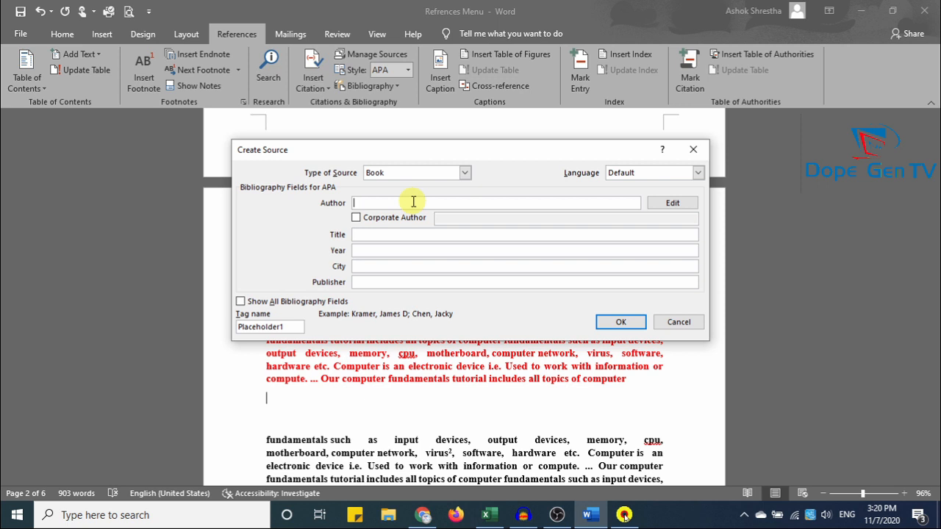
key("Tab")
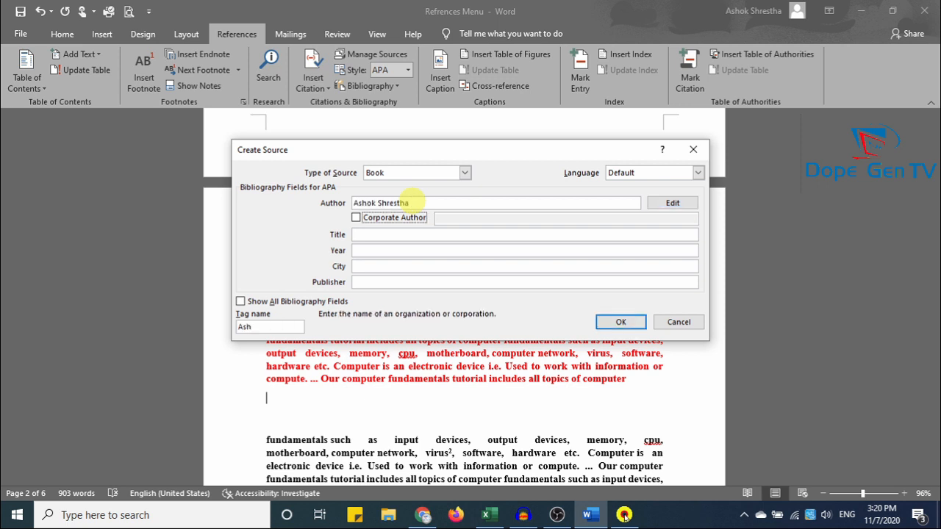
left_click(420, 234)
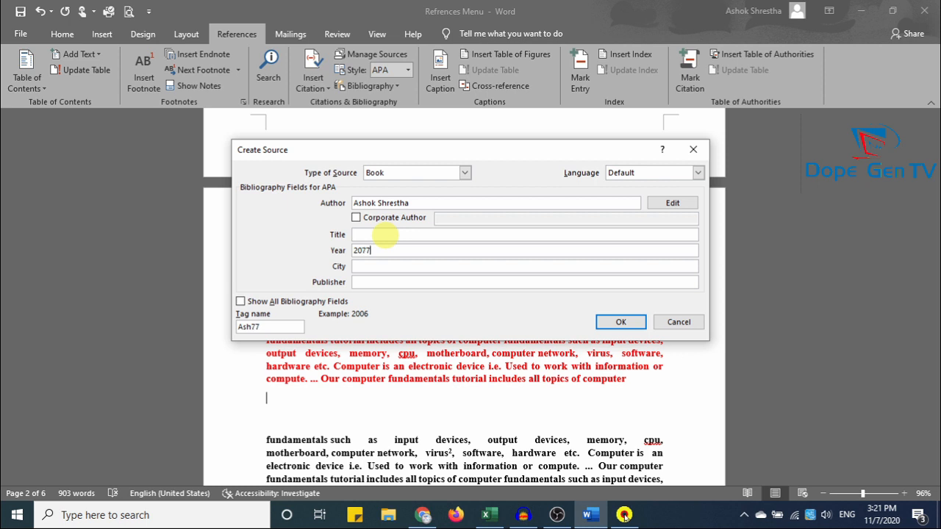
left_click(395, 266)
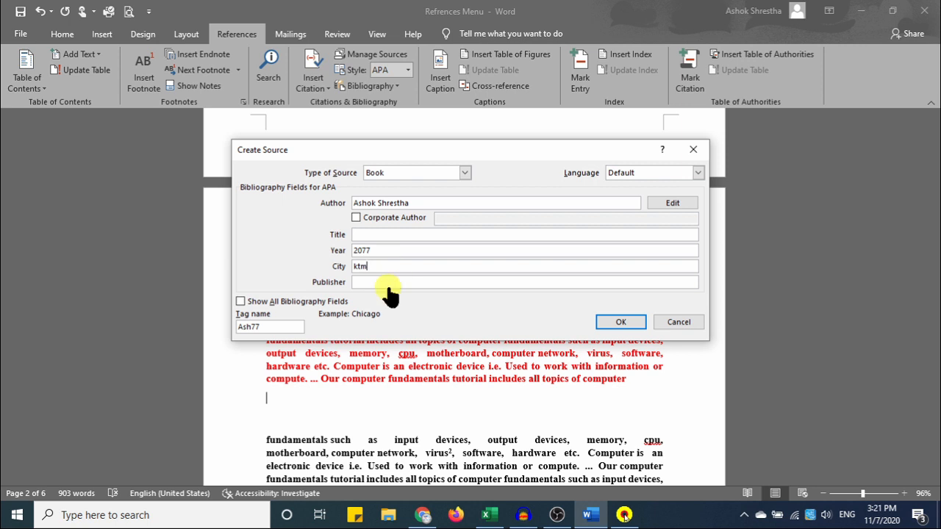
left_click(390, 282)
left_click(617, 322)
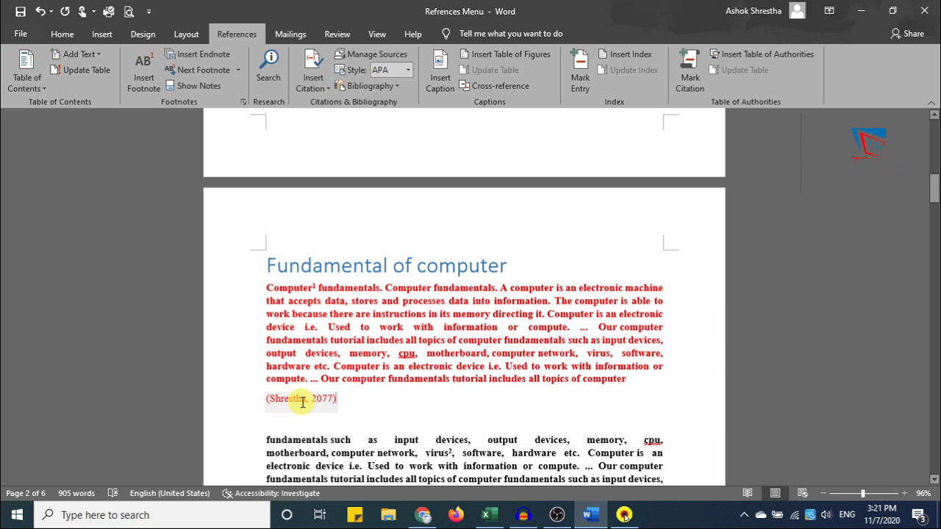
left_click(395, 64)
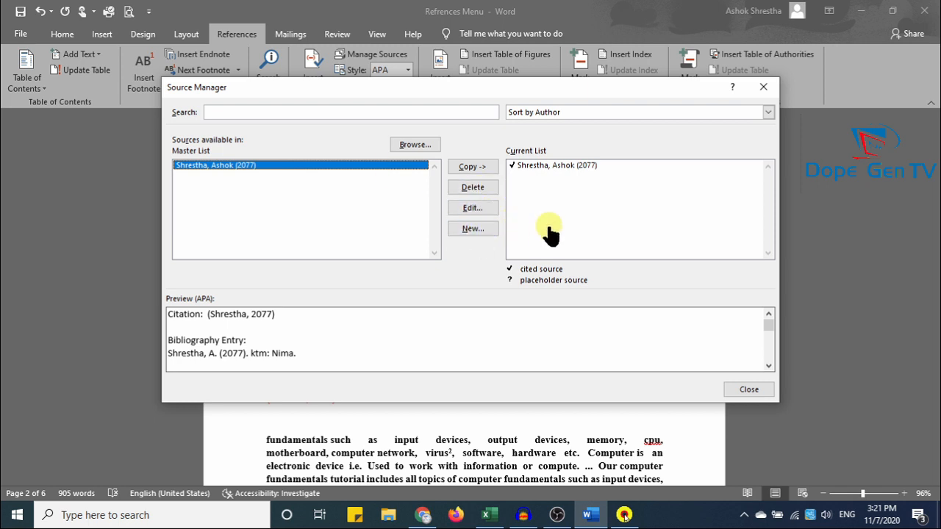
left_click(764, 86)
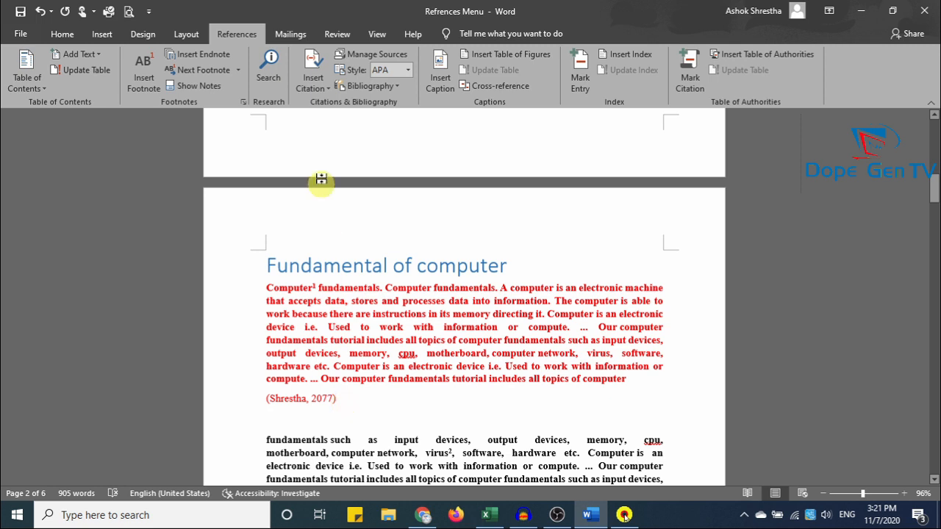
Switch citations to ISO 690 - First Element and Date, insert a Bibliography, then start a new document.
left_click(407, 70)
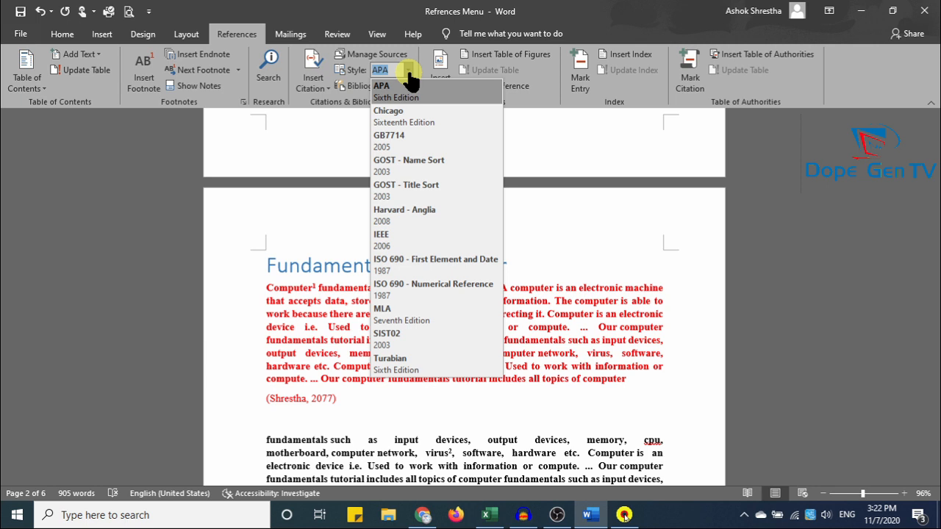
left_click(465, 260)
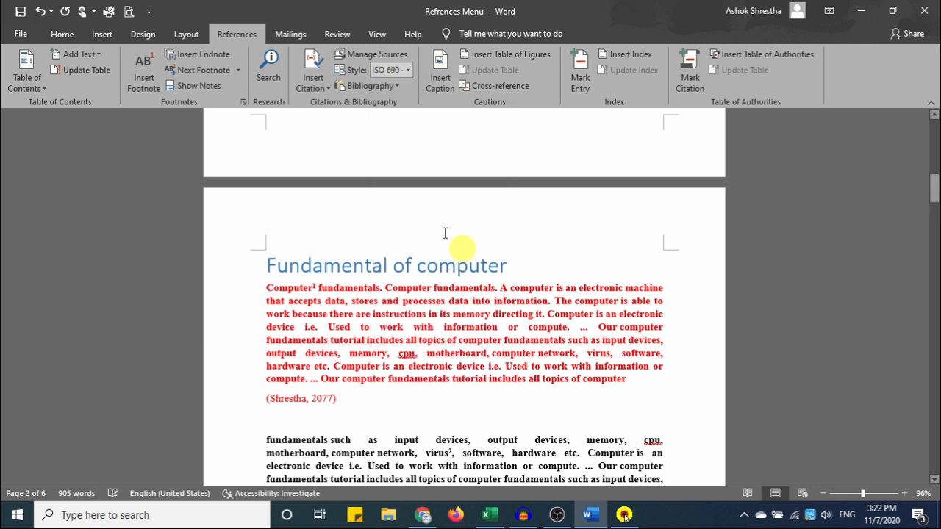
left_click(361, 86)
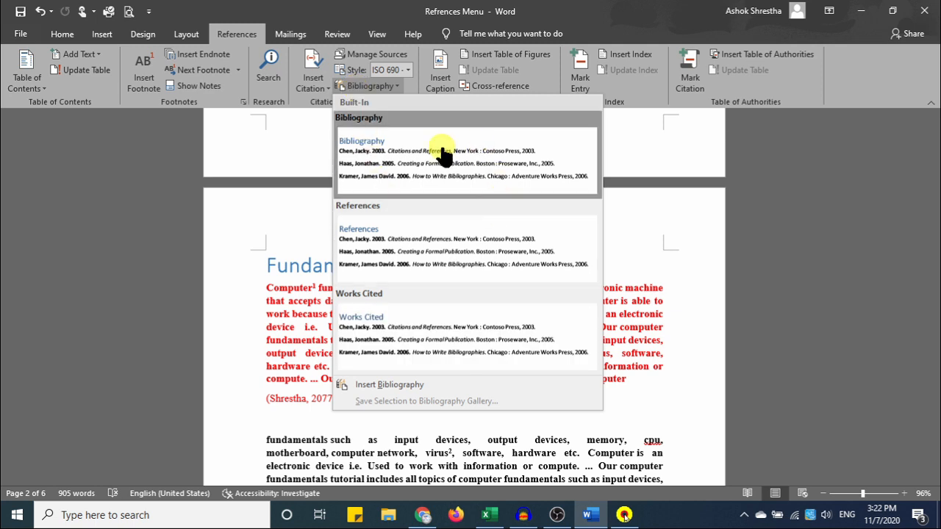
left_click(447, 177)
scroll(447, 168, "down", 3)
scroll(472, 236, "up", 3)
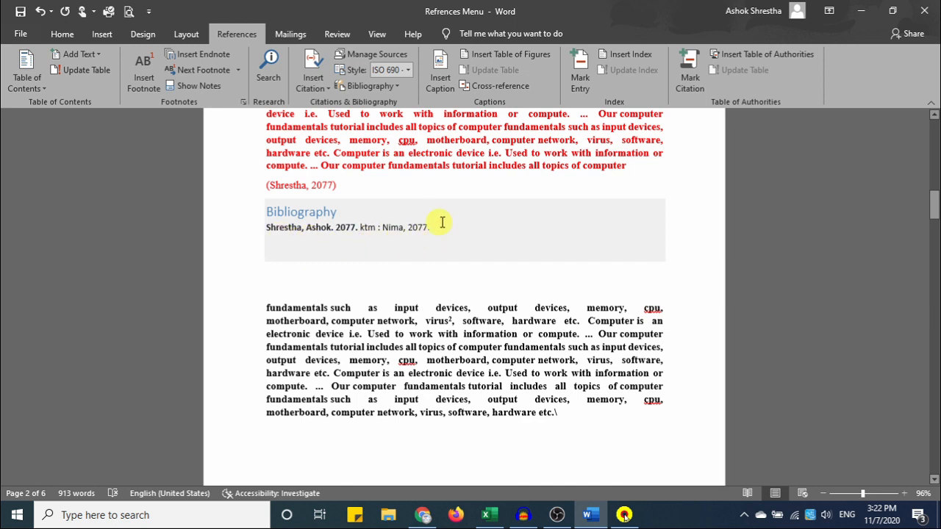
scroll(434, 226, "up", 2)
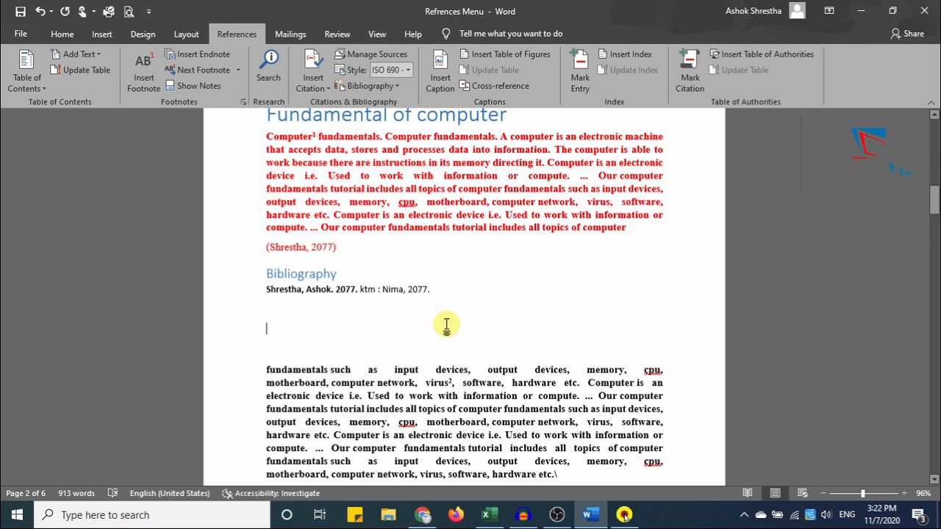
scroll(446, 324, "up", 3)
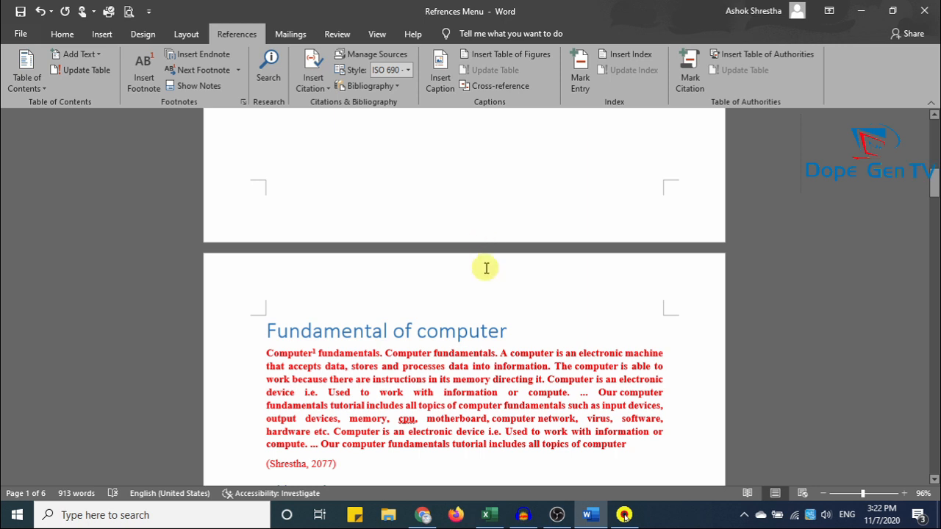
key("ctrl+n")
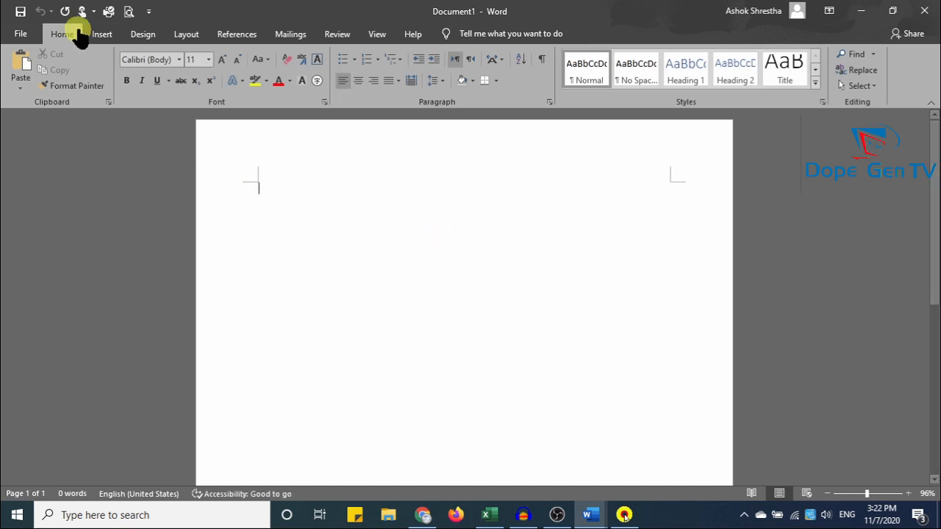
In Document1, try Insert Caption on the References tab, then move to the Insert tab.
left_click(240, 35)
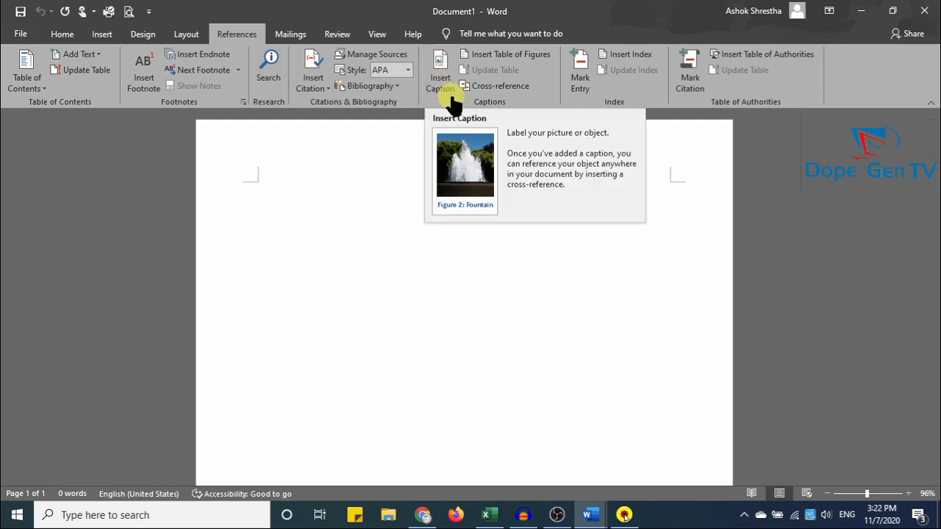
left_click(441, 66)
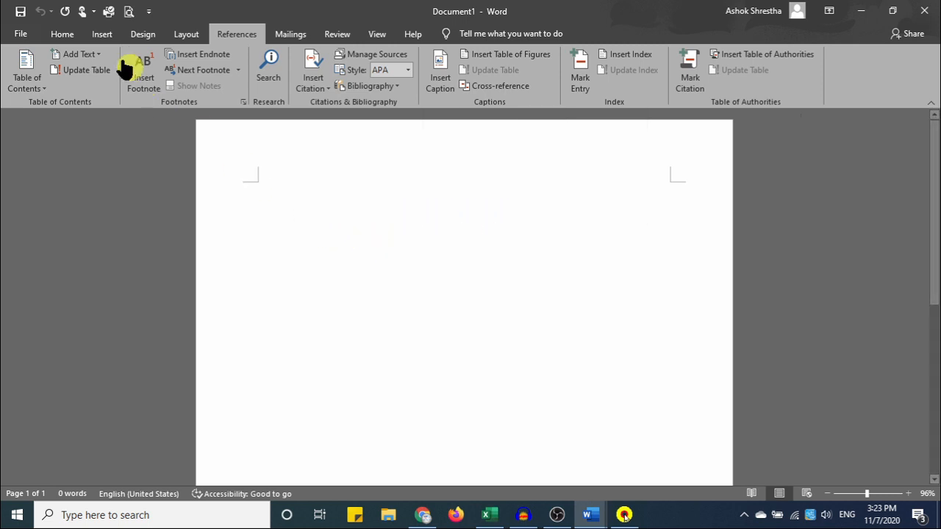
left_click(97, 34)
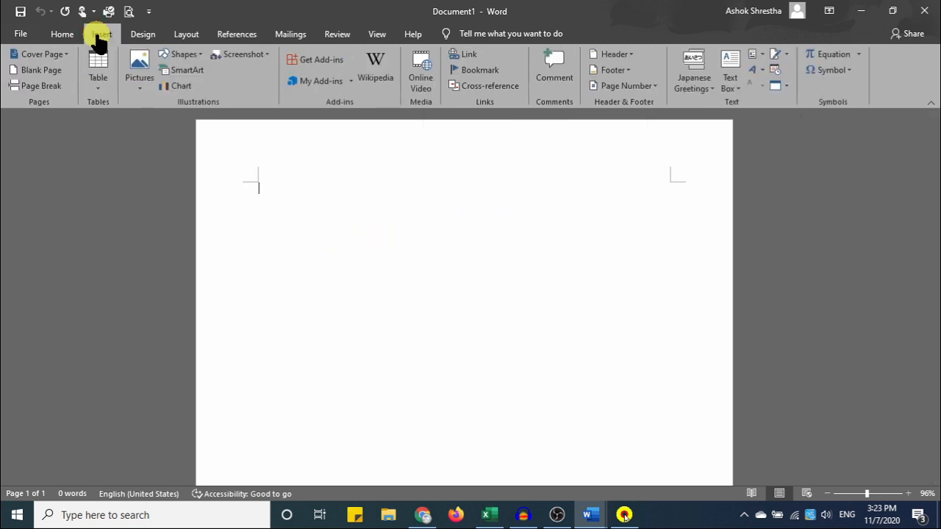
Insert a block of pictures from New Volume (E:) > Photoshop Image into the document.
left_click(140, 67)
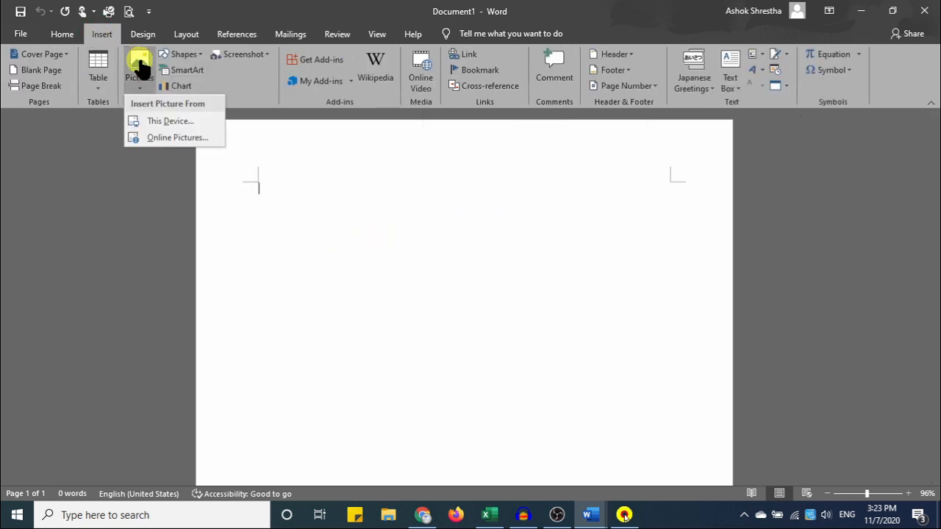
left_click(176, 121)
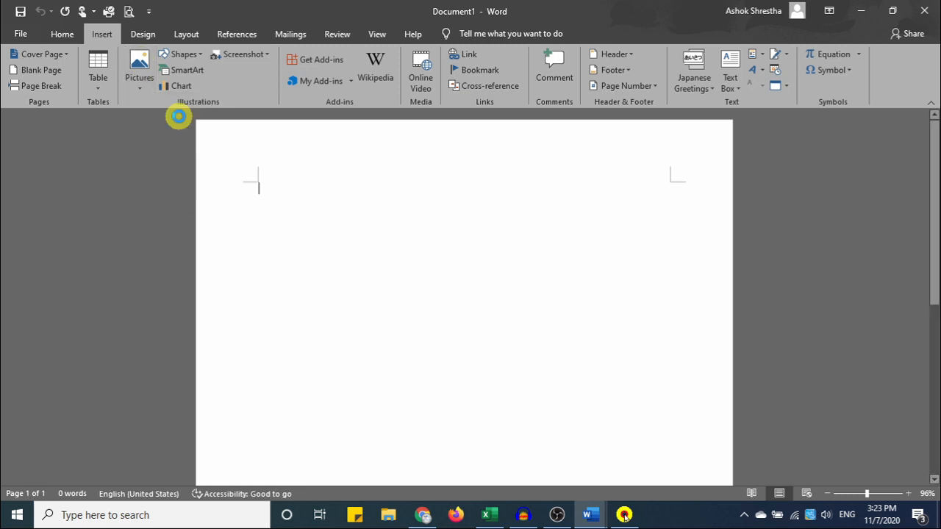
left_click_drag(107, 201, 109, 214)
left_click(73, 229)
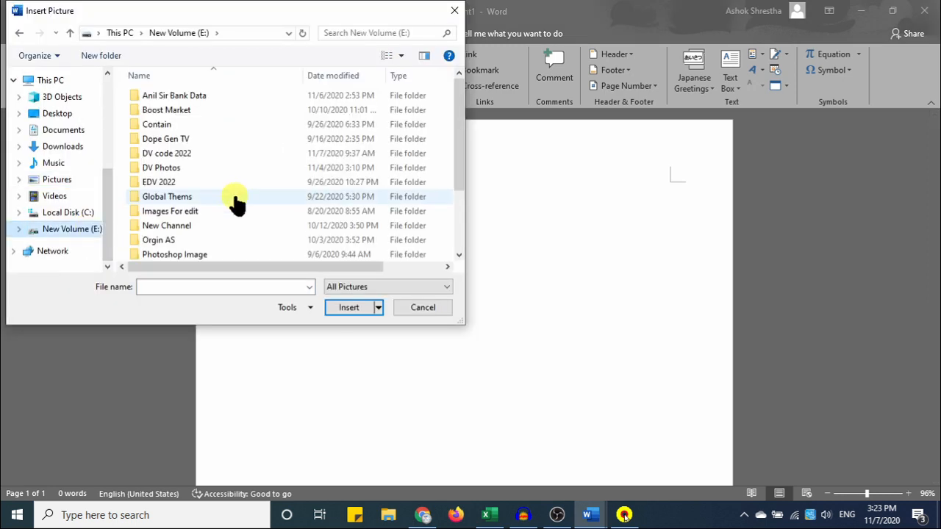
double_click(196, 255)
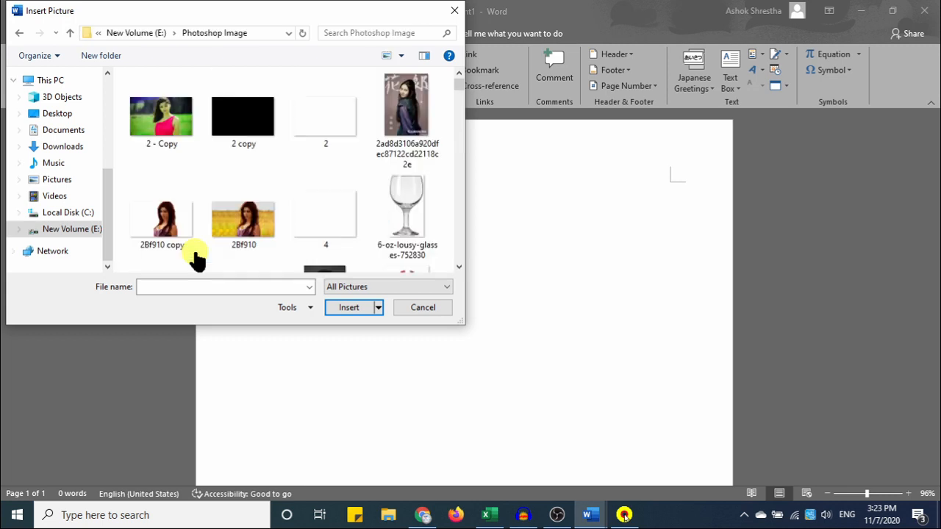
scroll(454, 94, "down", 5)
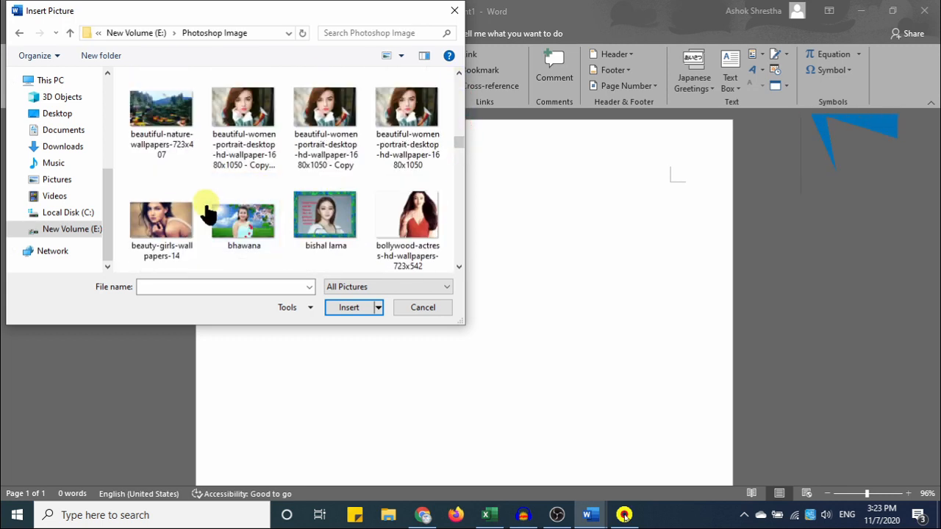
left_click_drag(461, 138, 463, 161)
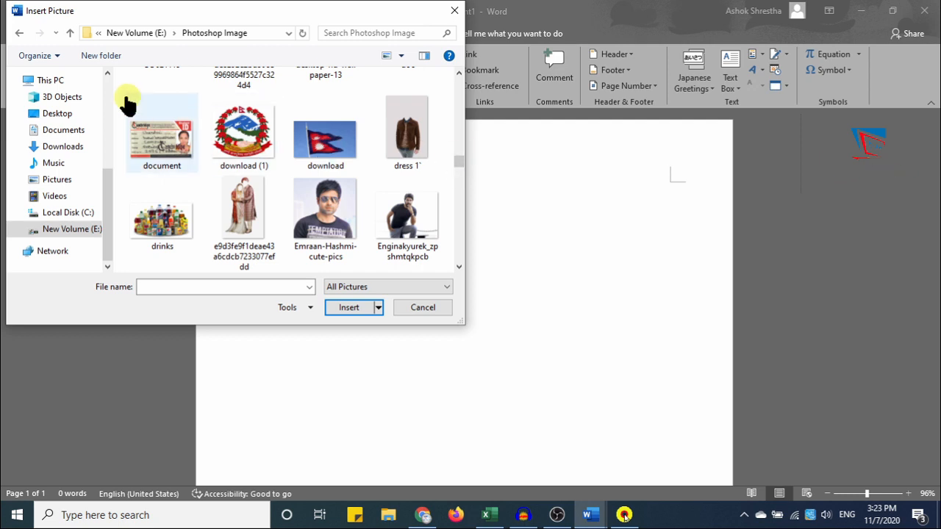
left_click_drag(117, 84, 424, 267)
left_click(353, 307)
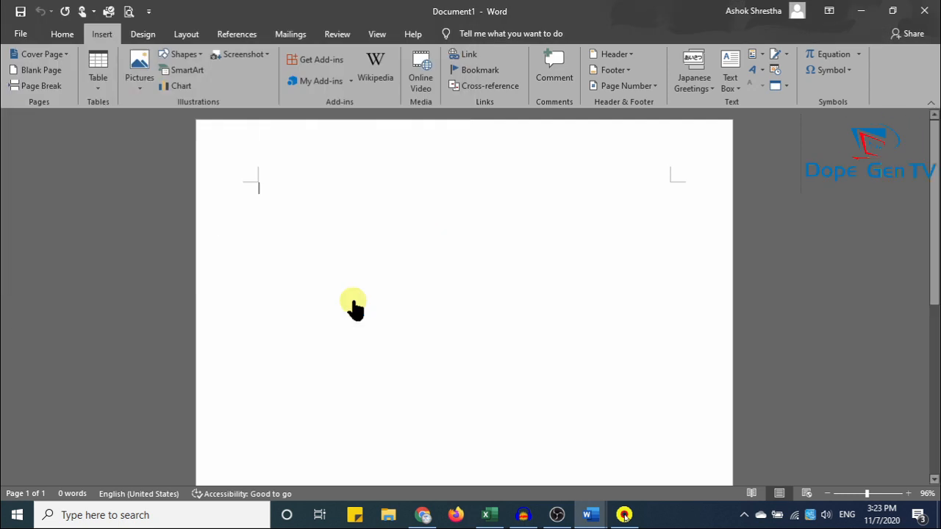
Give the flag picture and the emblem square text wrapping.
scroll(483, 342, "up", 10)
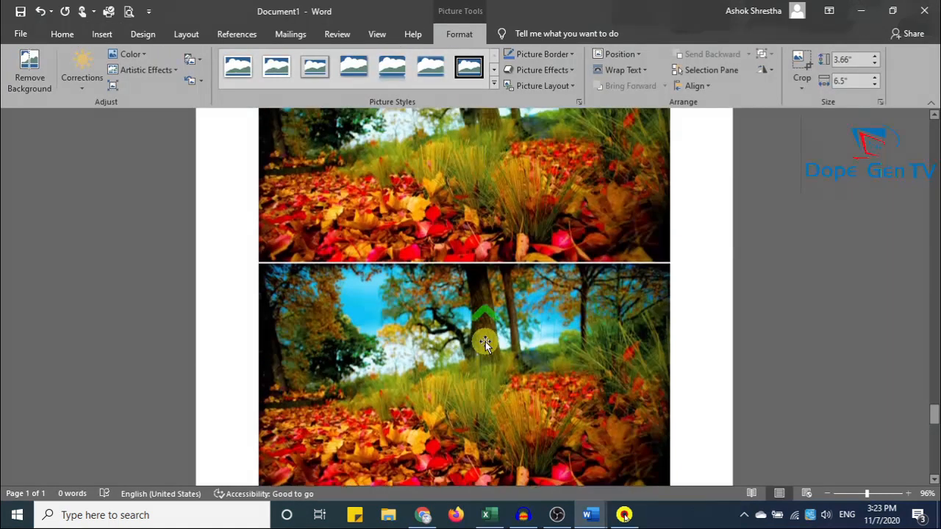
scroll(485, 342, "up", 6)
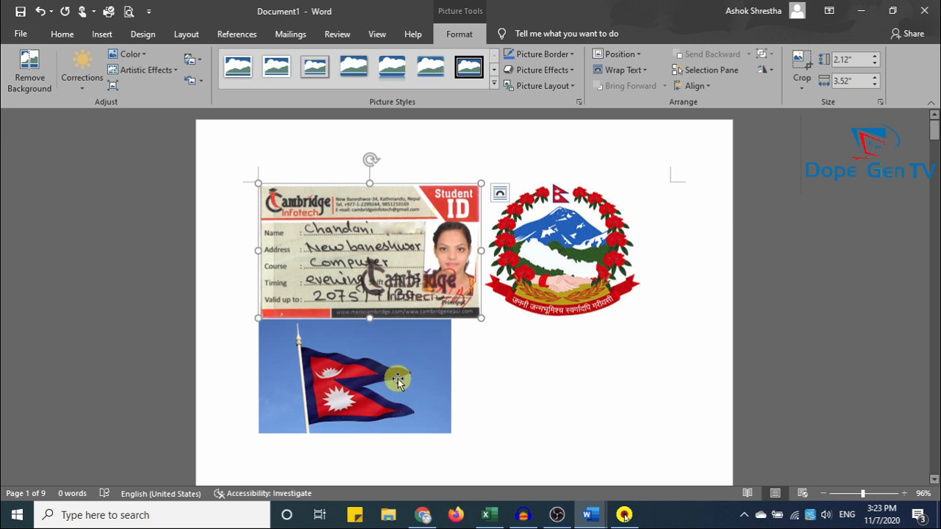
left_click(411, 431)
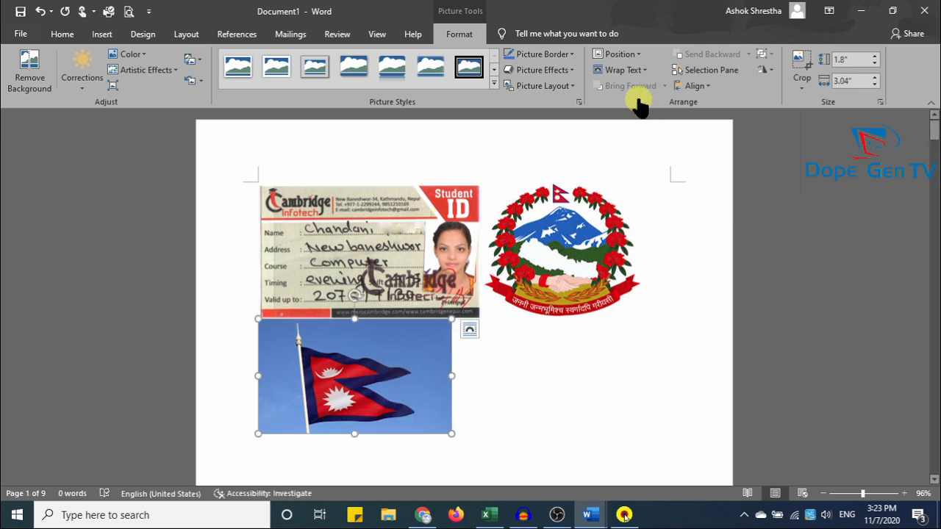
left_click(631, 74)
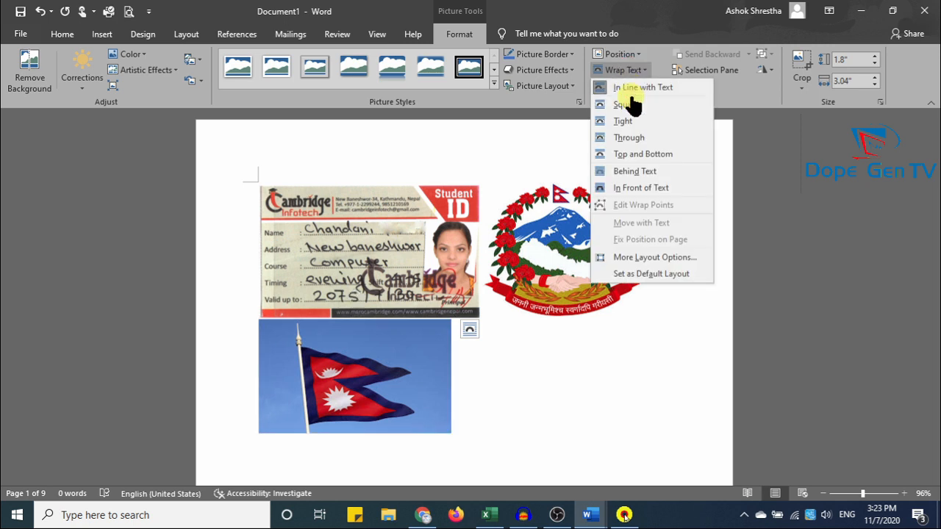
left_click(625, 104)
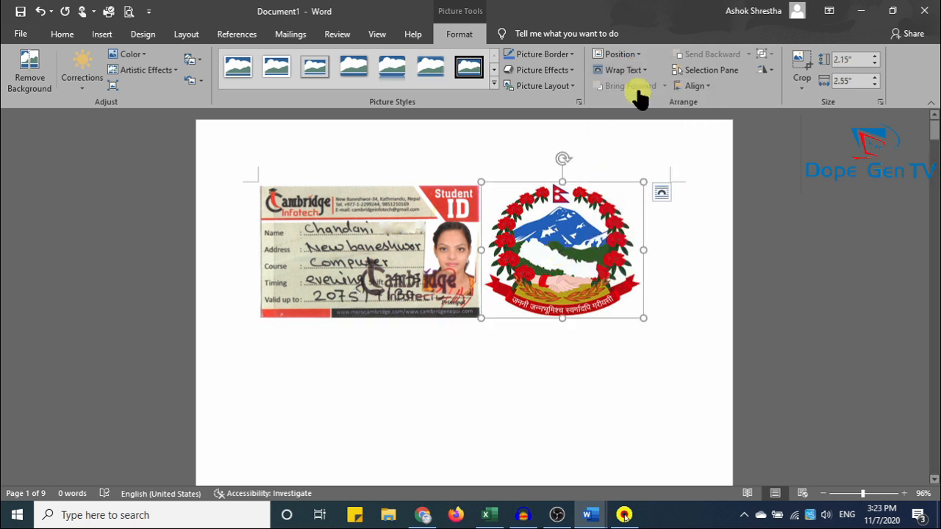
left_click(632, 73)
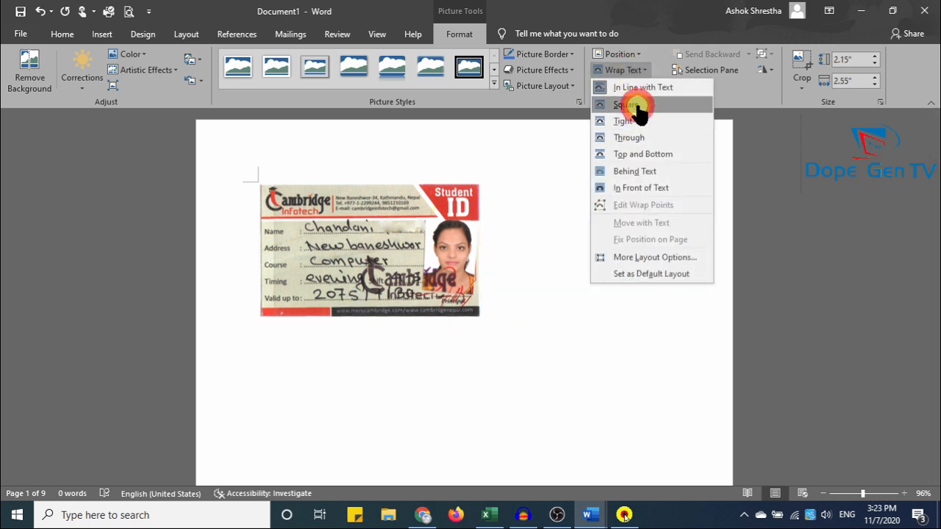
left_click(628, 103)
Drag the emblem up beside the ID card and delete the Nepal flag picture.
scroll(654, 197, "up", 8)
scroll(533, 216, "down", 7)
scroll(533, 217, "down", 5)
left_click_drag(581, 213, 328, 180)
left_click(445, 333)
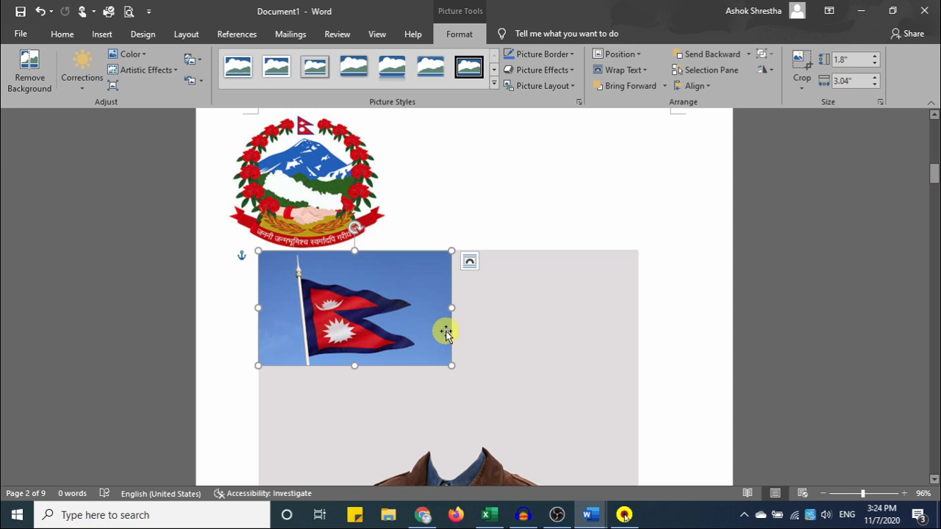
key("Delete")
Reposition the large jacket picture and zoom out with the status-bar slider.
left_click(486, 246)
scroll(516, 303, "up", 7)
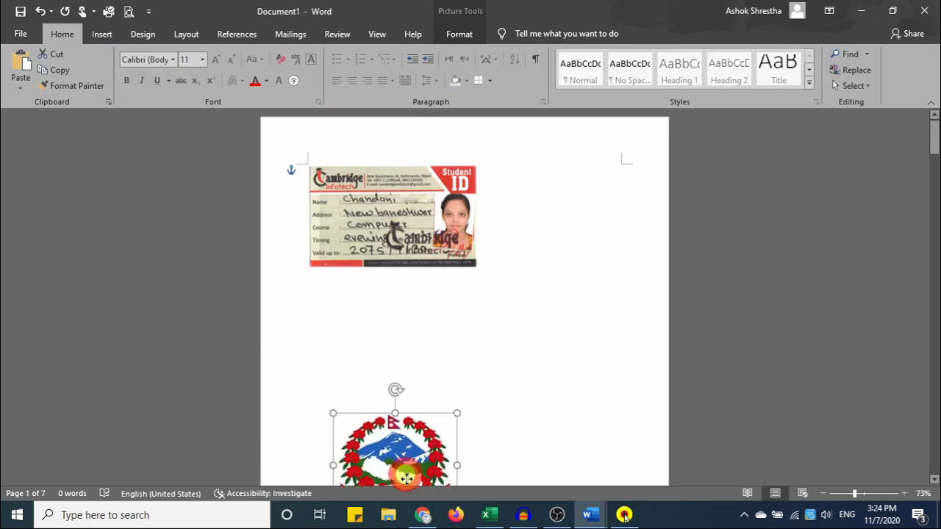
left_click_drag(395, 441, 343, 195)
scroll(412, 257, "down", 4)
scroll(399, 162, "up", 3)
left_click_drag(369, 138, 408, 519)
scroll(429, 294, "down", 5)
scroll(431, 228, "up", 3)
left_click_drag(854, 495, 840, 497)
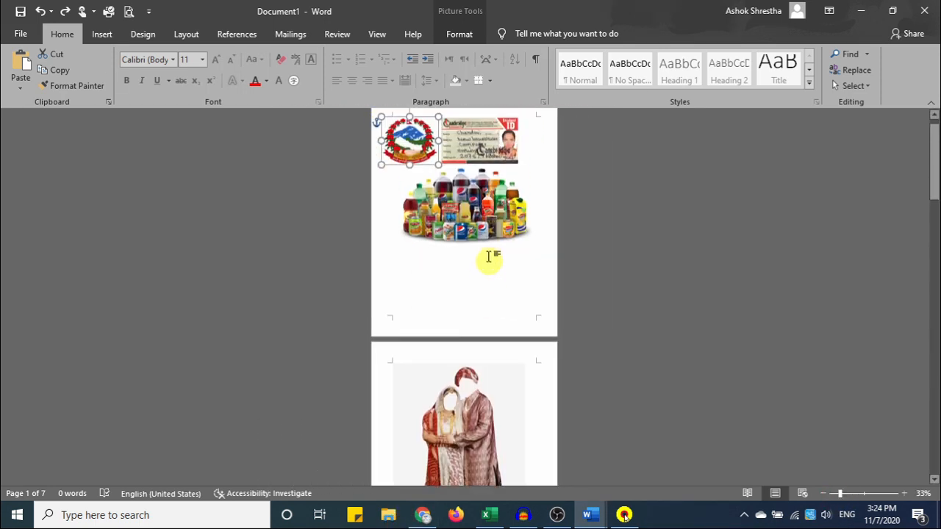
Delete the crouching man, woman, and woman-with-hat pictures.
scroll(556, 350, "down", 8)
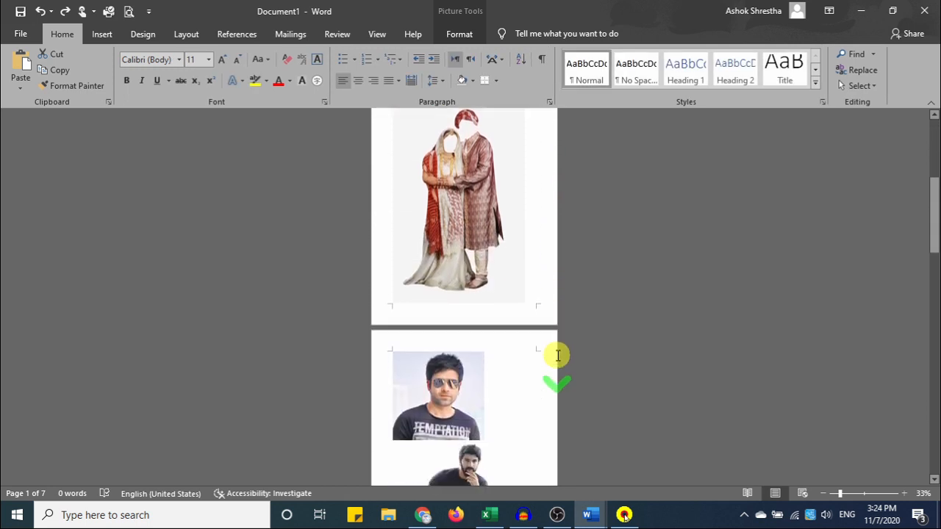
scroll(515, 375, "down", 3)
left_click(470, 326)
key("Delete")
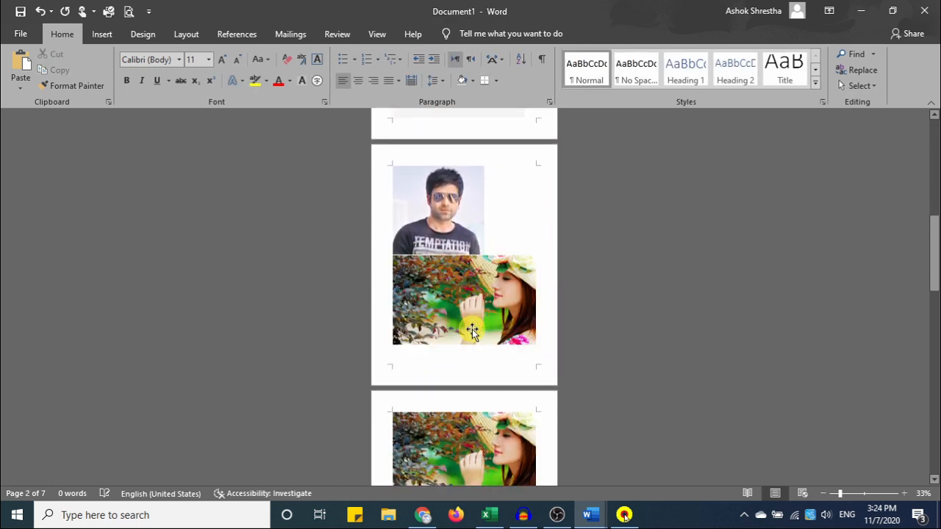
scroll(481, 338, "down", 1)
left_click(479, 261)
key("Delete")
scroll(495, 330, "down", 3)
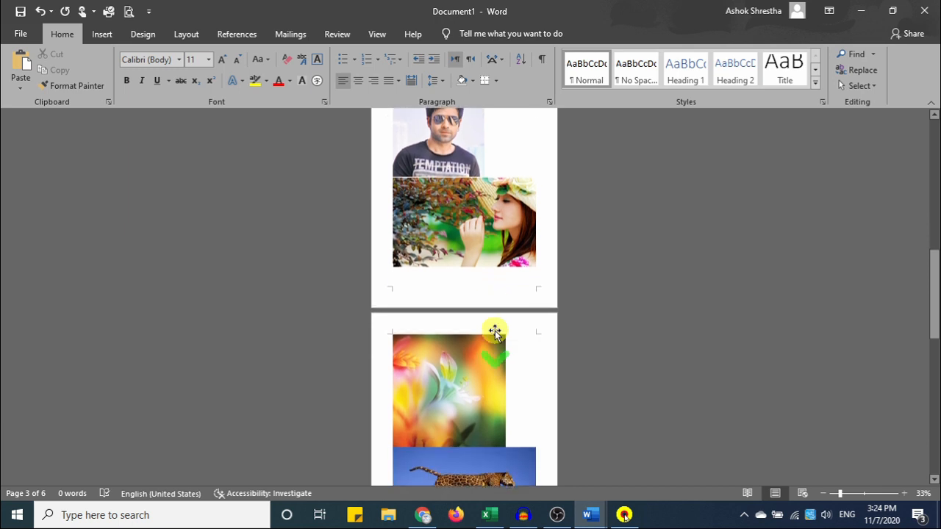
left_click(476, 218)
key("Delete")
Delete the leopard, autumn and red trophy pictures, pushing the sunflower onto its own page.
scroll(515, 353, "down", 1)
left_click(511, 421)
key("Delete")
scroll(500, 386, "down", 3)
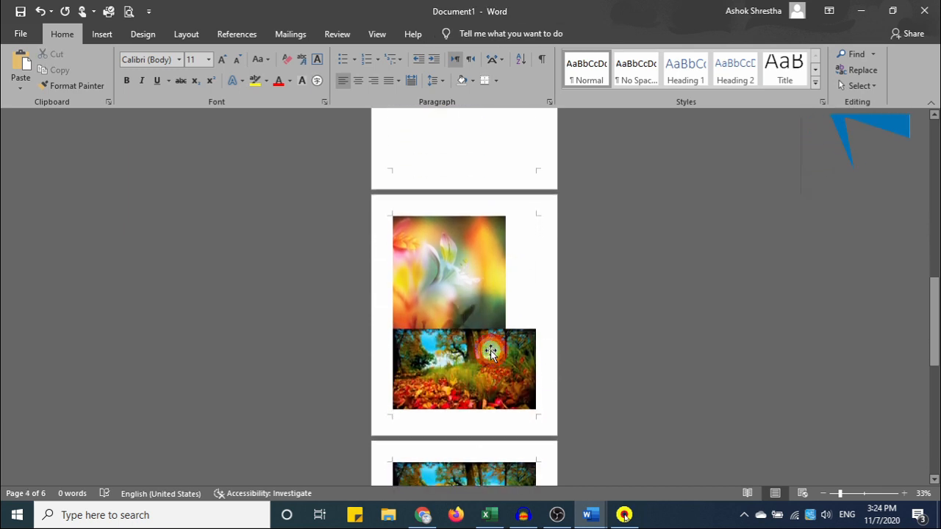
left_click(520, 377)
key("Delete")
scroll(510, 360, "down", 1)
left_click(443, 316)
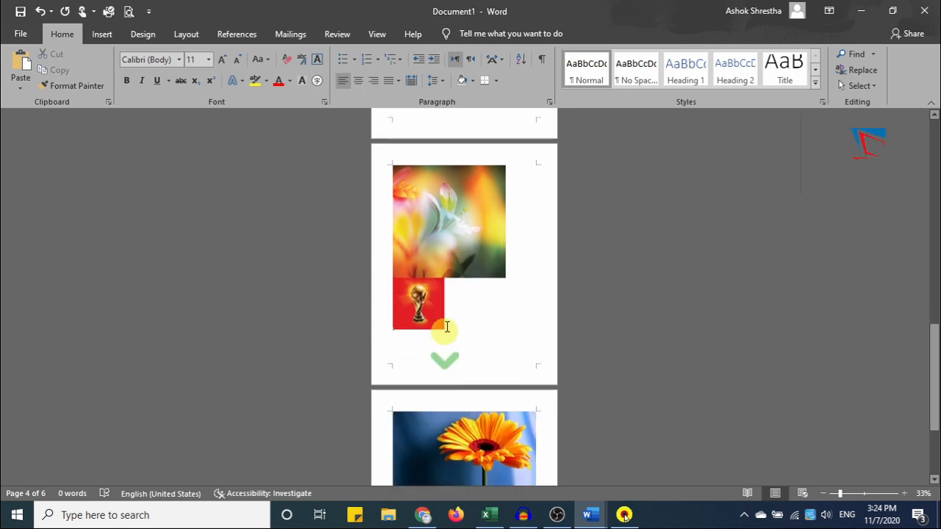
key("Delete")
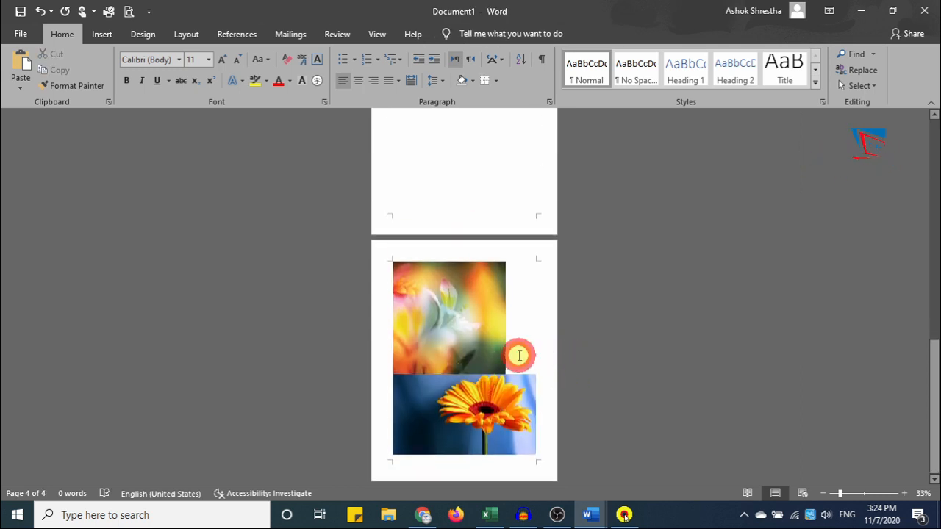
key("Return")
scroll(519, 355, "down", 5)
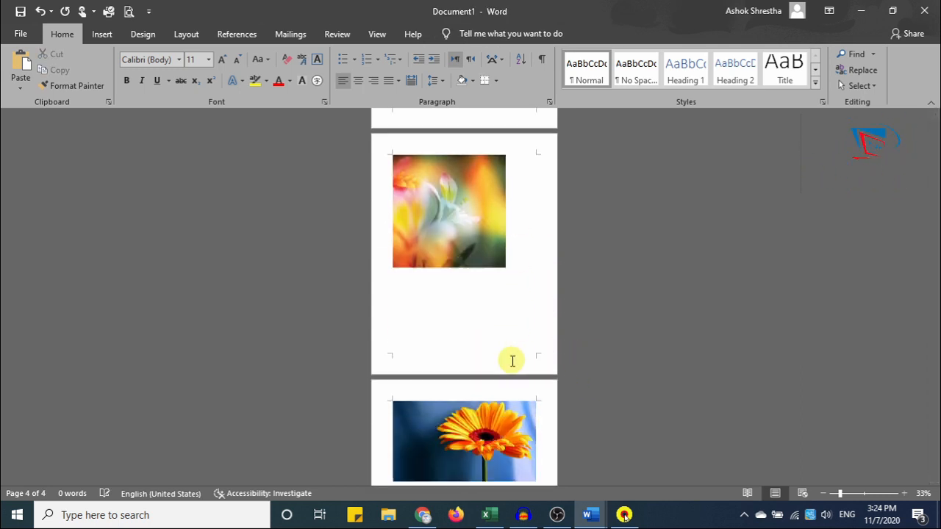
scroll(531, 345, "up", 5)
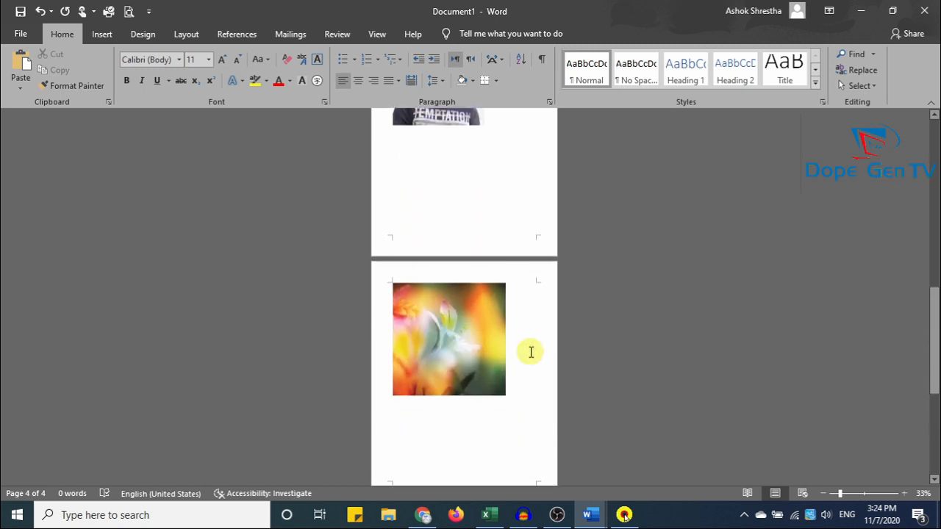
scroll(518, 419, "down", 2)
scroll(448, 278, "up", 9)
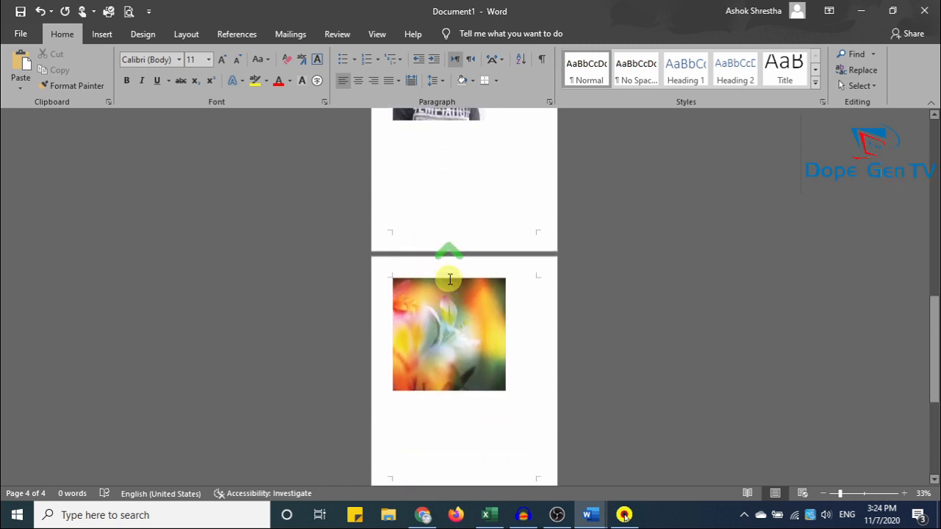
scroll(450, 280, "up", 4)
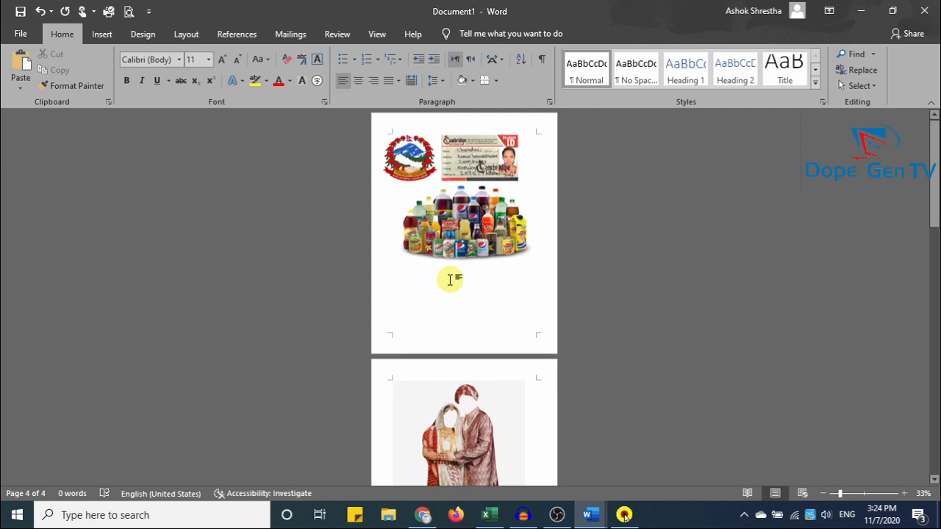
Delete the ID card and bottles pictures and start the wedding picture on a new page.
left_click(469, 172)
key("Delete")
left_click(465, 212)
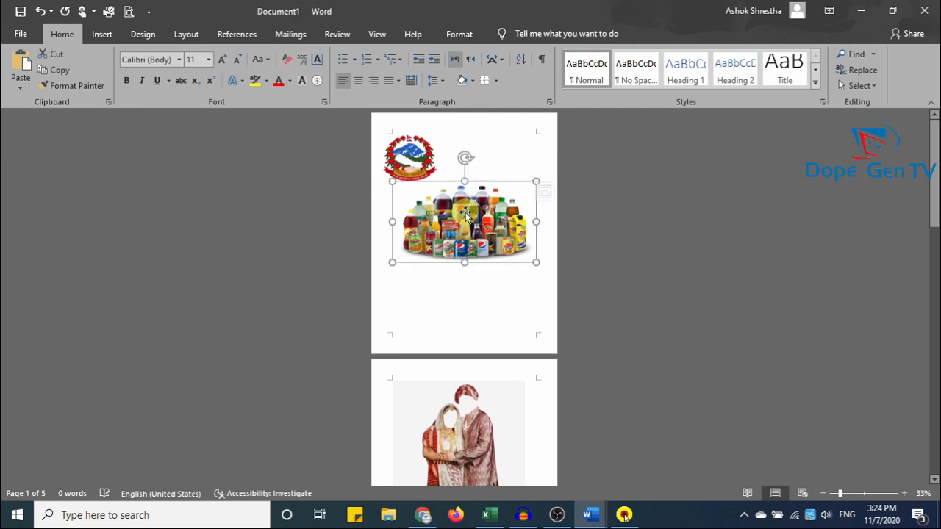
key("Delete")
left_click(460, 190)
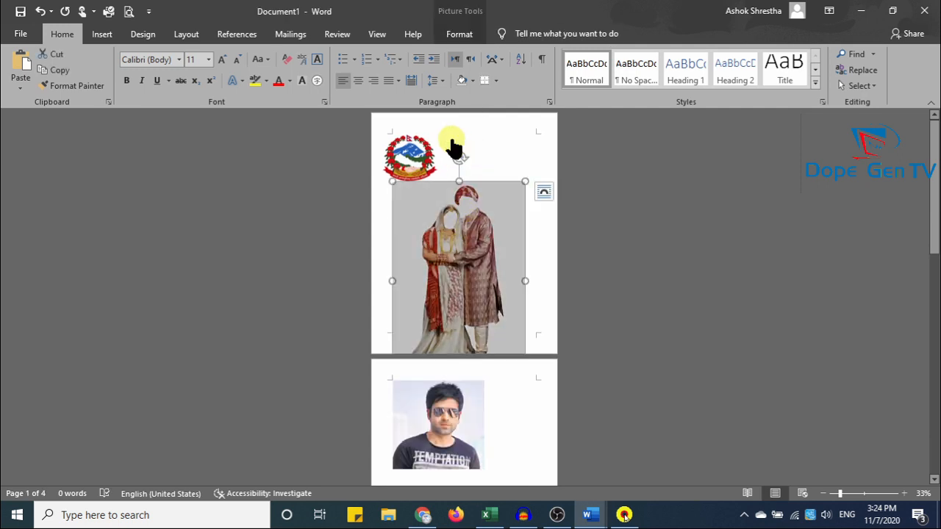
key("ctrl+Return")
scroll(531, 279, "up", 2)
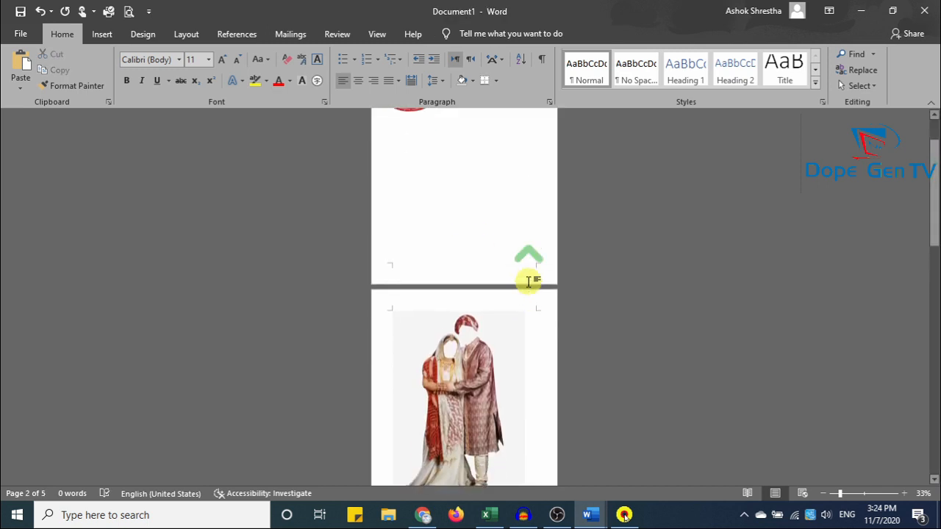
scroll(599, 262, "down", 2)
scroll(597, 250, "up", 3)
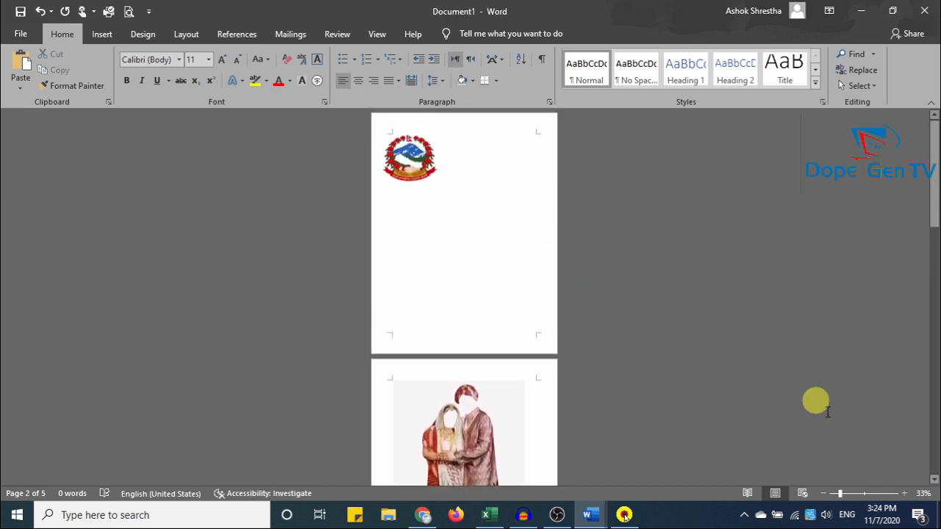
scroll(443, 308, "up", 10)
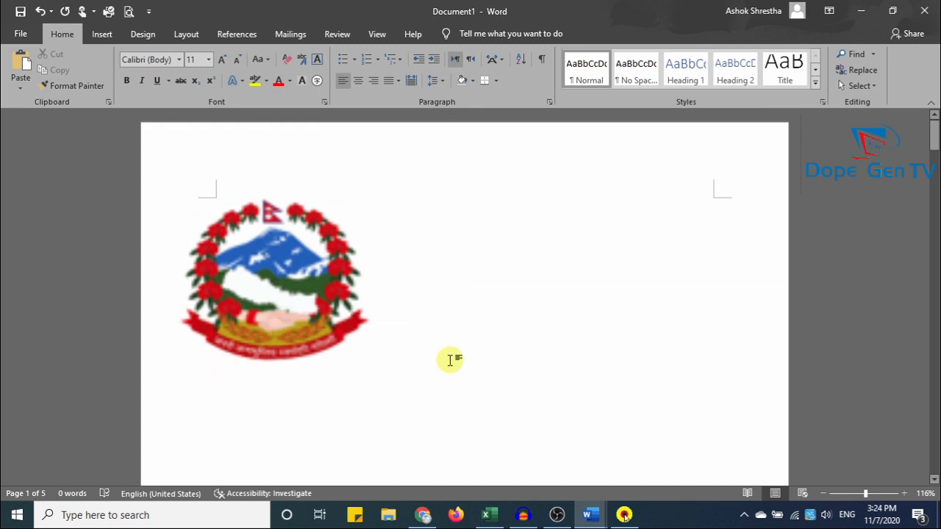
Add a Figure 1 caption beneath the Nepal emblem using References > Insert Caption.
left_click(265, 296)
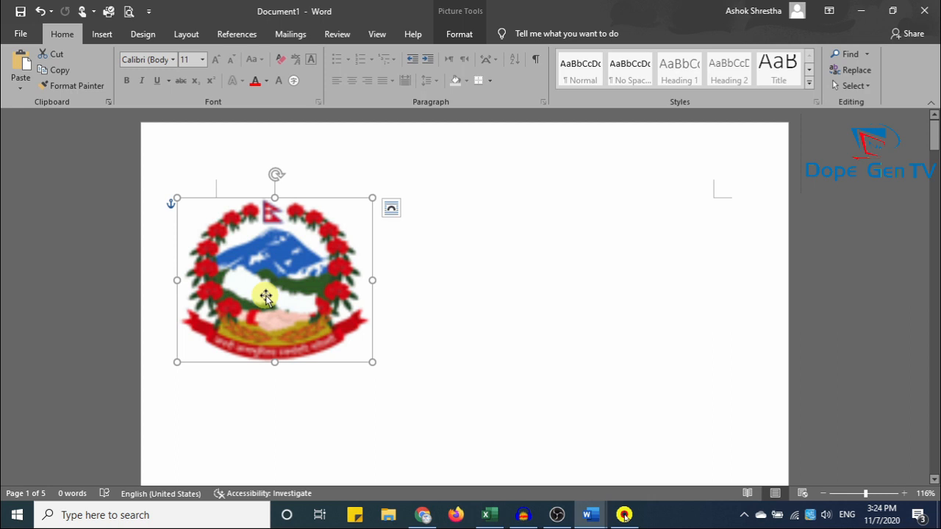
left_click(228, 41)
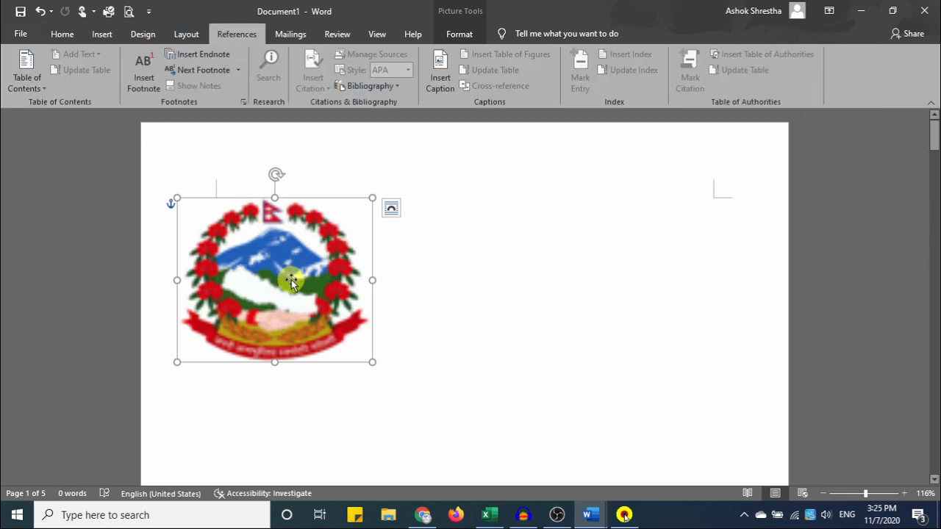
left_click(441, 70)
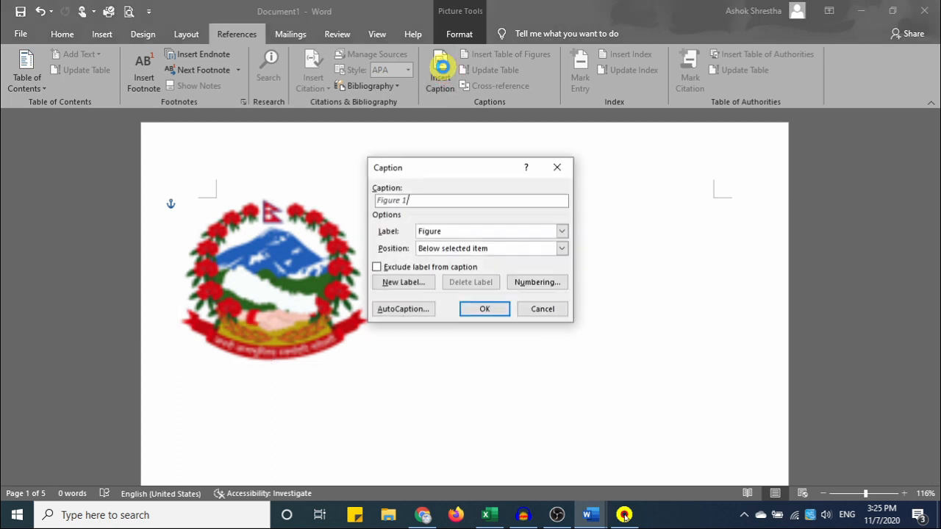
left_click(482, 309)
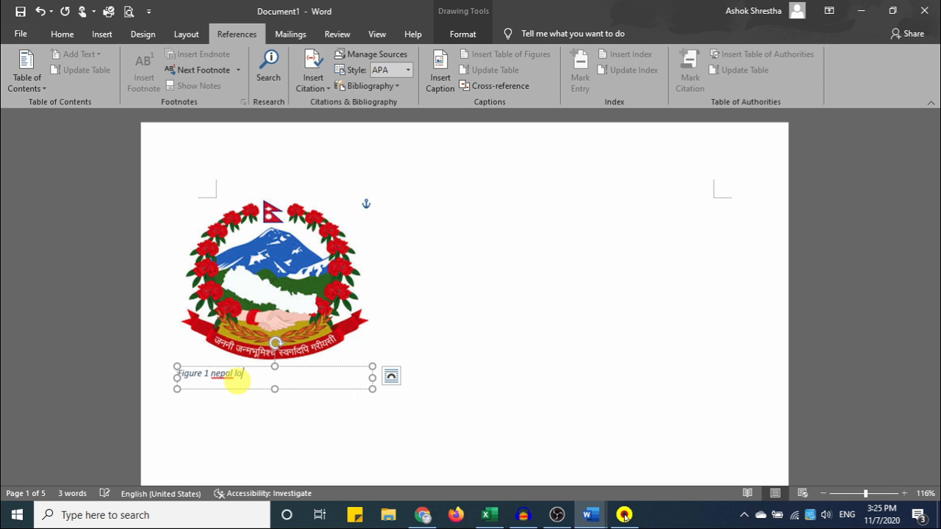
scroll(346, 353, "down", 10)
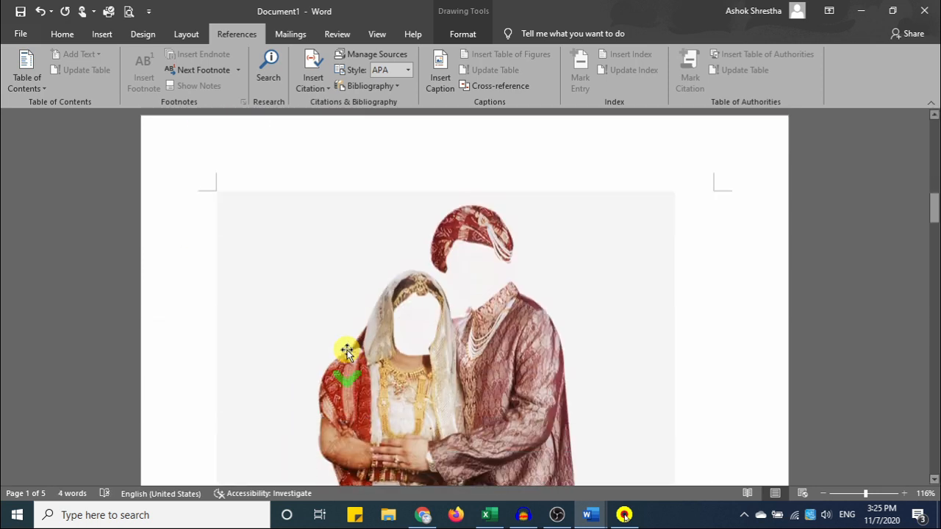
Caption the wedding picture as Figure 2 'gdfgfgfg' and shorten the picture so the caption fits.
left_click(364, 307)
scroll(394, 310, "down", 5)
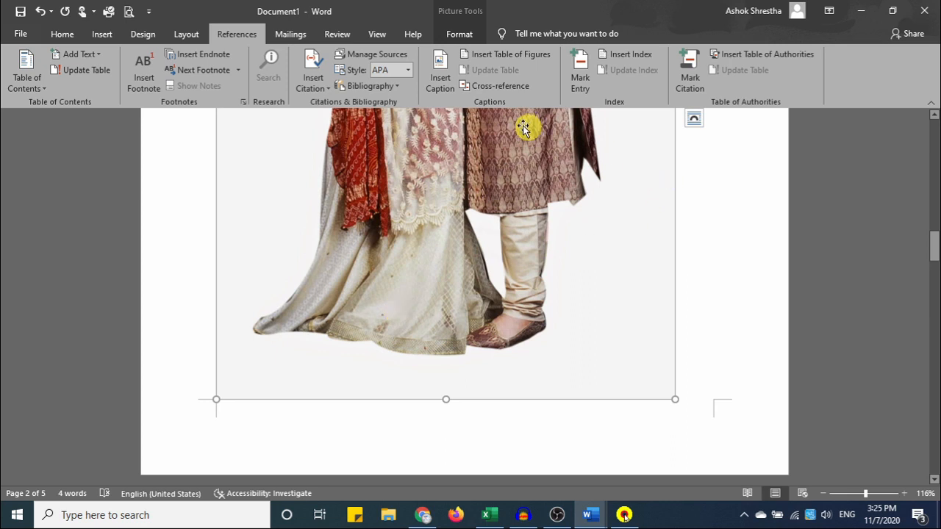
left_click(441, 77)
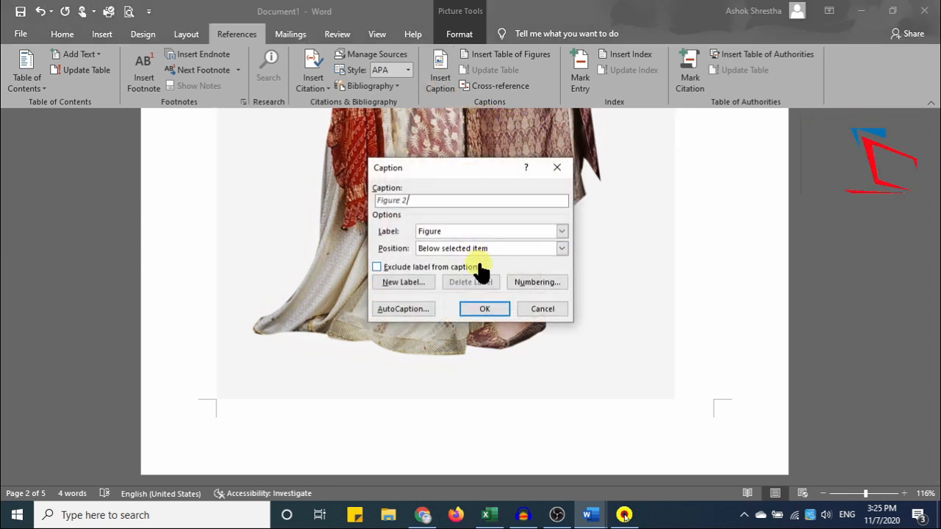
type("gdfgfgfg")
left_click(497, 305)
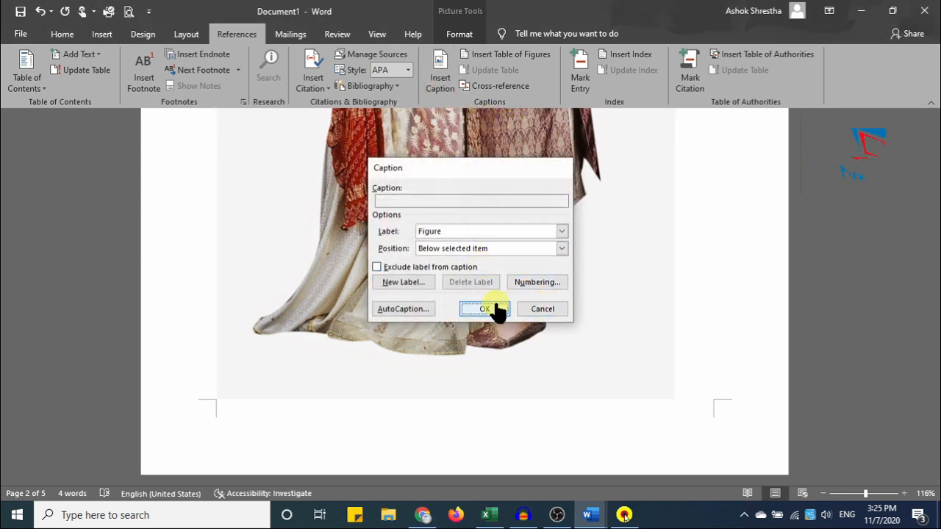
scroll(452, 340, "down", 7)
scroll(419, 264, "up", 3)
left_click(335, 334)
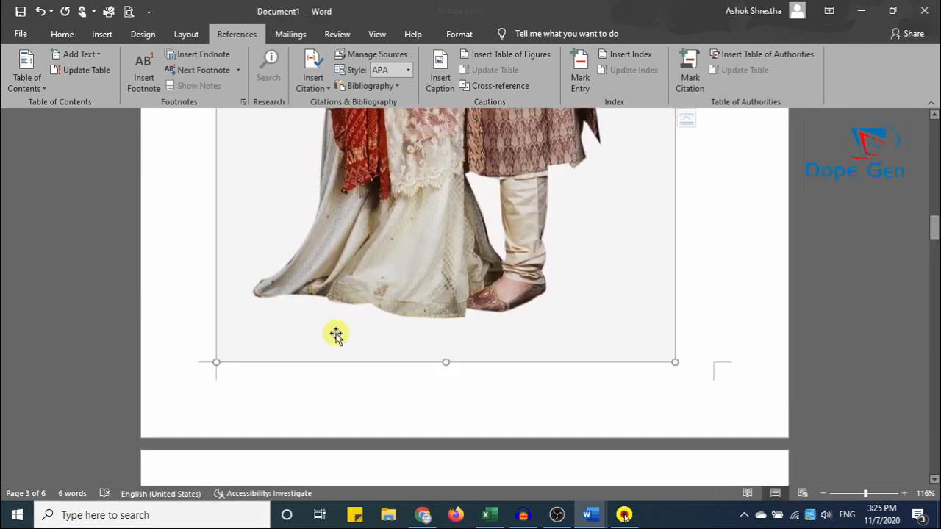
left_click_drag(444, 361, 450, 341)
Caption the man's portrait photo as Figure 3 with the text 'iamg'.
scroll(450, 342, "down", 5)
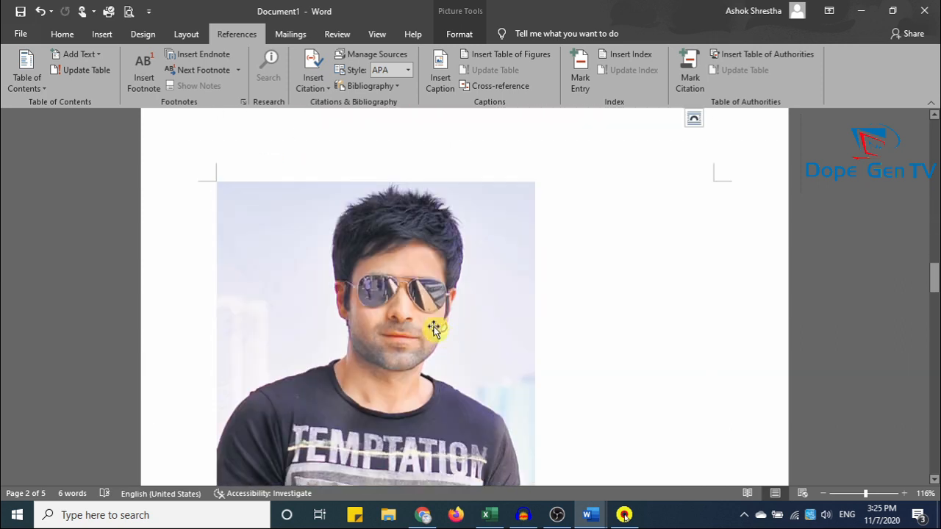
left_click(470, 333)
scroll(478, 332, "down", 4)
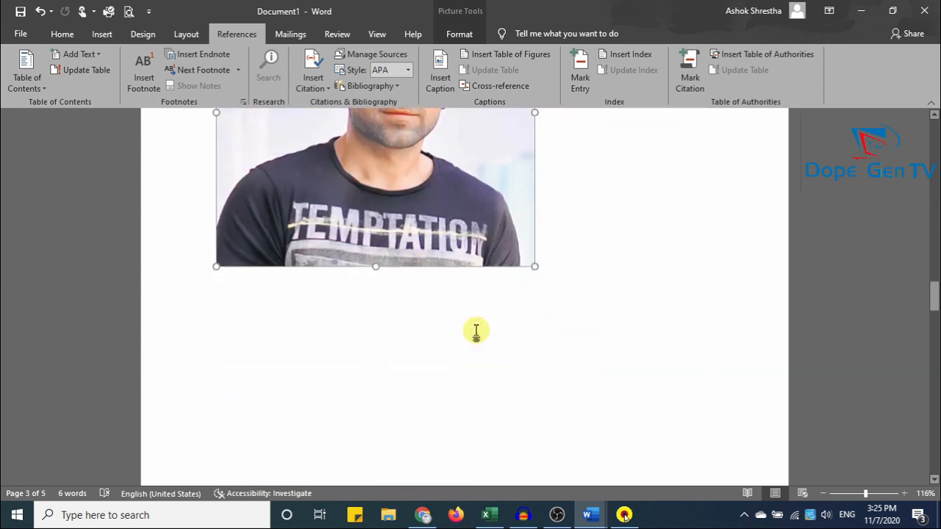
left_click(439, 80)
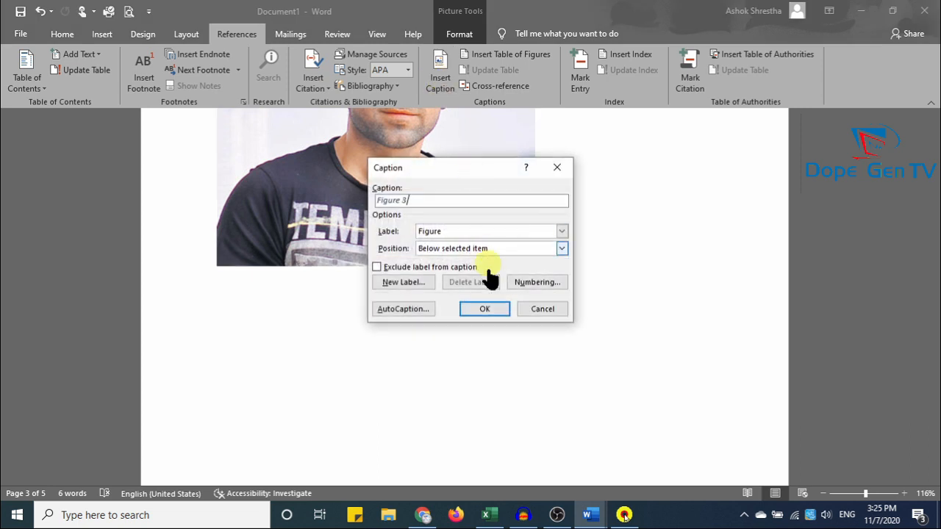
left_click(484, 308)
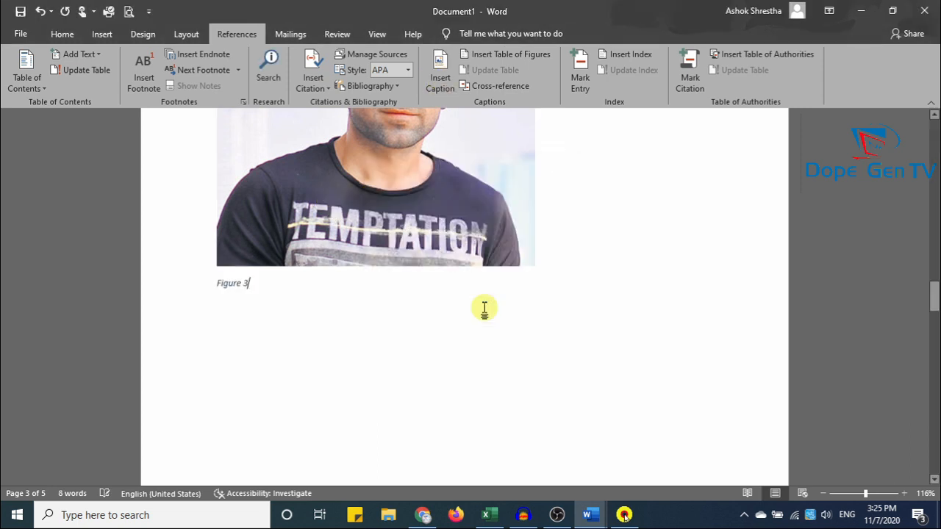
type("ia")
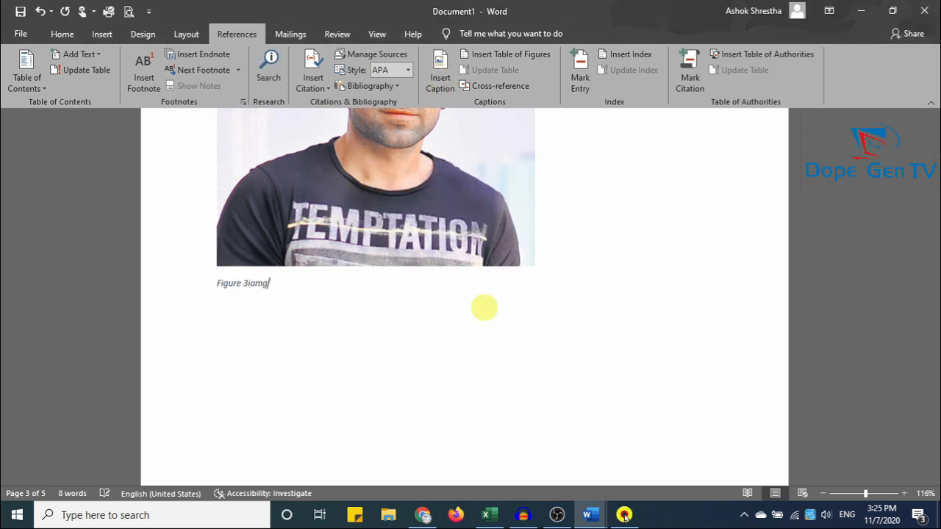
type("mg")
Caption the page 4 flower picture as Figure 4 and begin a caption for the orange flower.
scroll(482, 294, "down", 10)
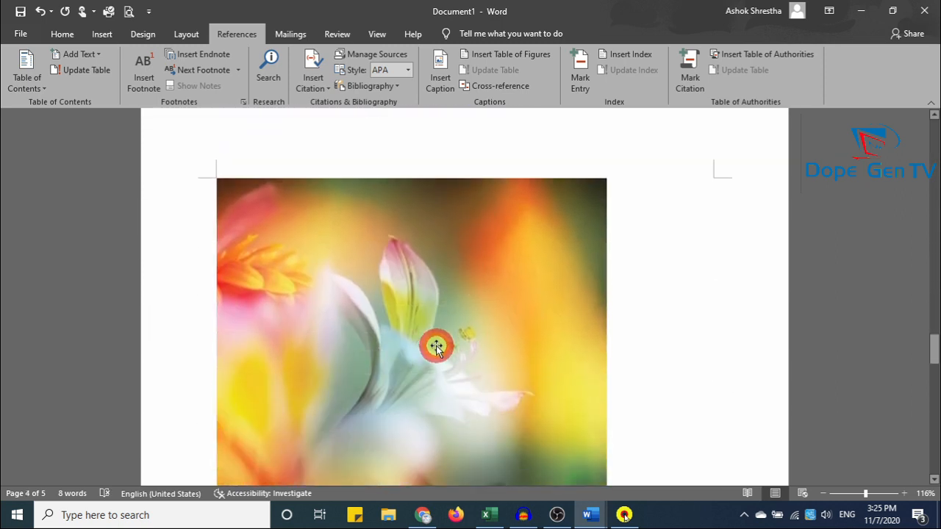
left_click(436, 347)
scroll(392, 291, "down", 9)
scroll(390, 287, "up", 5)
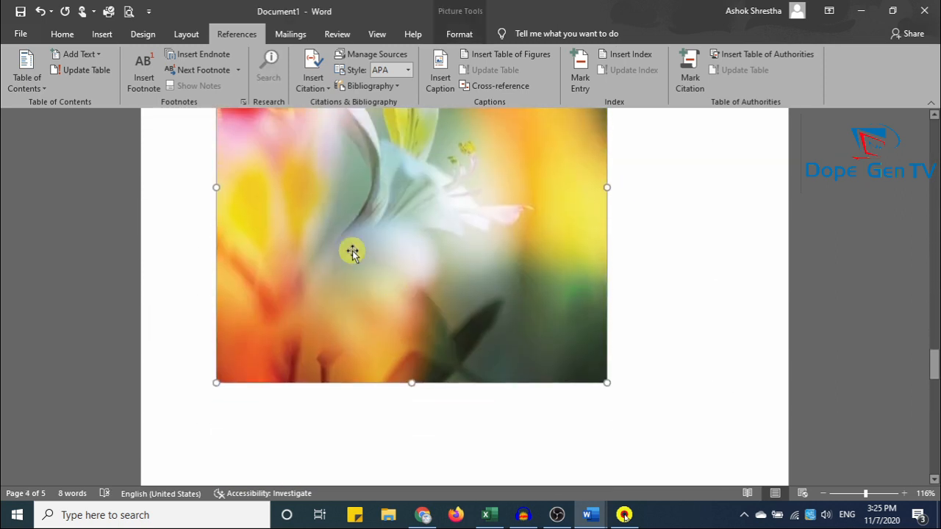
left_click(441, 87)
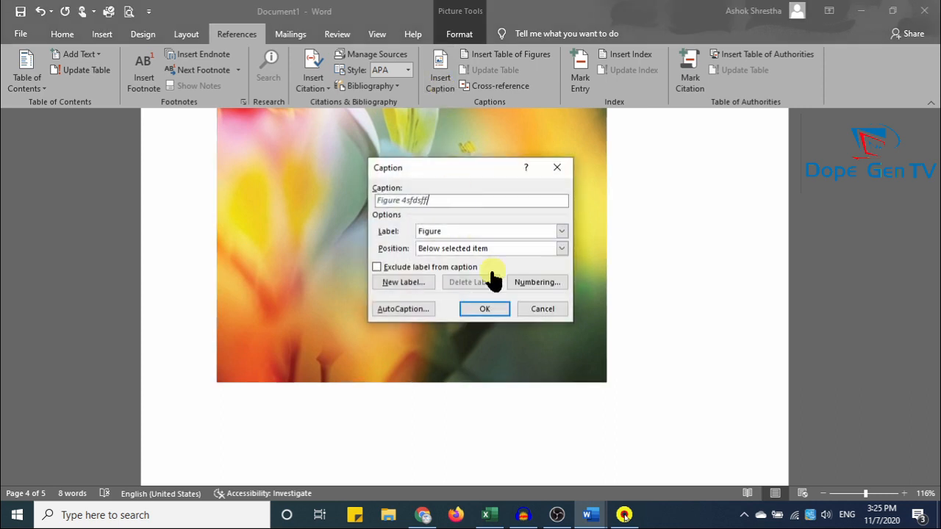
left_click(485, 308)
scroll(441, 320, "down", 12)
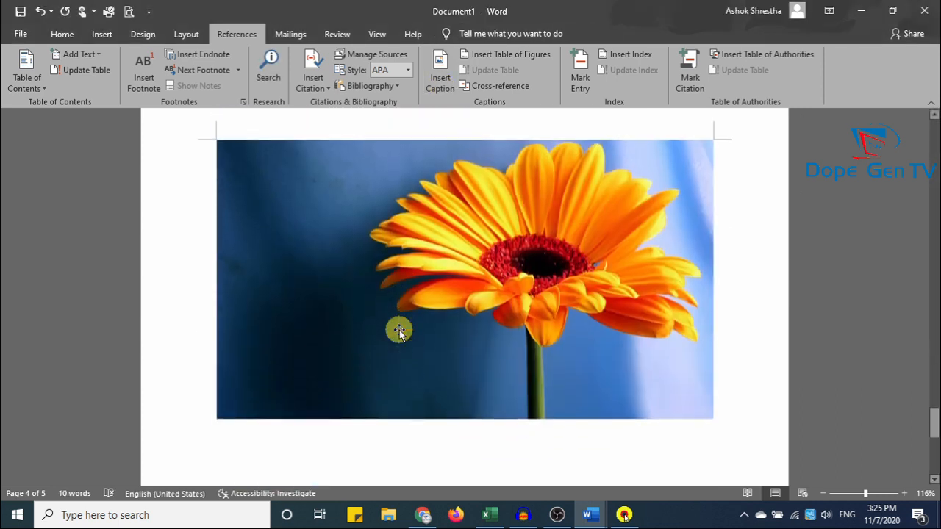
left_click(399, 331)
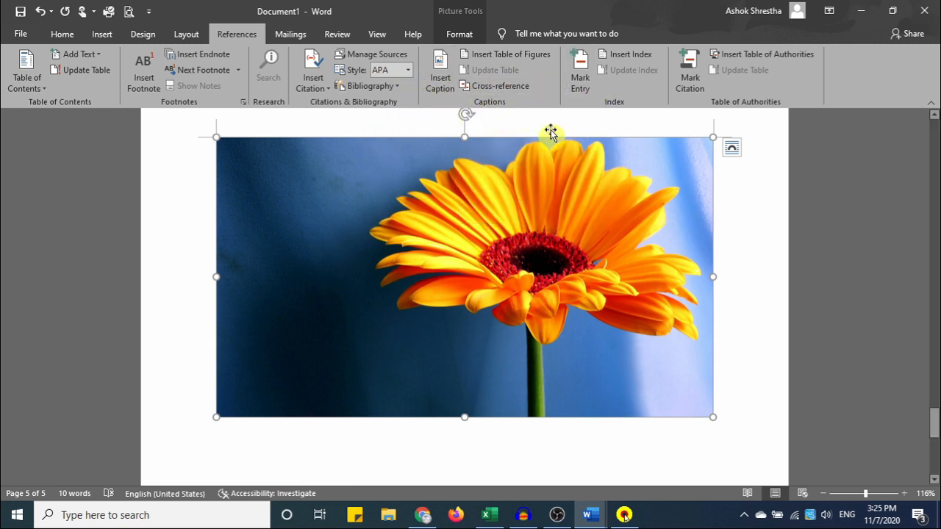
left_click(438, 66)
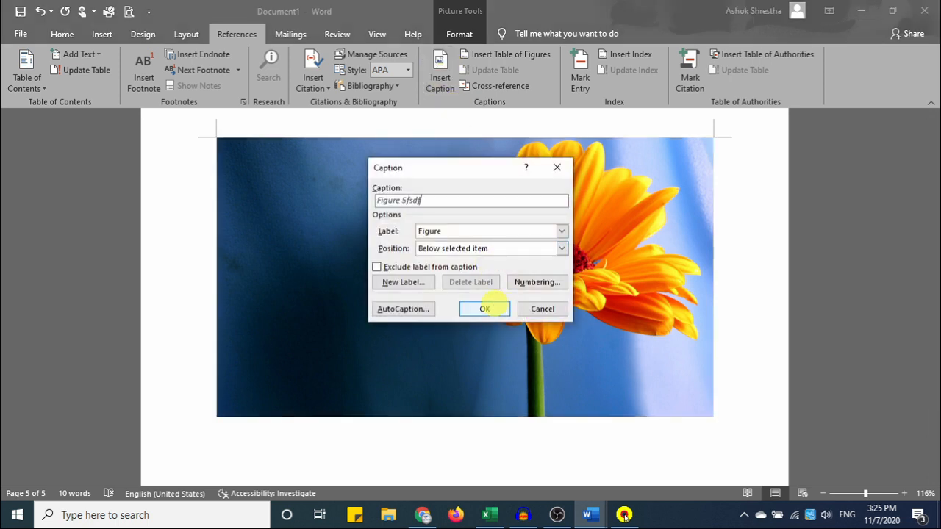
Confirm the Figure 5 caption on the orange flower photo and zoom out.
left_click(473, 309)
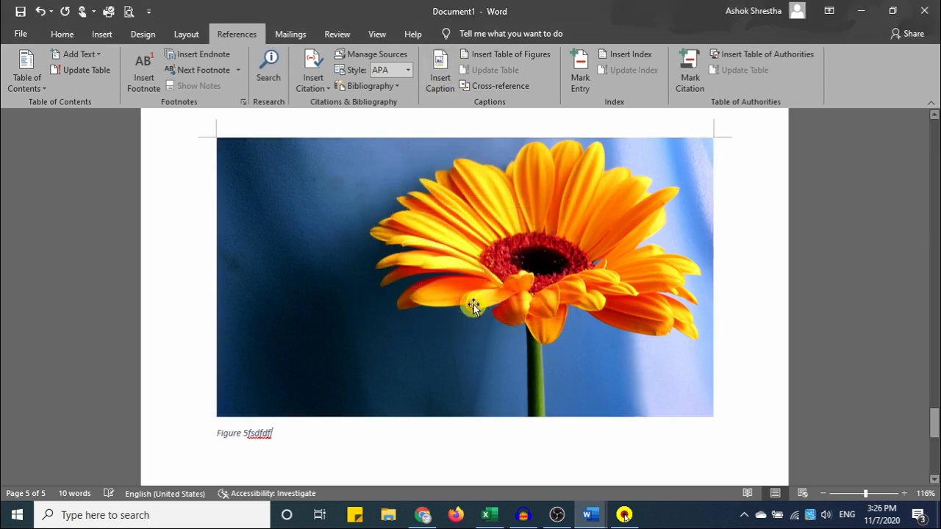
scroll(473, 304, "down", 4)
scroll(474, 304, "down", 3)
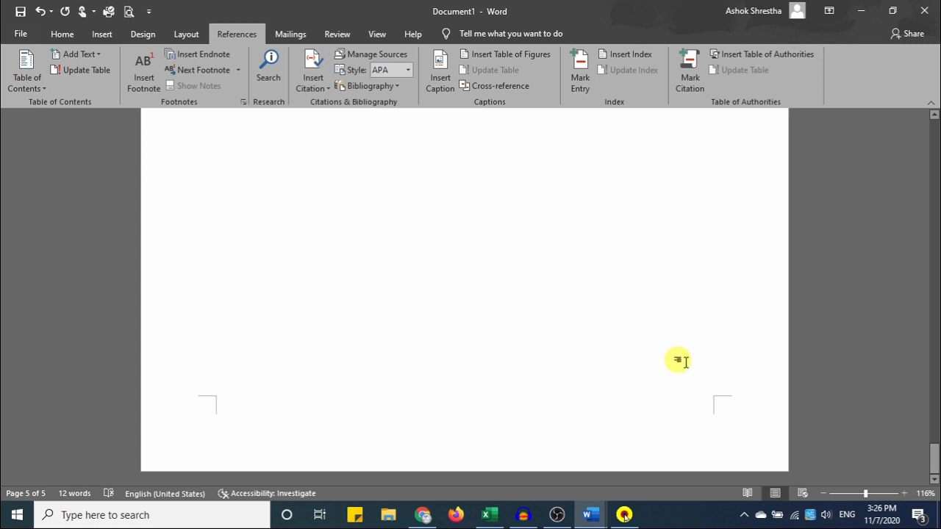
left_click_drag(865, 493, 846, 493)
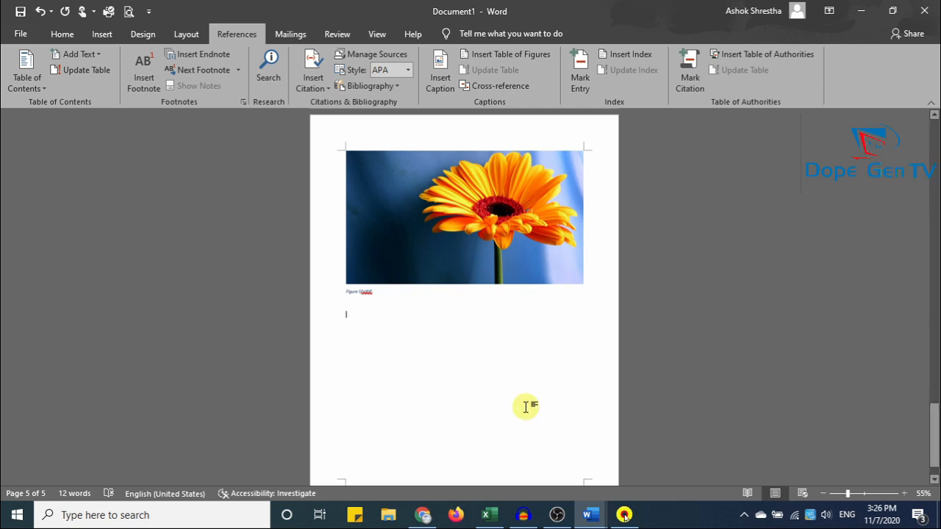
Insert a table of figures with underline tab leaders, then follow its Figure 1 entry.
left_click(498, 56)
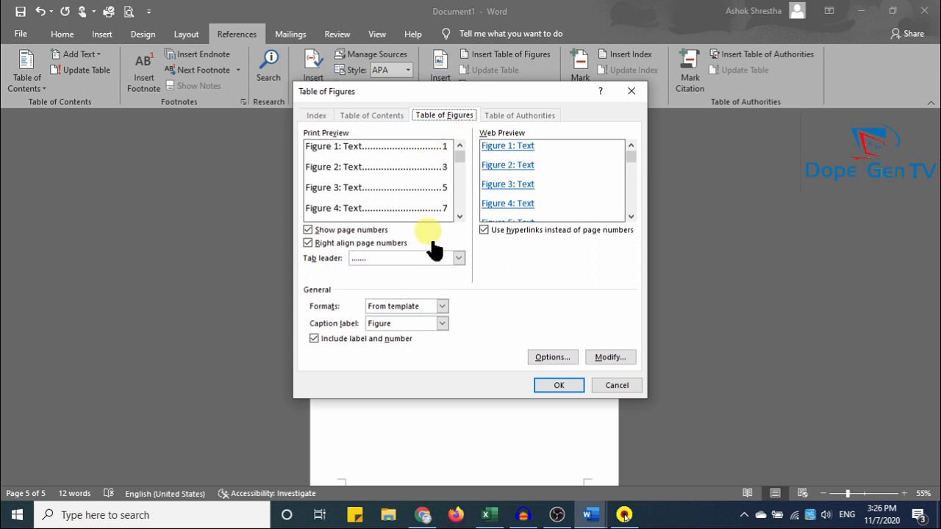
left_click(458, 258)
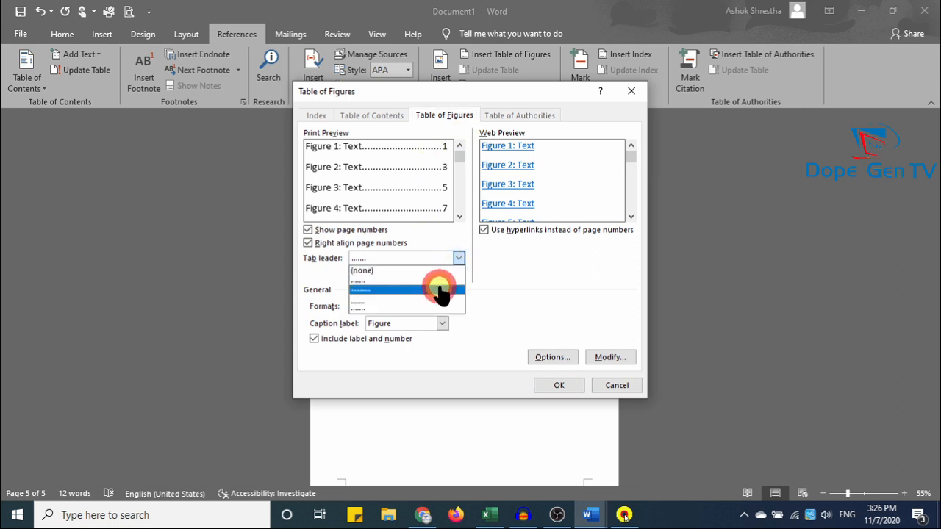
left_click(434, 289)
left_click(457, 258)
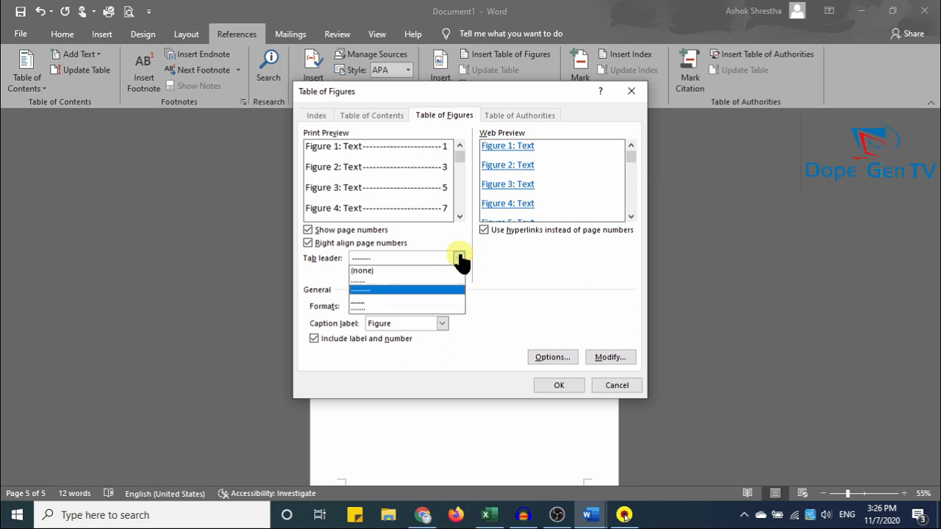
left_click(444, 304)
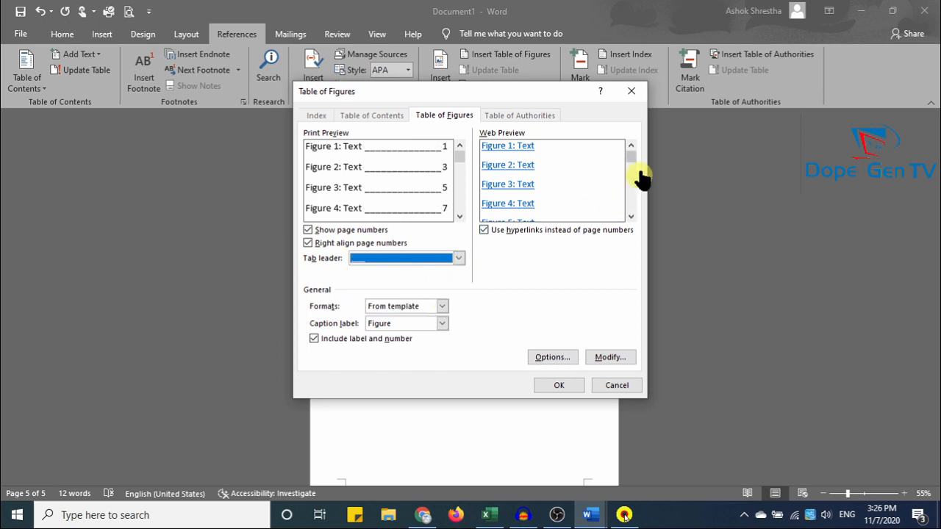
left_click(562, 387)
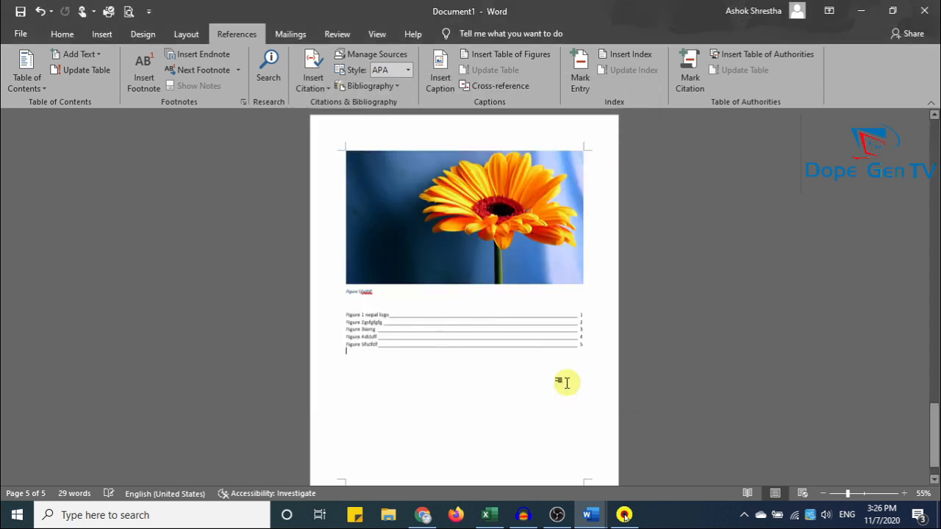
left_click(864, 493)
scroll(544, 409, "up", 3)
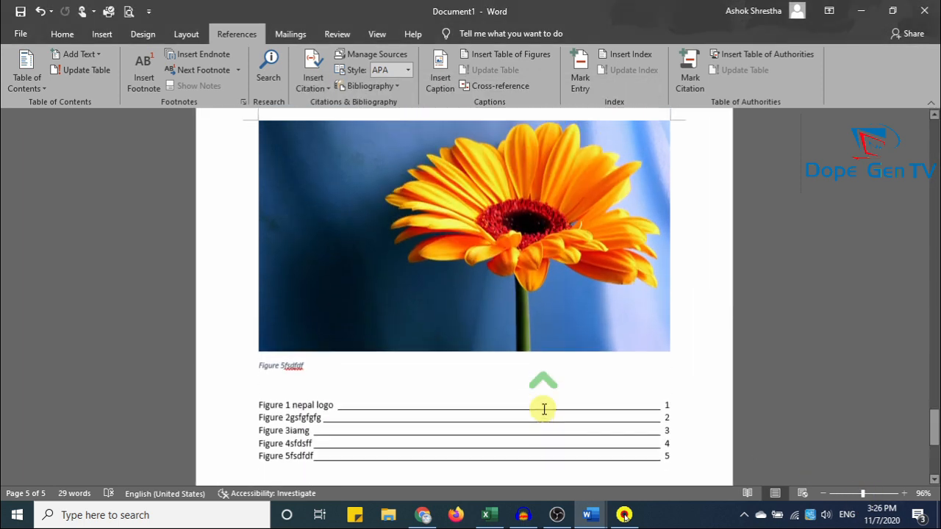
scroll(544, 410, "down", 2)
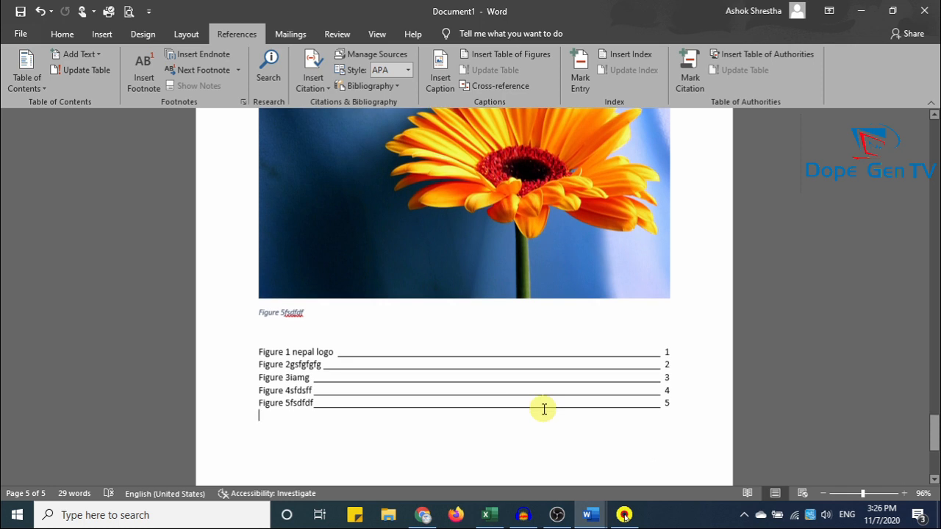
left_click(359, 356, "ctrl")
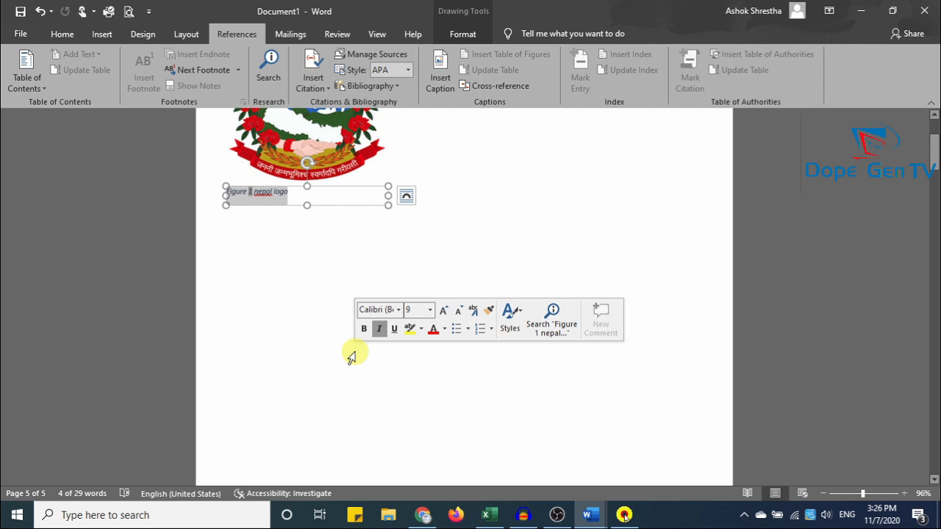
scroll(596, 311, "up", 5)
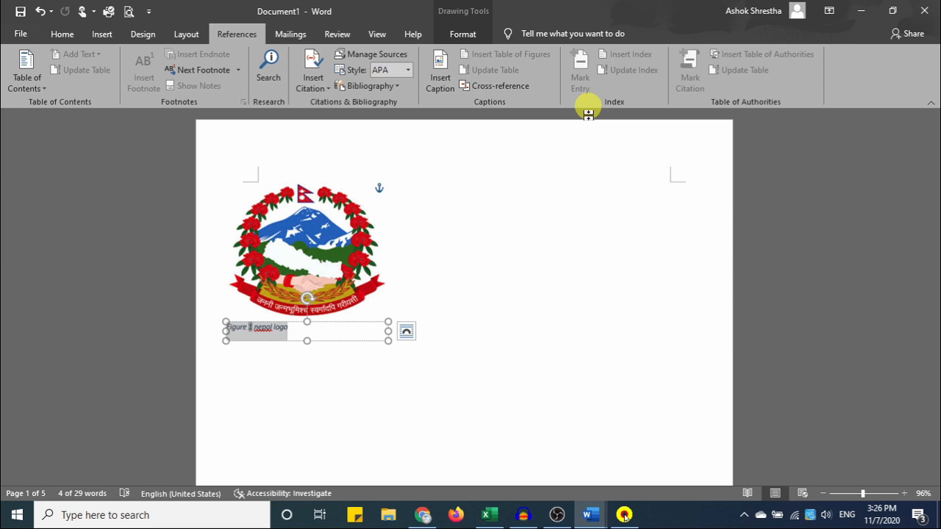
Switch to the 'Refrences Menu' document.
left_click(595, 516)
left_click(542, 489)
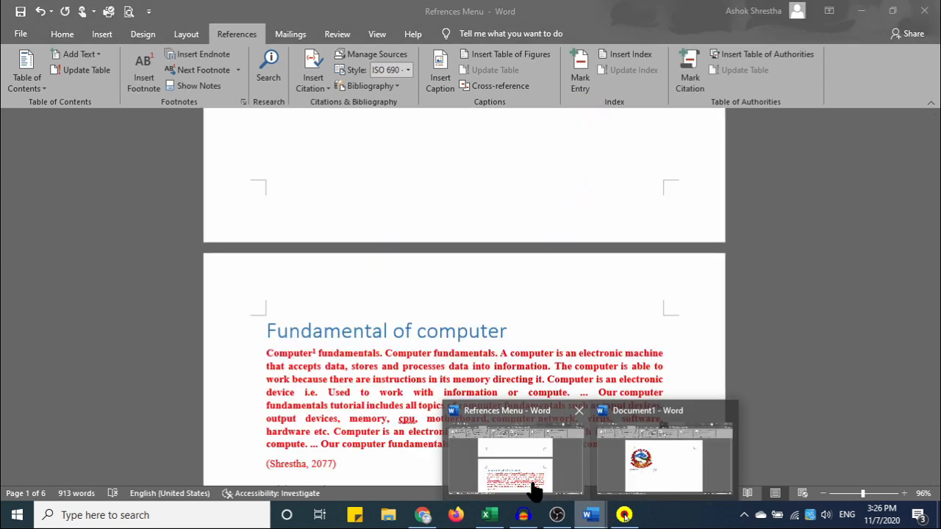
left_click(513, 467)
scroll(513, 464, "up", 3)
scroll(465, 397, "down", 2)
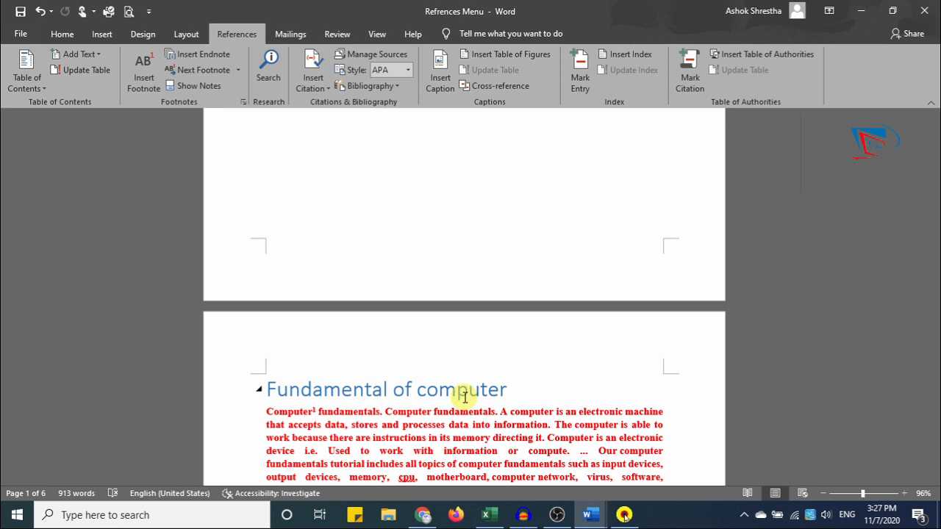
scroll(465, 397, "down", 1)
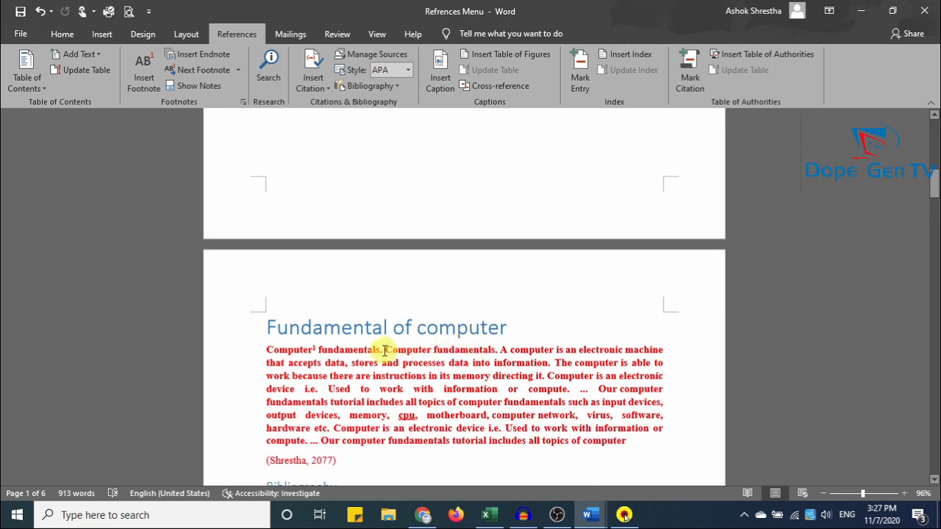
Mark the second word 'Computer' in the paragraph as an index entry.
left_click_drag(395, 348, 428, 351)
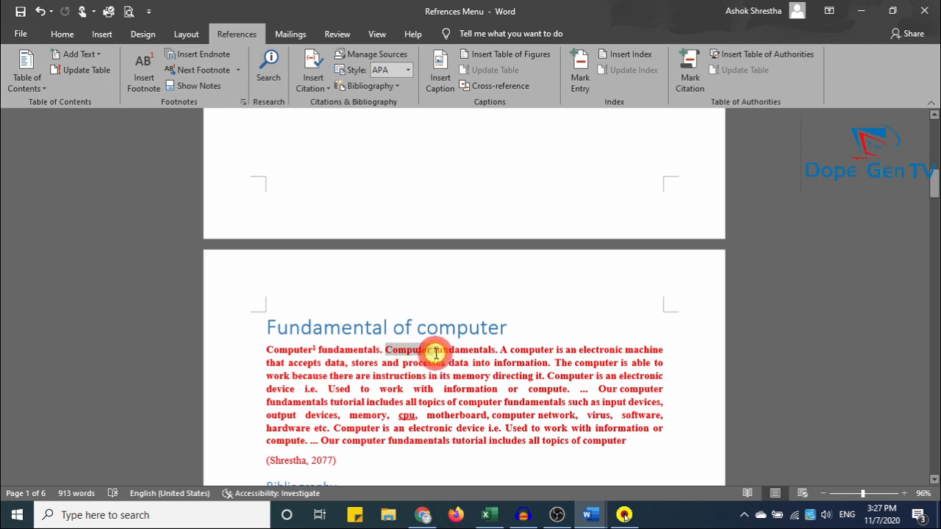
left_click(580, 69)
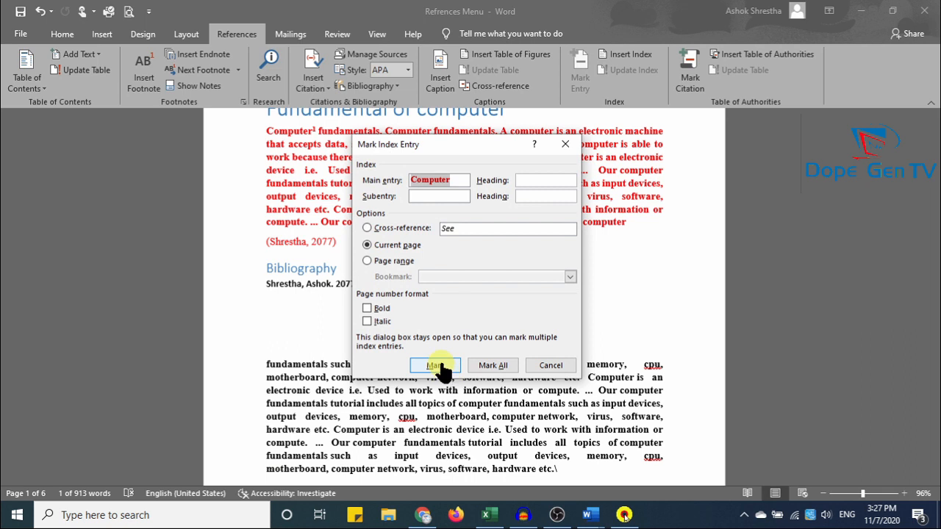
left_click(437, 365)
left_click(550, 366)
scroll(535, 352, "down", 3)
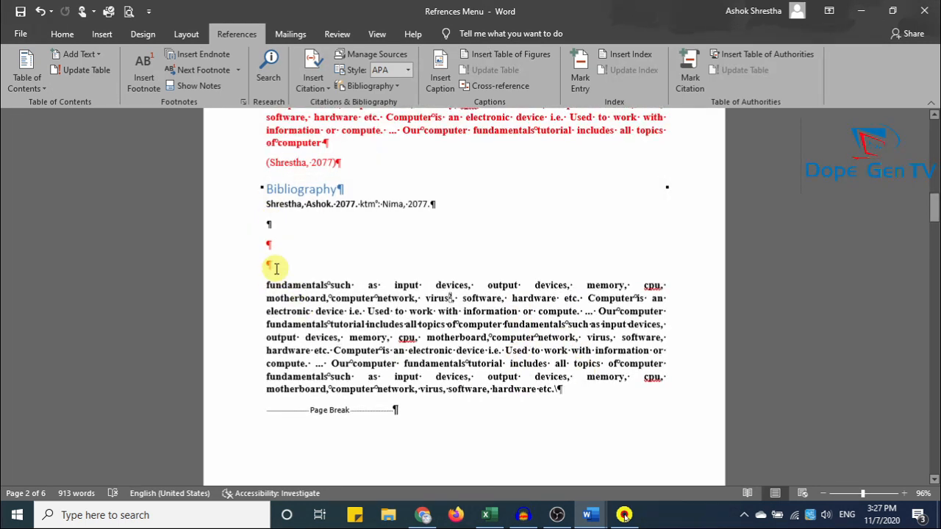
Hide the formatting marks from the Home tab.
left_click(64, 34)
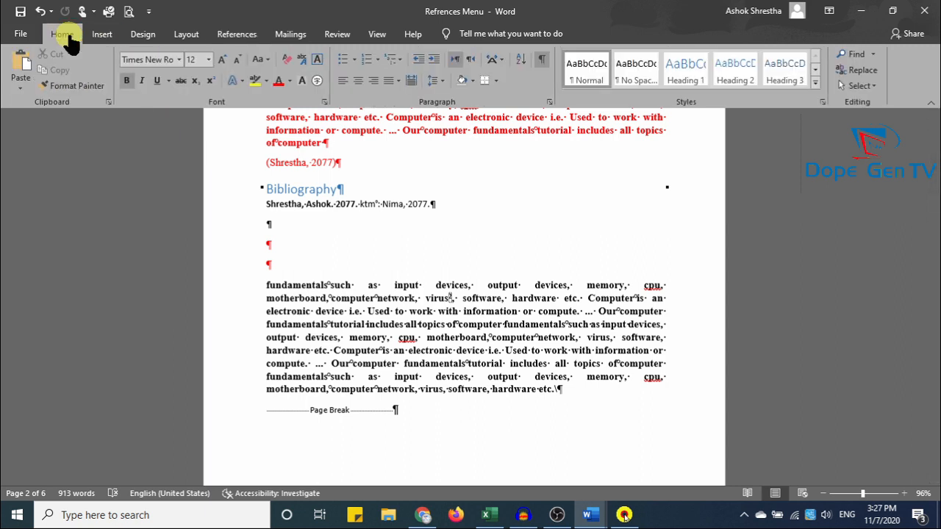
left_click(540, 64)
scroll(504, 337, "up", 4)
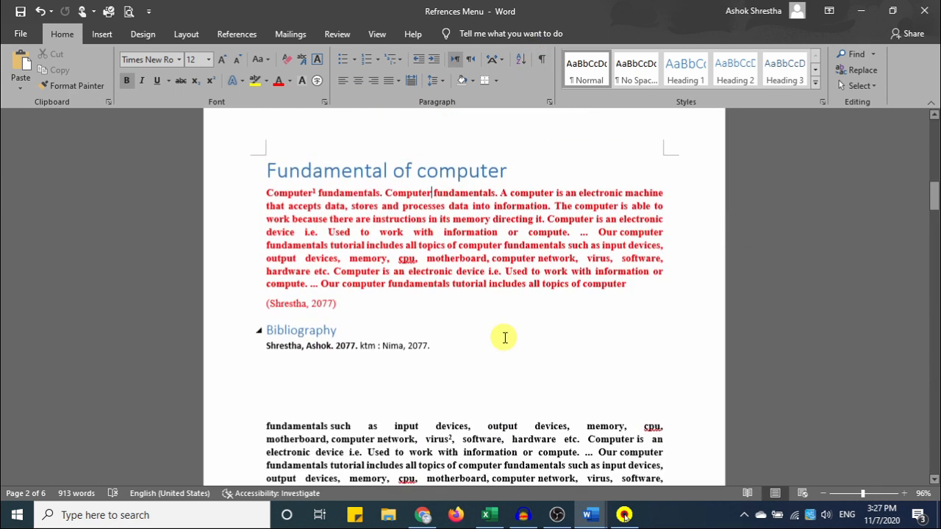
scroll(504, 336, "up", 3)
scroll(504, 337, "down", 5)
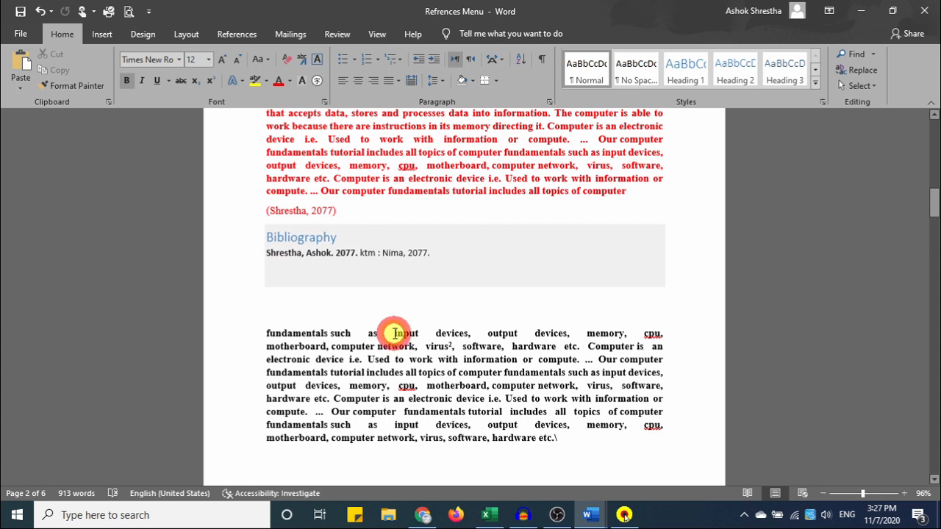
Mark the word 'input' as an index entry and close the Mark Index Entry window.
double_click(397, 332)
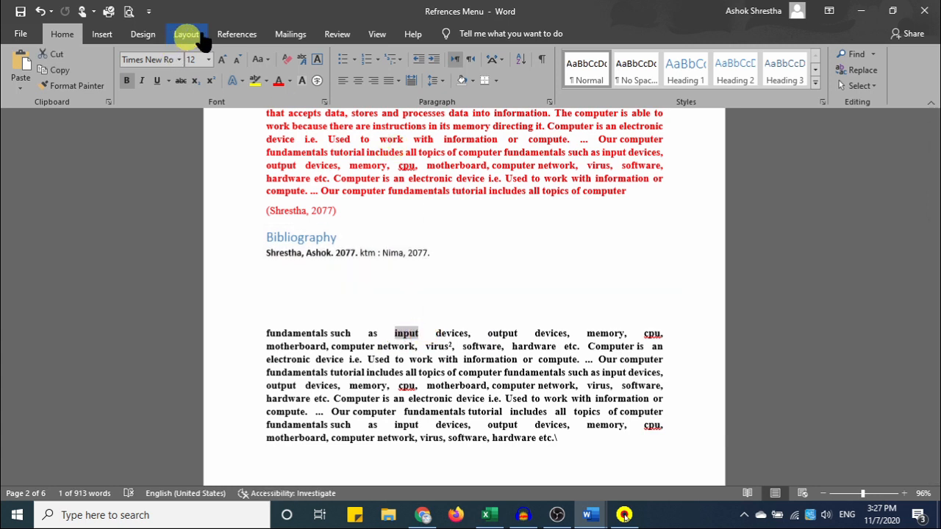
left_click(236, 34)
left_click(579, 72)
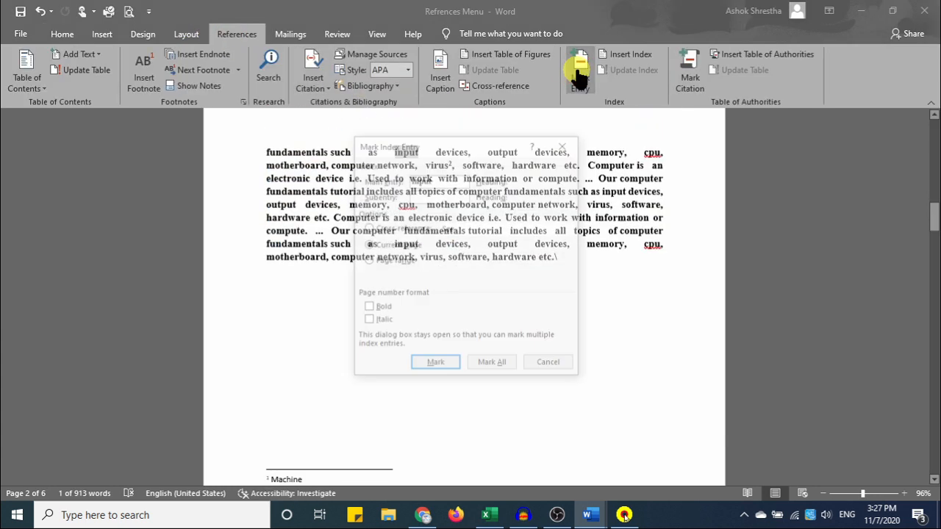
left_click(435, 366)
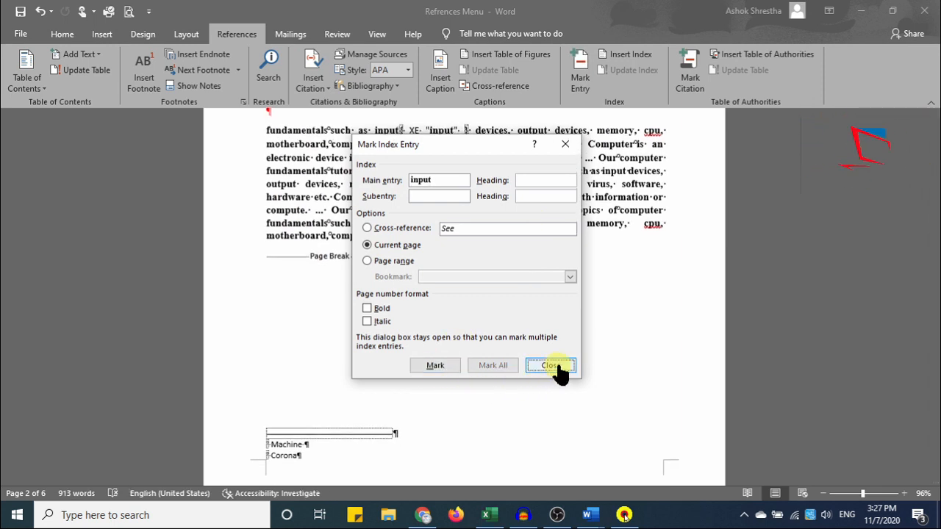
left_click(435, 365)
left_click(551, 365)
scroll(551, 370, "down", 15)
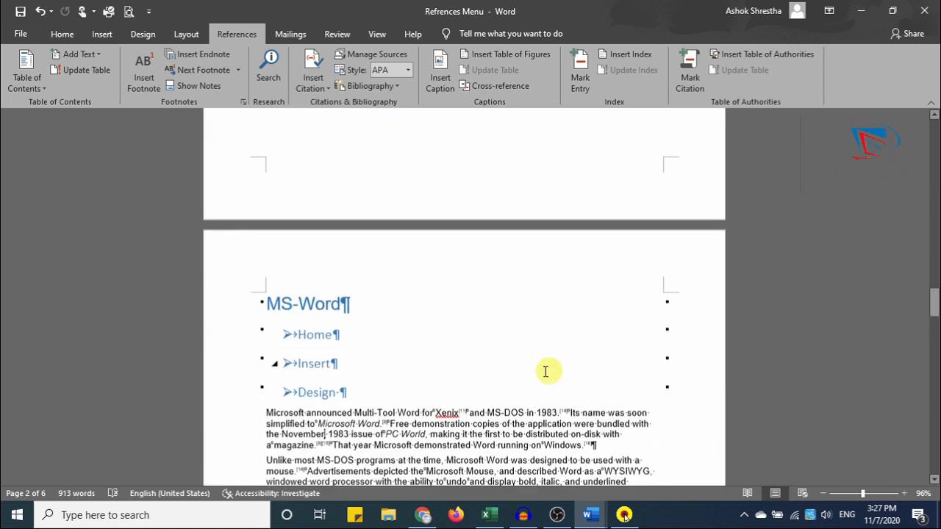
Mark the word 'basic' in the MS-Excel paragraph as an index entry.
scroll(345, 330, "down", 15)
scroll(360, 368, "down", 1)
left_click_drag(373, 299, 397, 301)
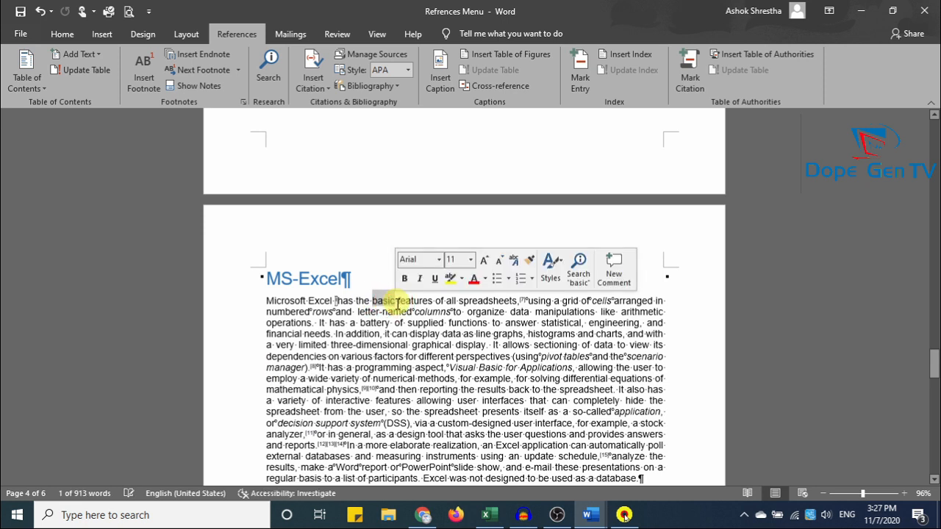
left_click(580, 74)
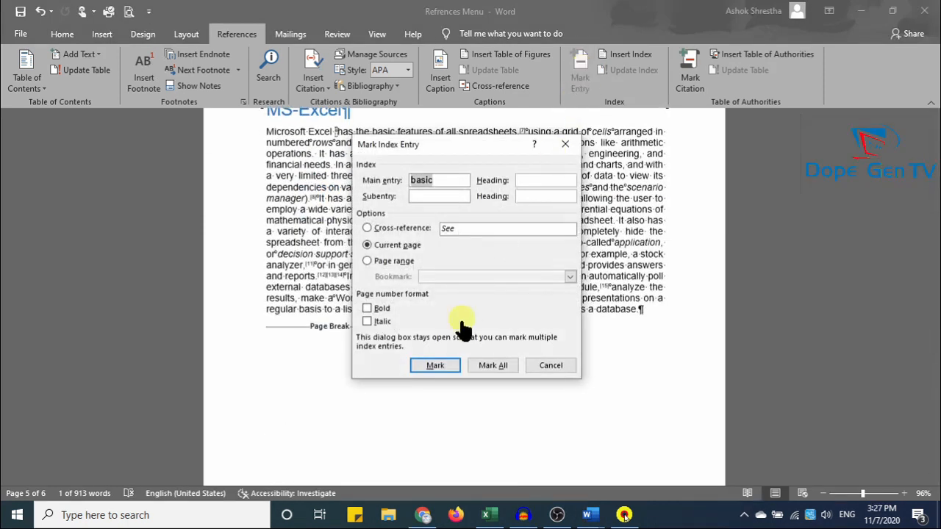
left_click(436, 365)
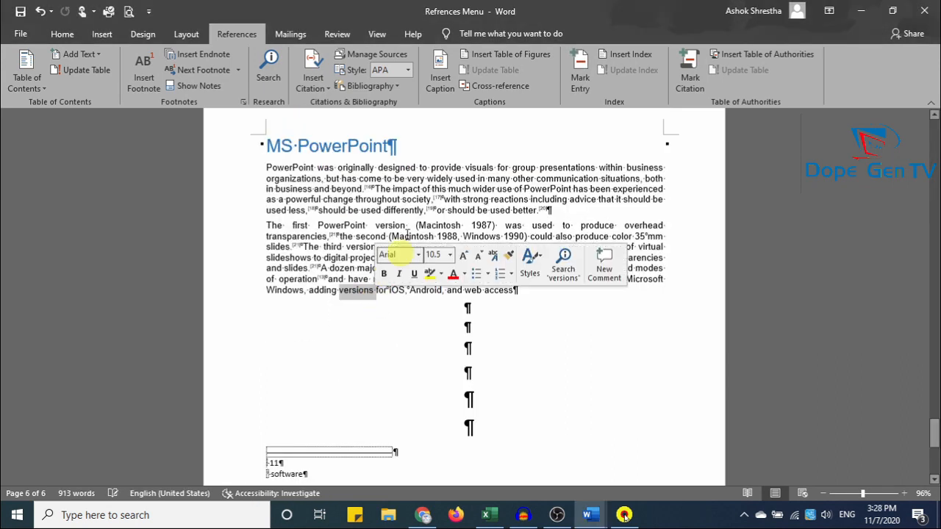
Mark 'versions' in the MS-PowerPoint paragraph as an index entry, then place the cursor at the text's end.
left_click(590, 73)
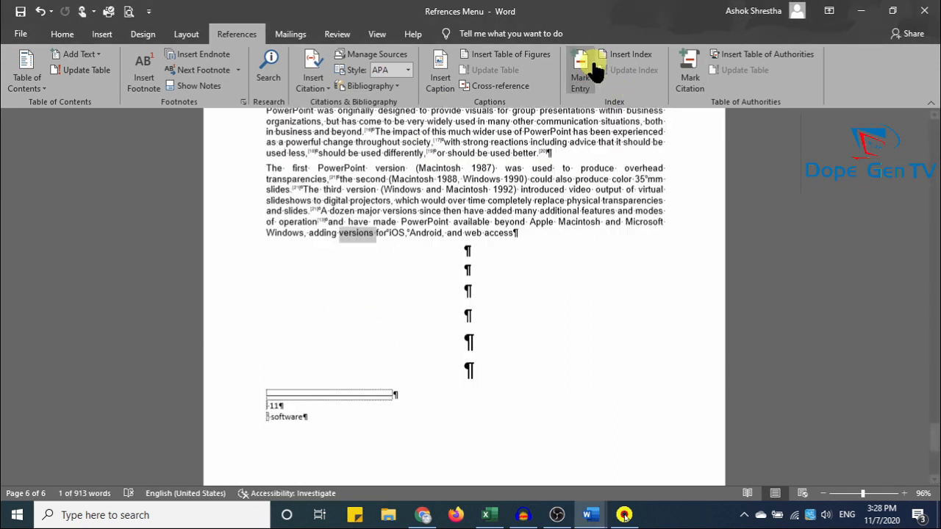
left_click(439, 350)
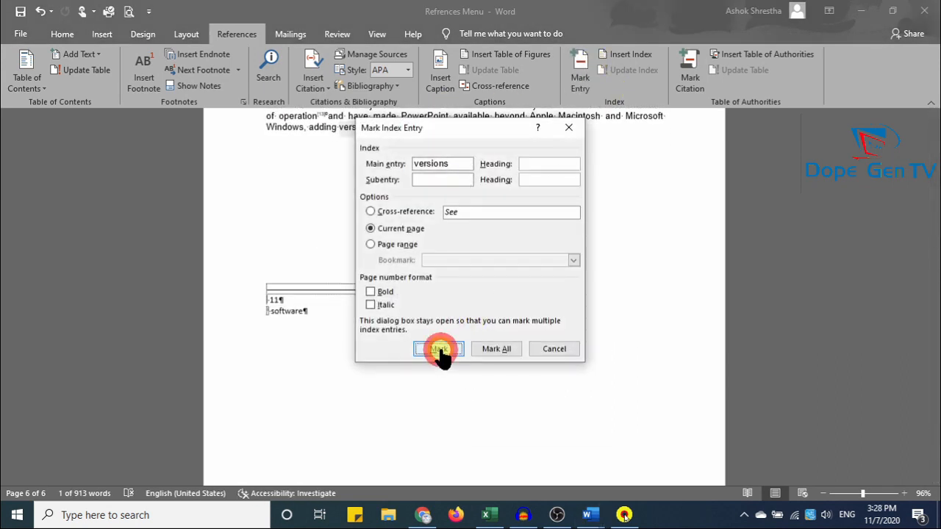
left_click(552, 349)
scroll(553, 360, "down", 3)
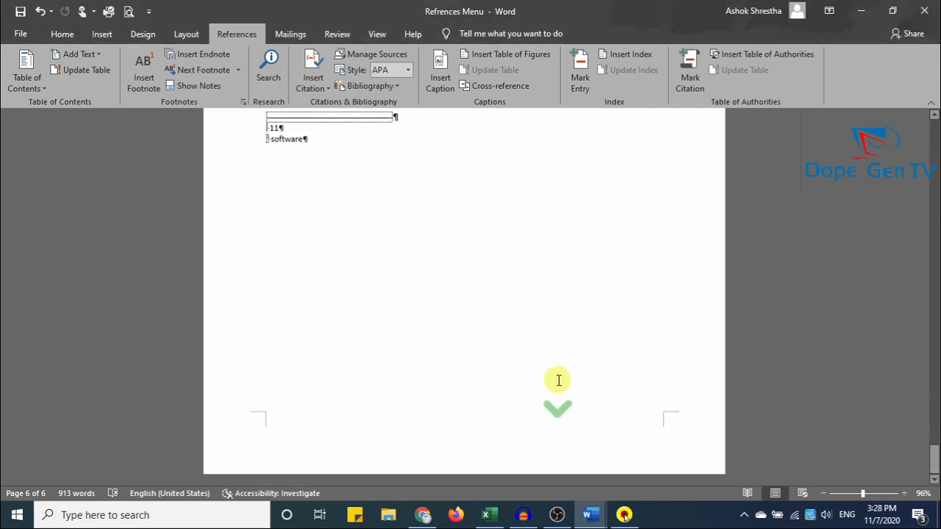
left_click(358, 133)
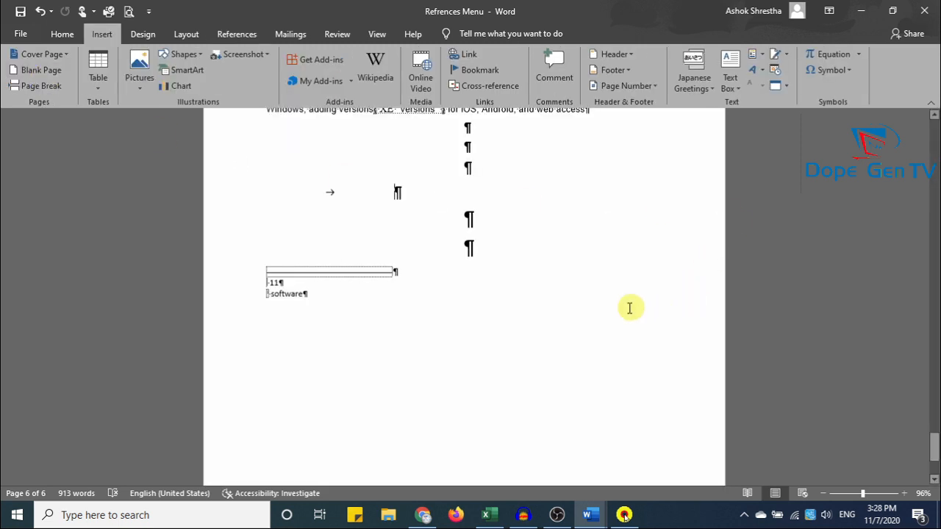
Add a blank page at the end so the document runs to seven pages.
left_click(41, 70)
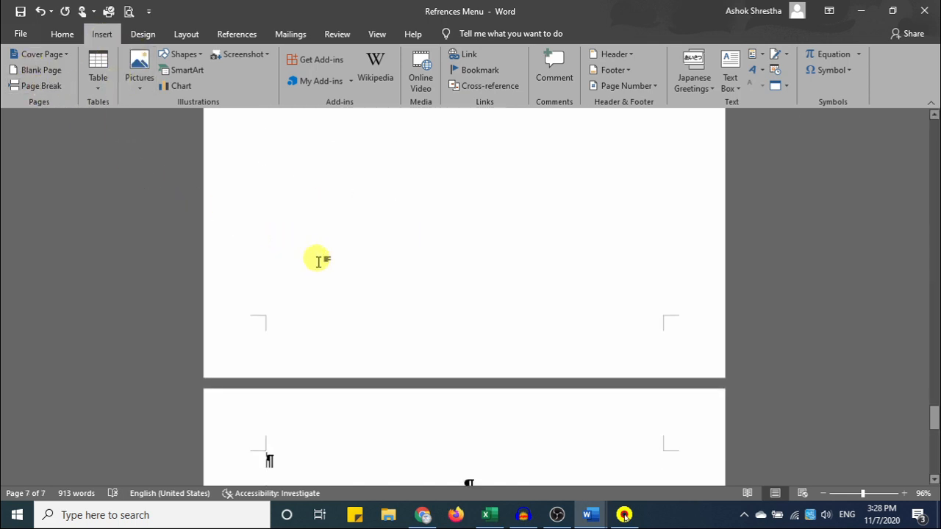
scroll(439, 406, "down", 3)
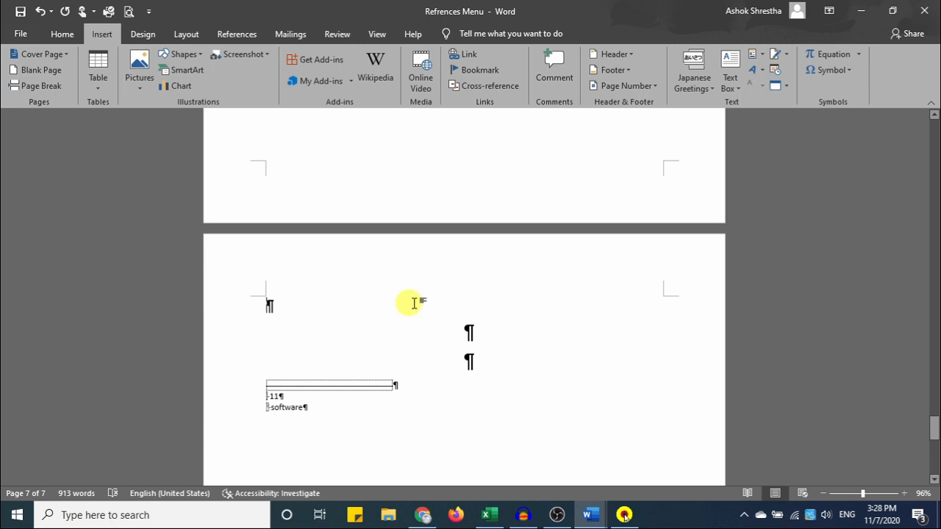
scroll(466, 346, "up", 3)
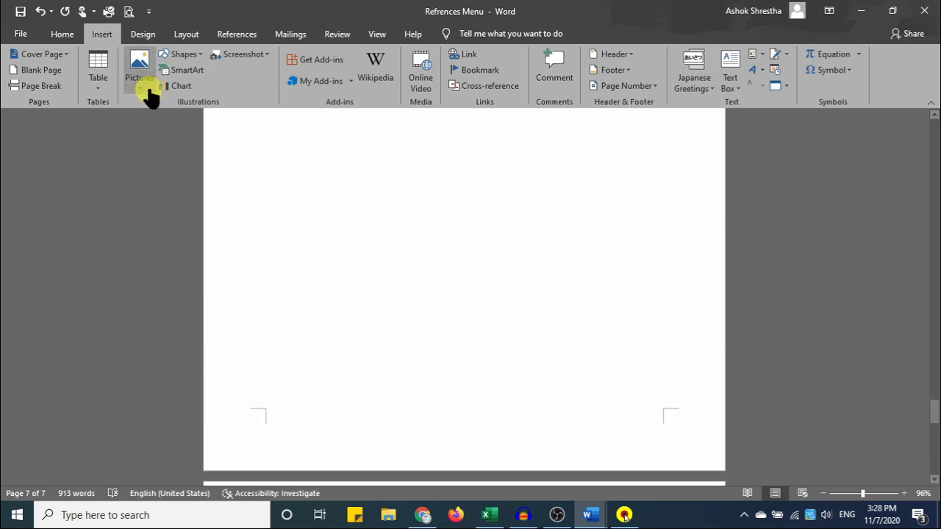
left_click(48, 35)
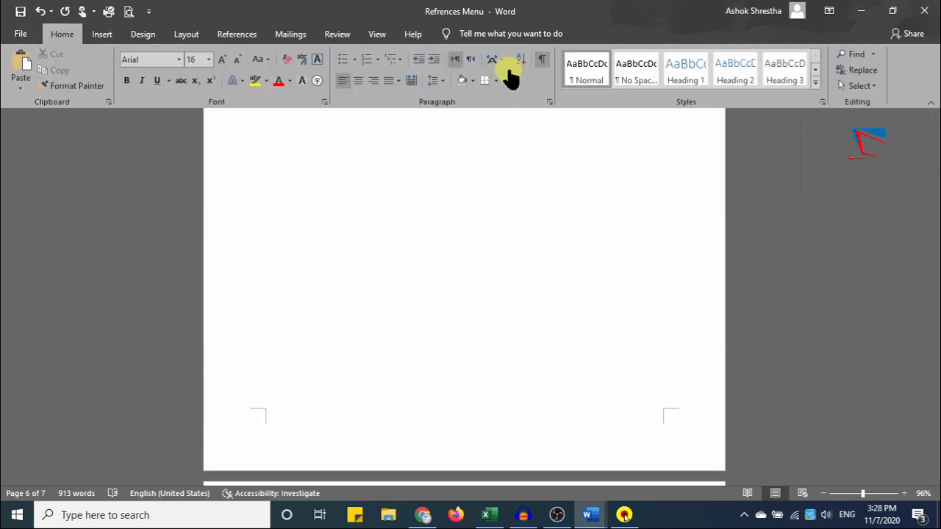
scroll(537, 245, "up", 5)
scroll(537, 245, "down", 10)
scroll(416, 274, "down", 1)
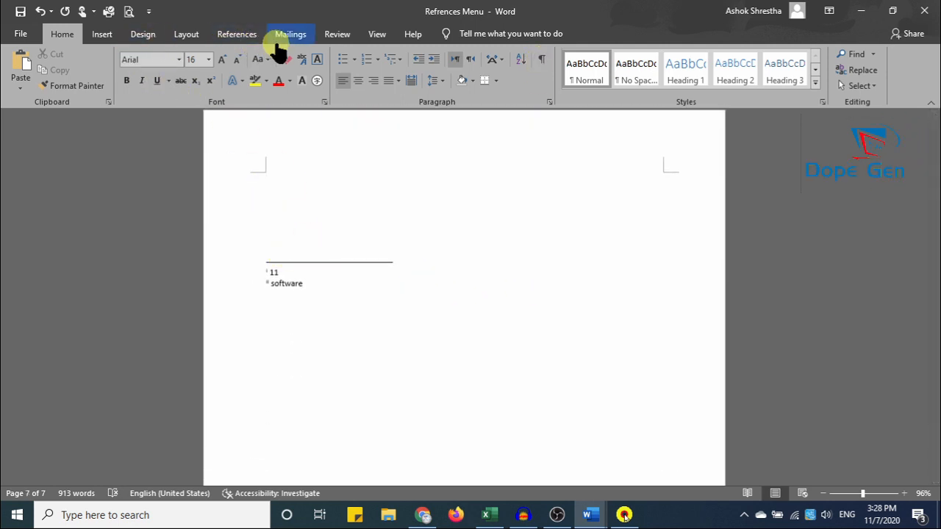
left_click(236, 34)
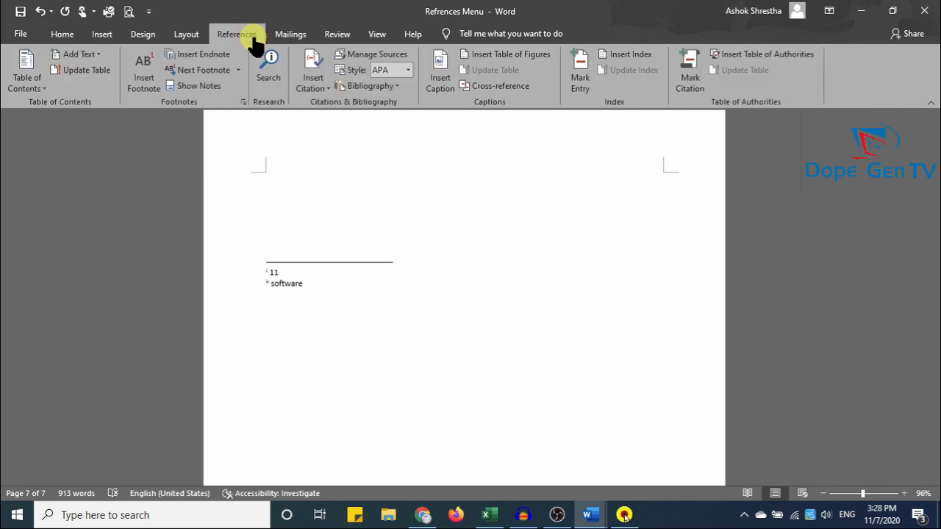
Insert a run-in, 2-column index in the Fancy format.
left_click(627, 59)
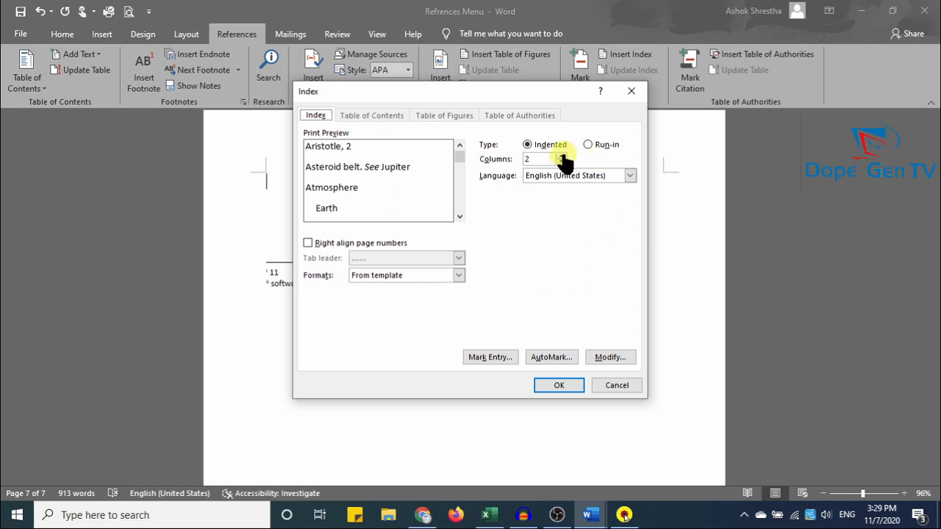
left_click(589, 144)
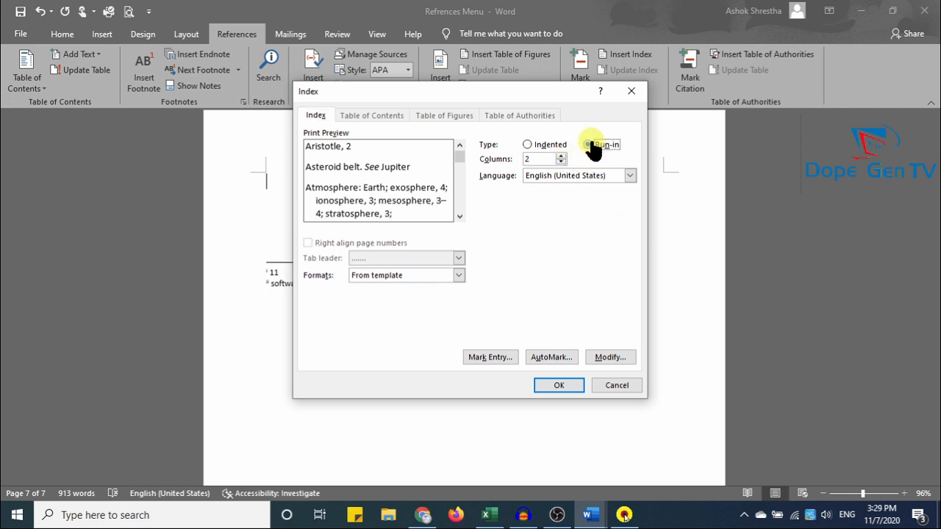
left_click(458, 276)
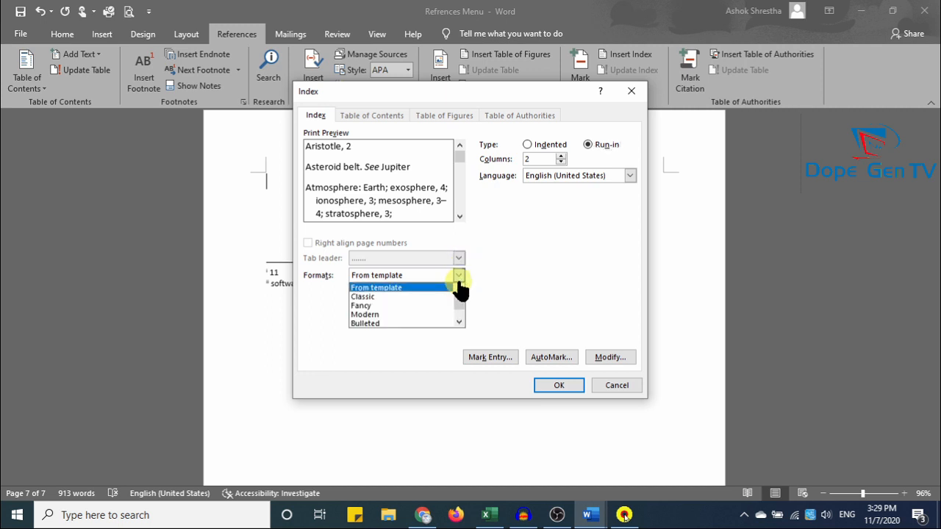
left_click(446, 314)
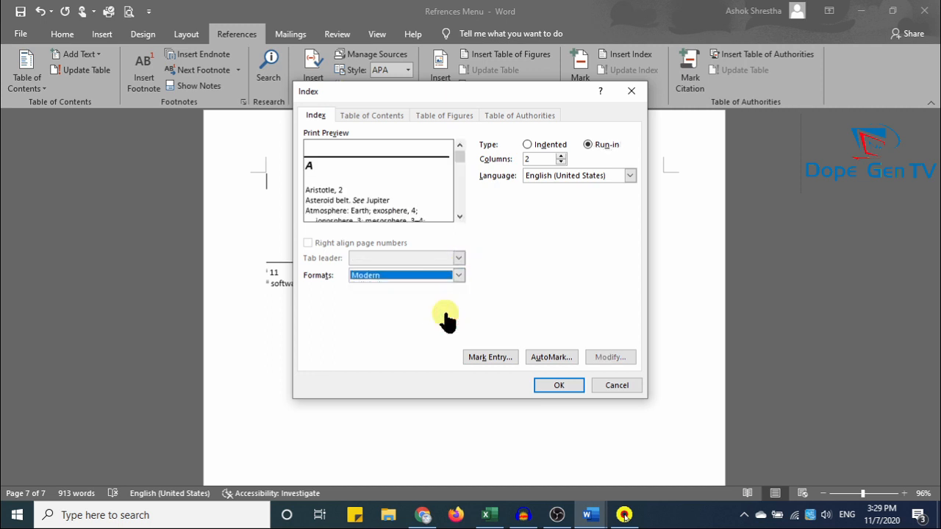
left_click(457, 276)
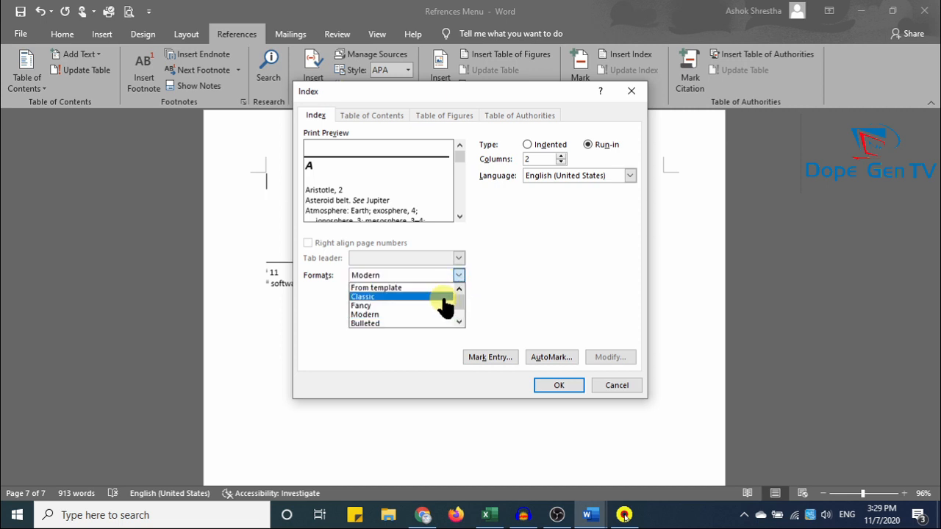
left_click(445, 297)
left_click(457, 276)
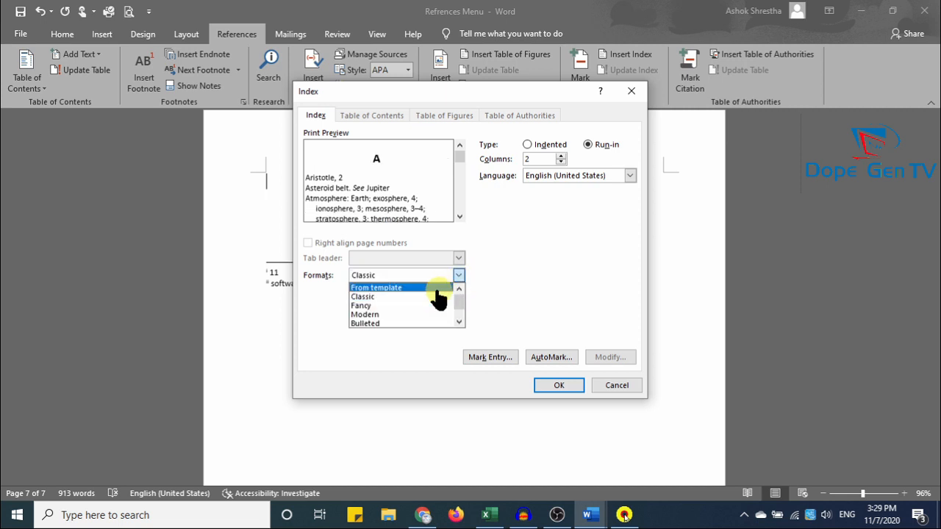
left_click(437, 289)
left_click(457, 277)
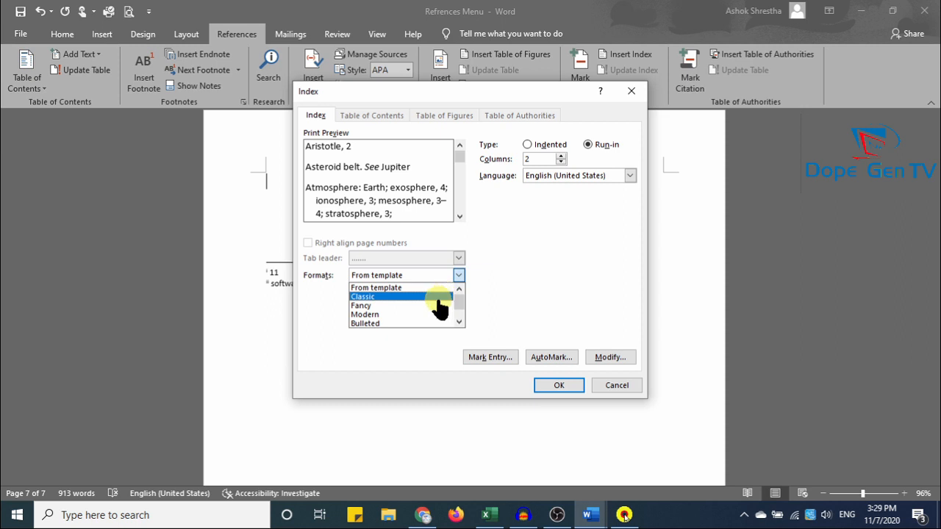
left_click(442, 305)
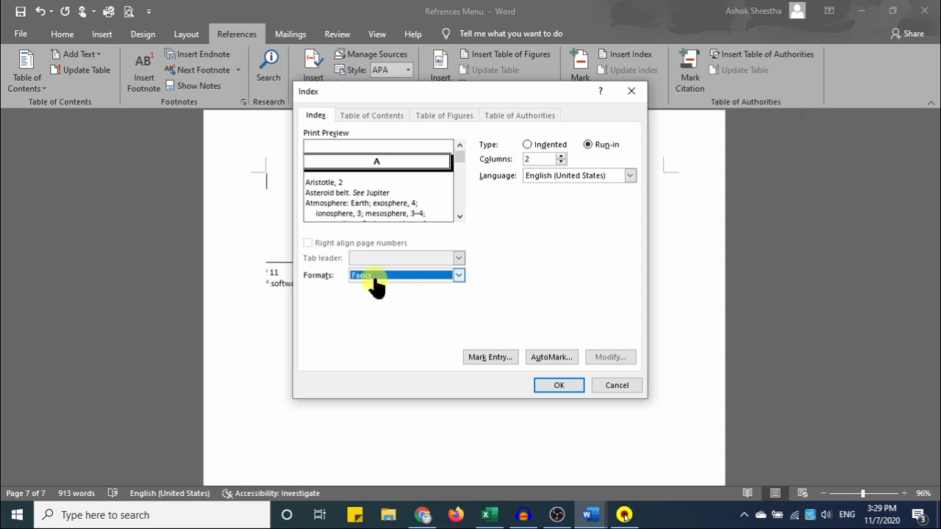
left_click(562, 385)
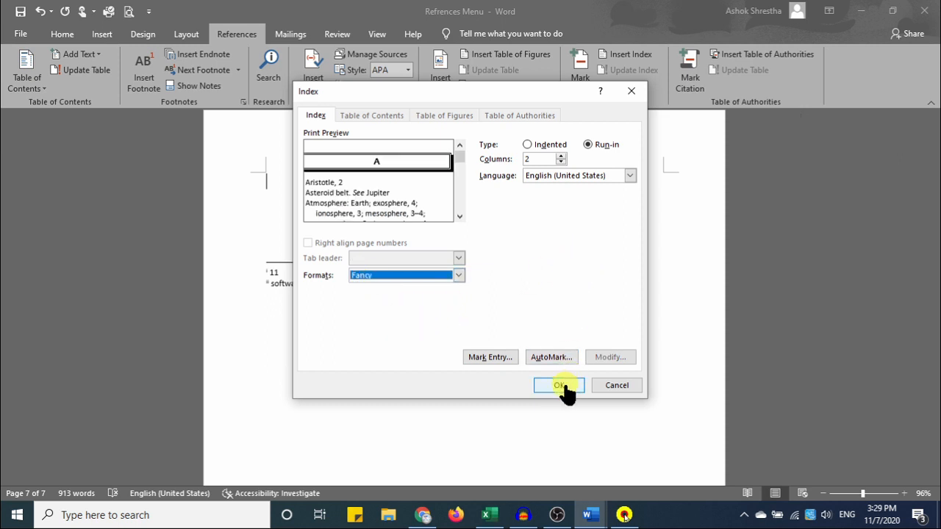